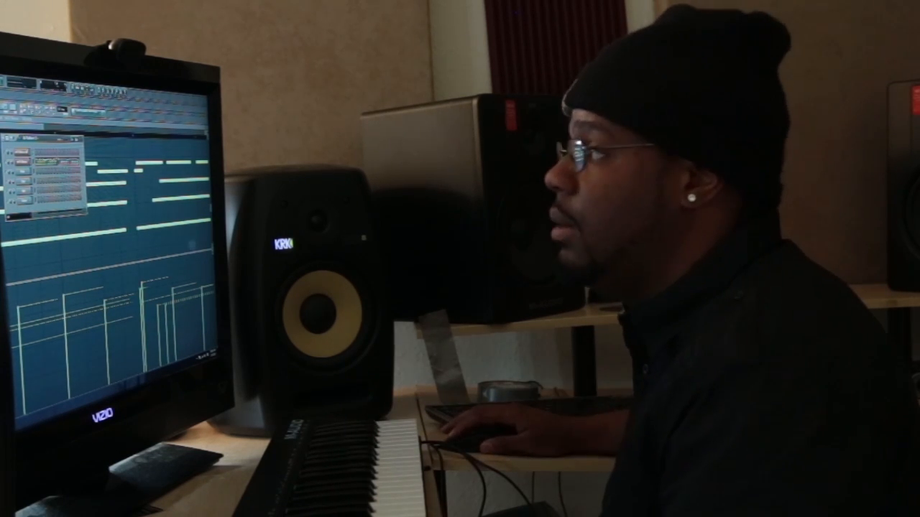
pyautogui.press('r')
pyautogui.click(87, 276)
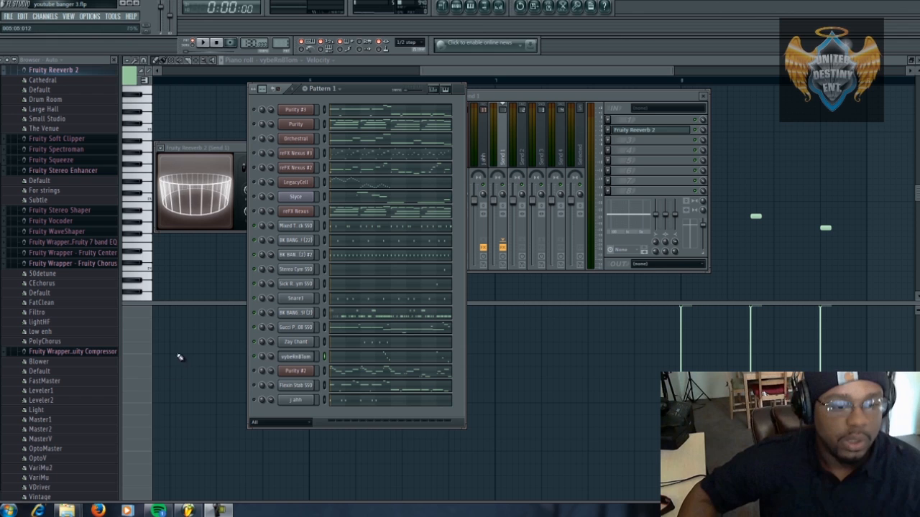
# Play Pattern 1 to listen to the current mix, and stop playback.
pyautogui.click(204, 43)
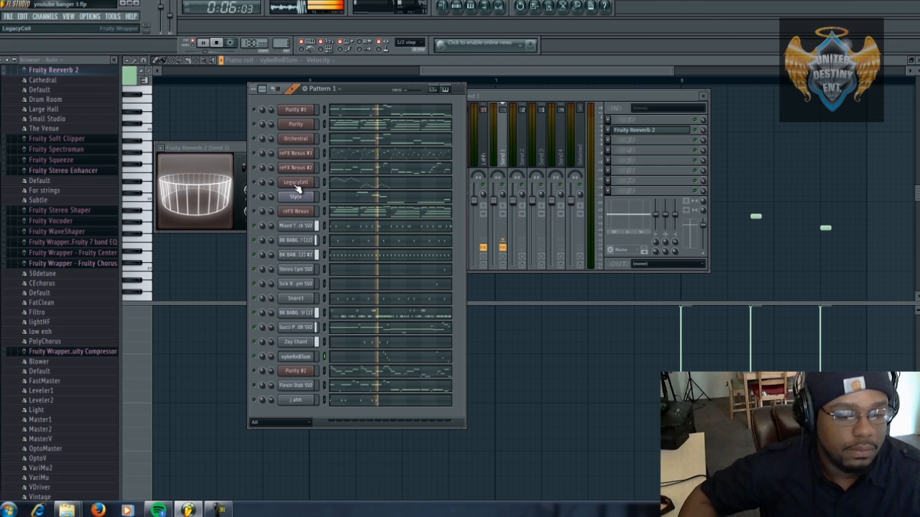
pyautogui.click(218, 43)
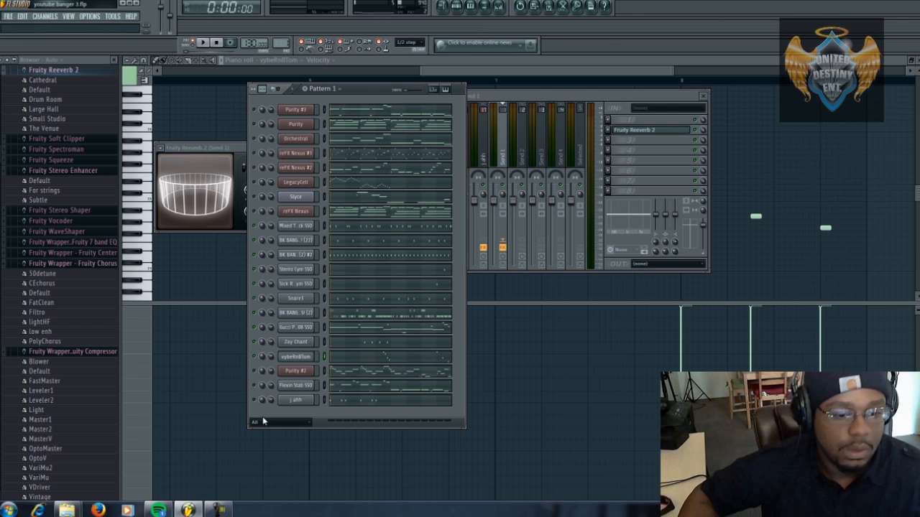
# Remove Fruity Reeverb 2 from the second effect slot of the Send 1 mixer track.
pyautogui.click(609, 142)
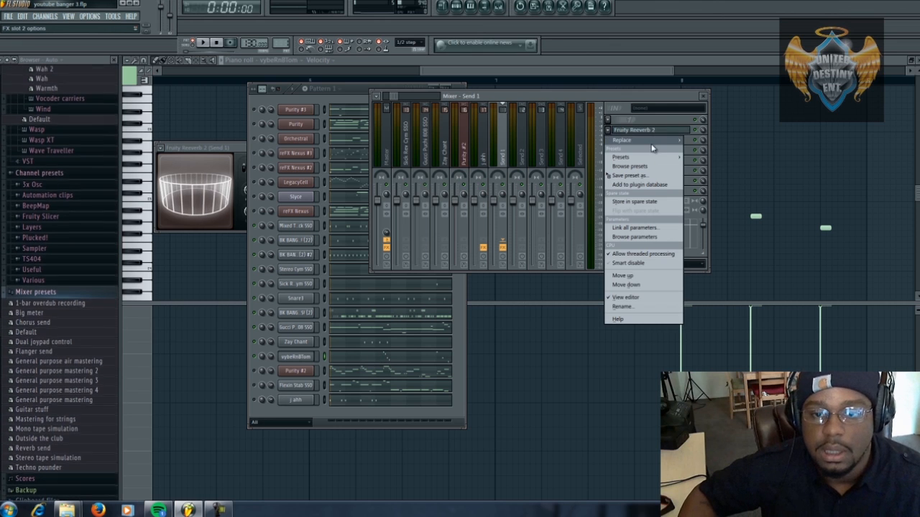
pyautogui.moveTo(652, 141)
pyautogui.click(718, 57)
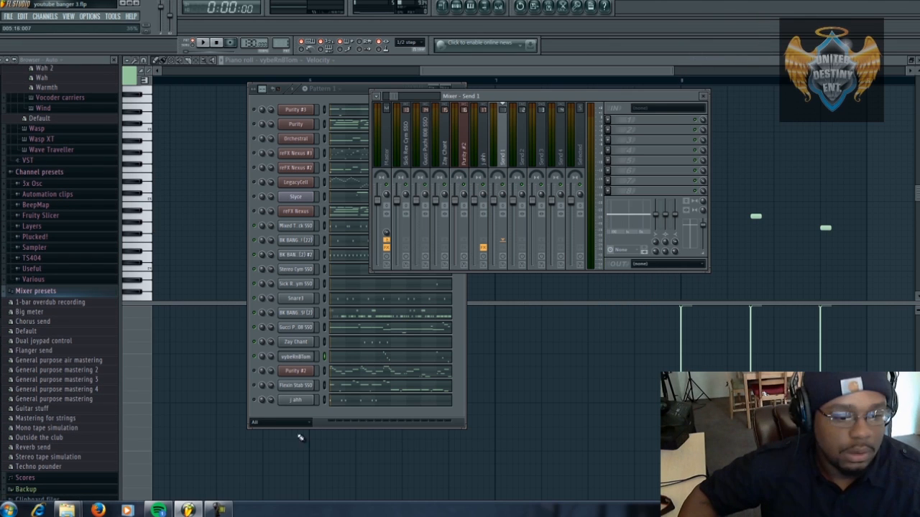
# Bring the Pattern 1 channel list forward and play the pattern to hear it without the reverb.
pyautogui.click(261, 403)
pyautogui.click(203, 43)
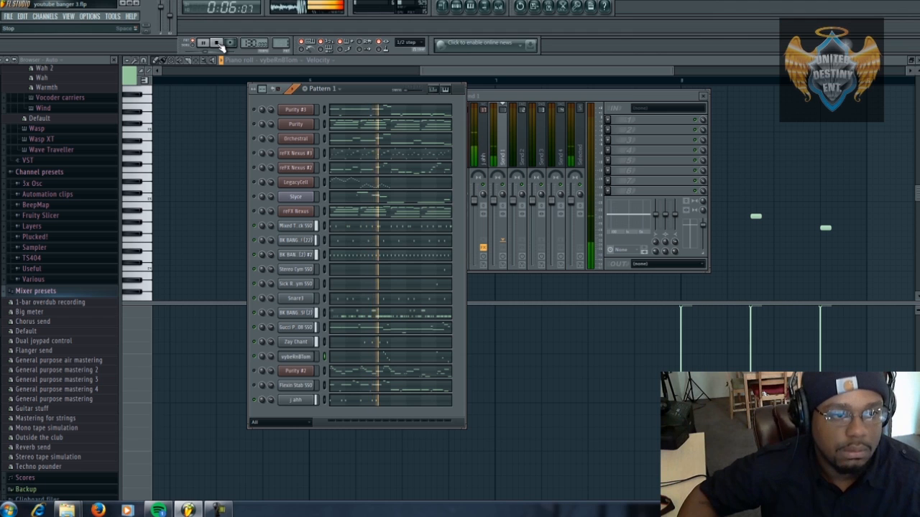
pyautogui.click(218, 44)
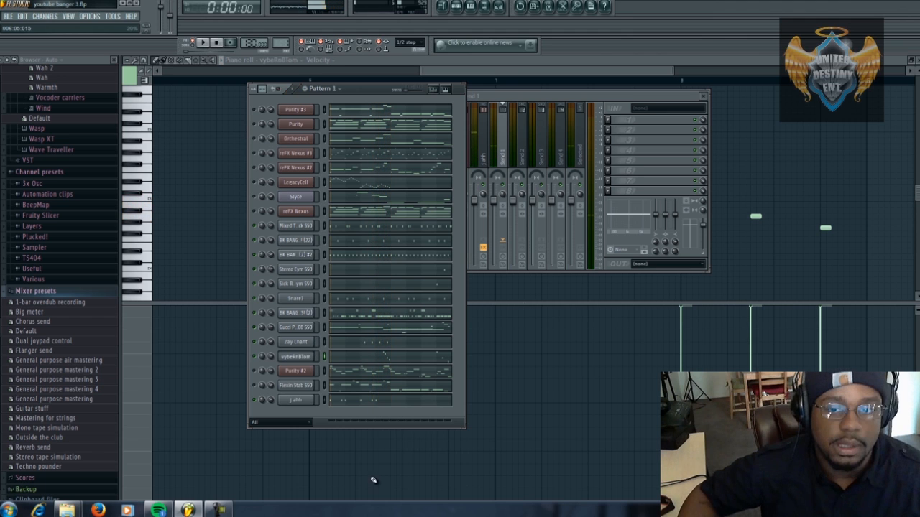
# Go to the j ahh channel's mixer track and review the key and scale settings of its Auto-Tune VST.
pyautogui.click(306, 401)
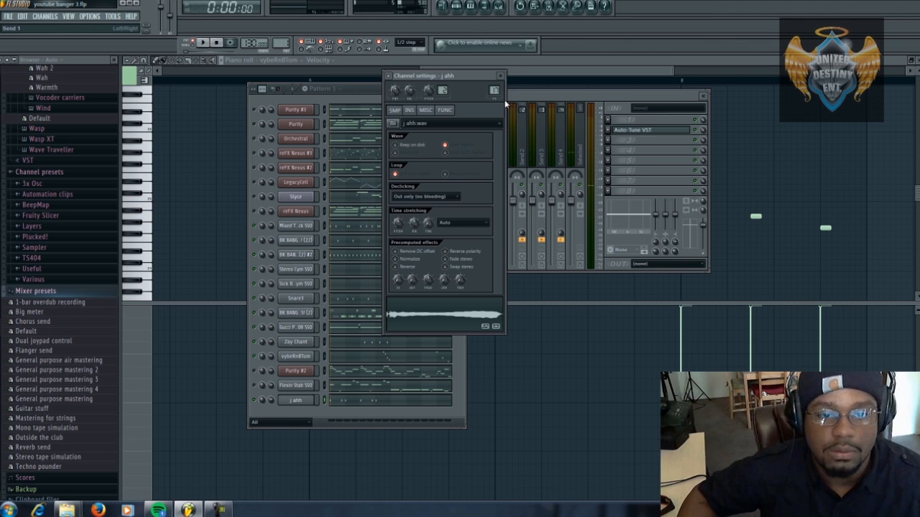
pyautogui.click(501, 75)
pyautogui.click(660, 131)
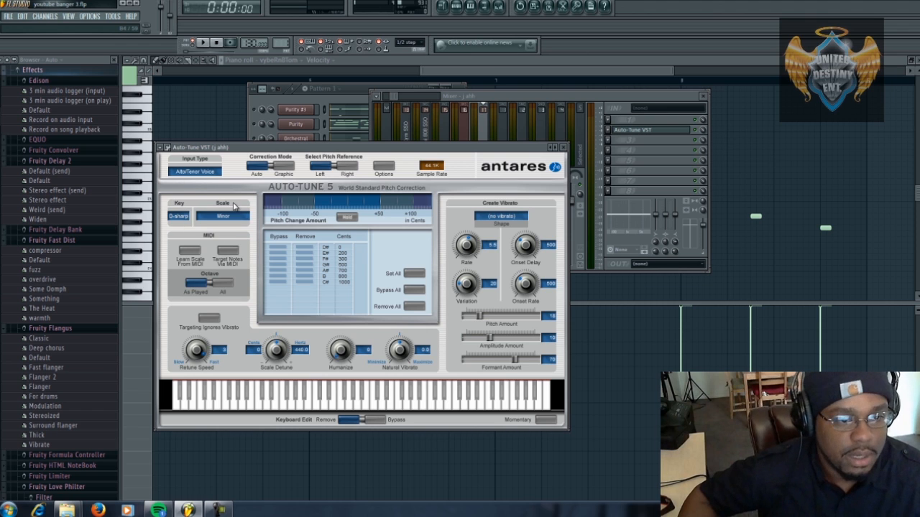
pyautogui.click(564, 148)
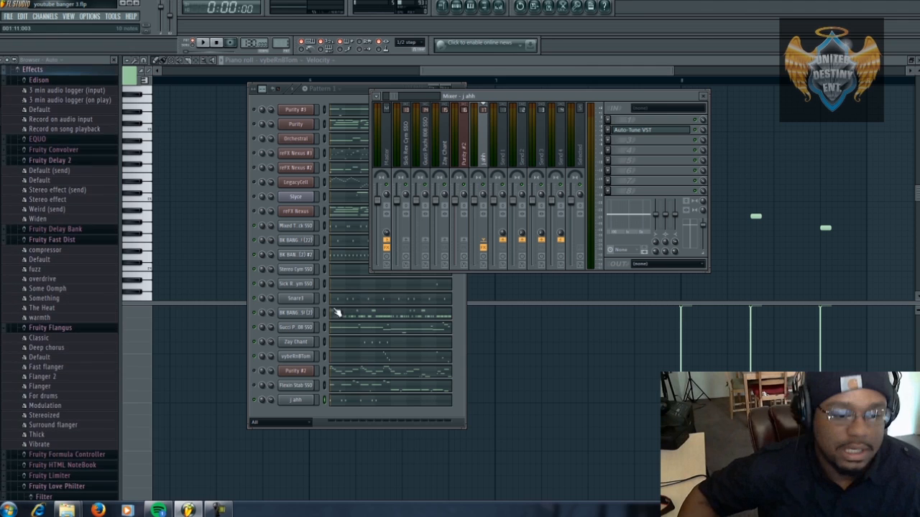
# Load Fruity Reeverb 2 into the second effect slot of the Send 1 mixer track.
pyautogui.click(505, 151)
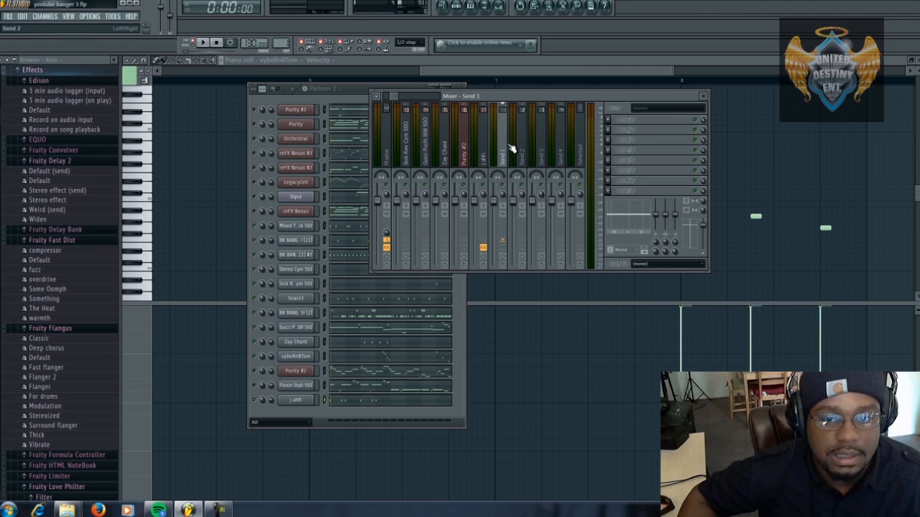
pyautogui.click(610, 131)
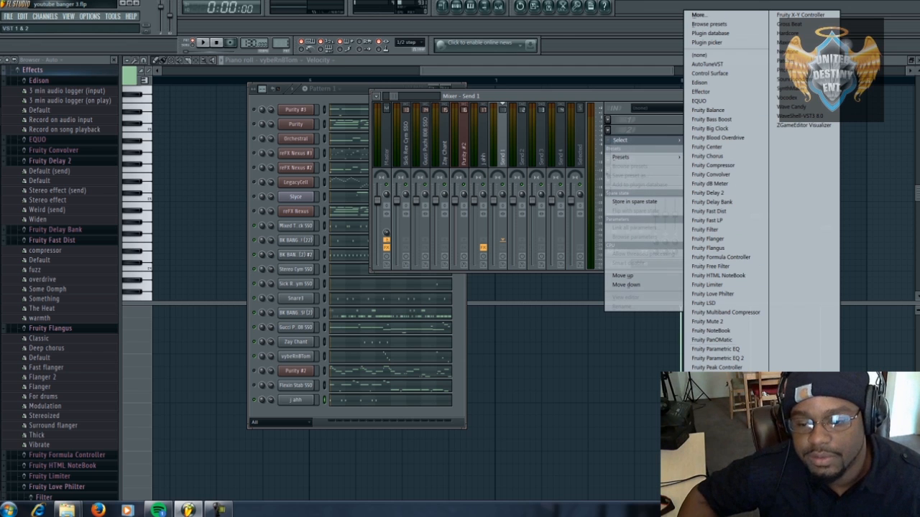
pyautogui.click(713, 405)
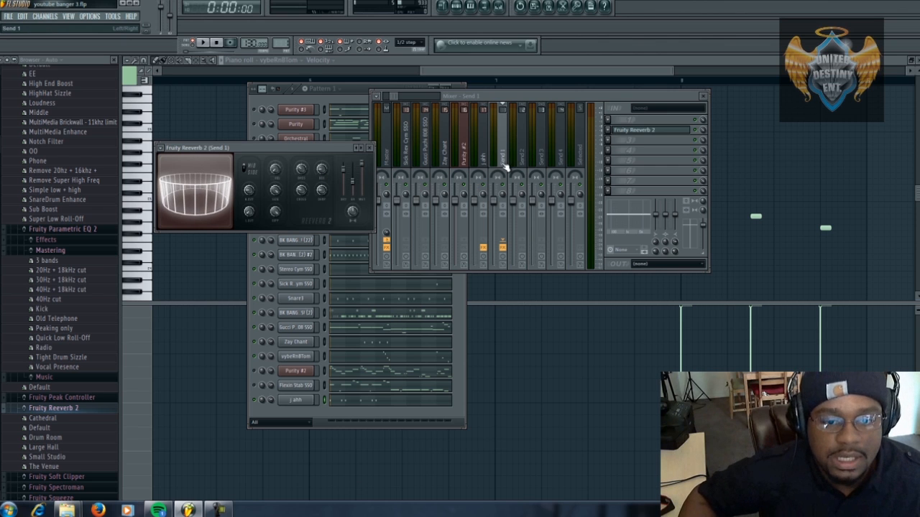
# Play the pattern to hear the j ahh track through Send 1, and check the Fruity Reeverb 2 settings.
pyautogui.click(486, 155)
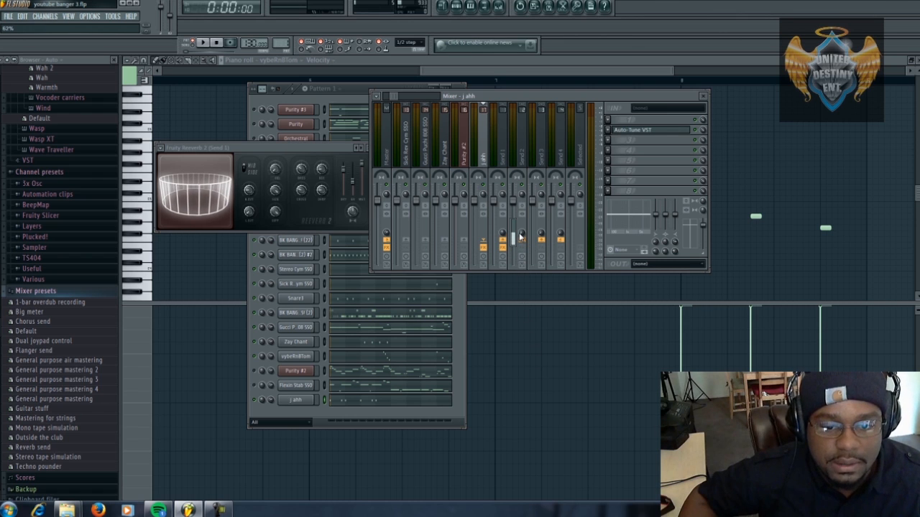
pyautogui.click(210, 44)
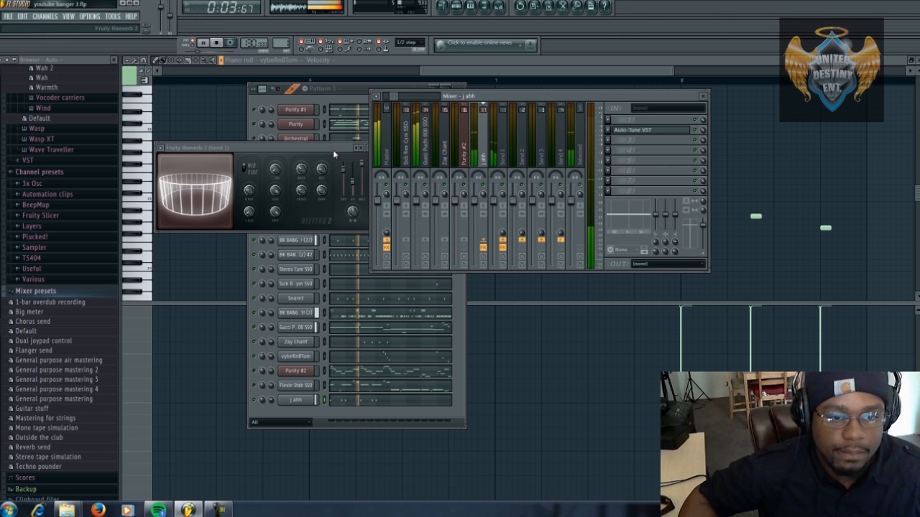
pyautogui.click(335, 151)
pyautogui.click(373, 149)
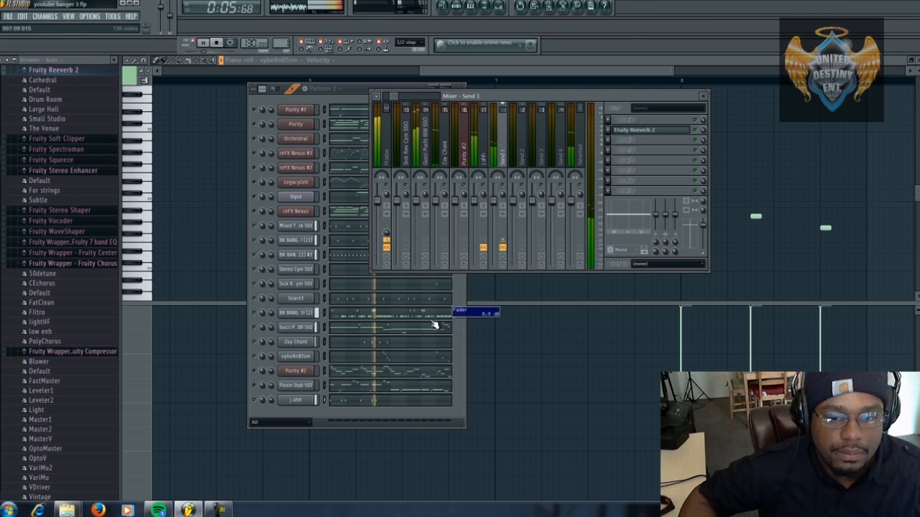
pyautogui.click(632, 130)
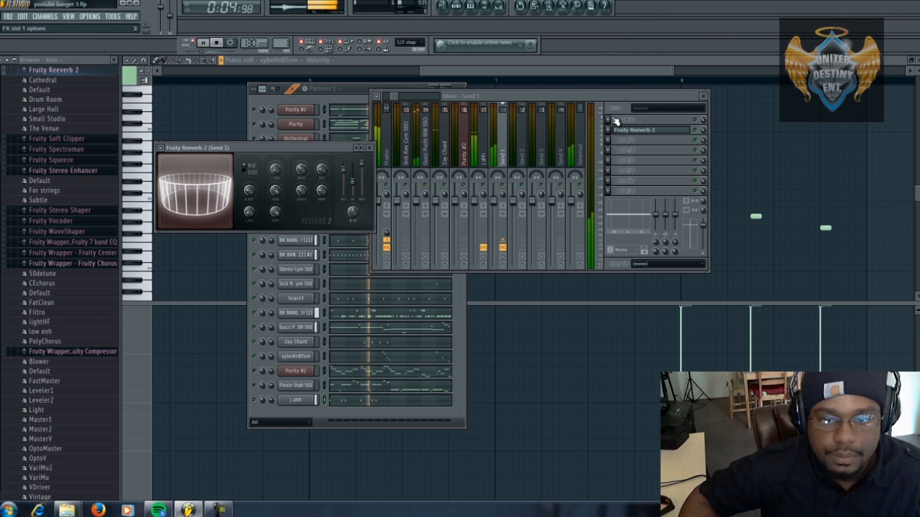
pyautogui.press('space')
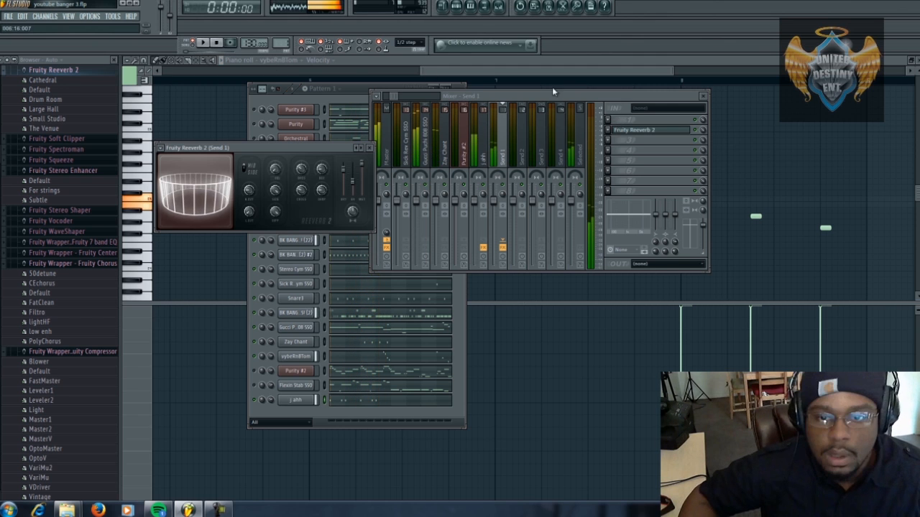
# Load Fruity Parametric EQ 2 in Send 1's first effect slot and cut the lows with band 1 at about 110 Hz.
pyautogui.click(611, 121)
pyautogui.moveTo(620, 129)
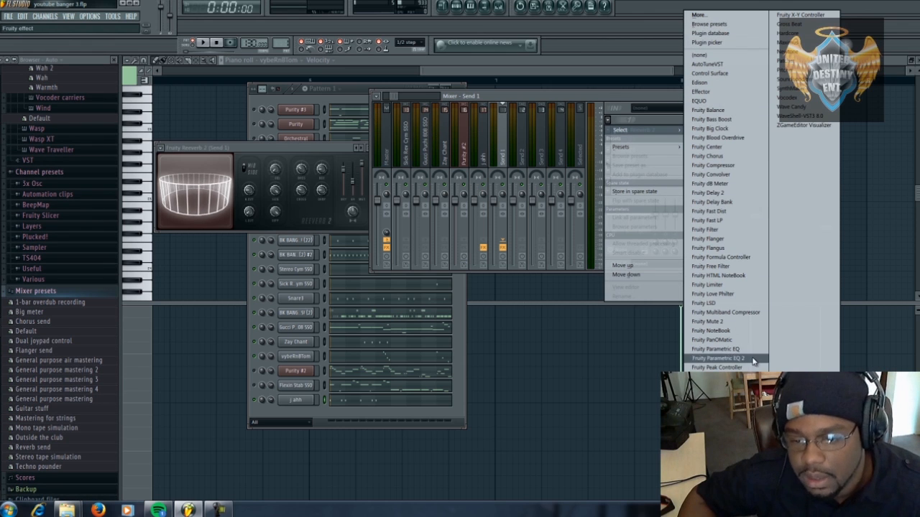
pyautogui.click(717, 358)
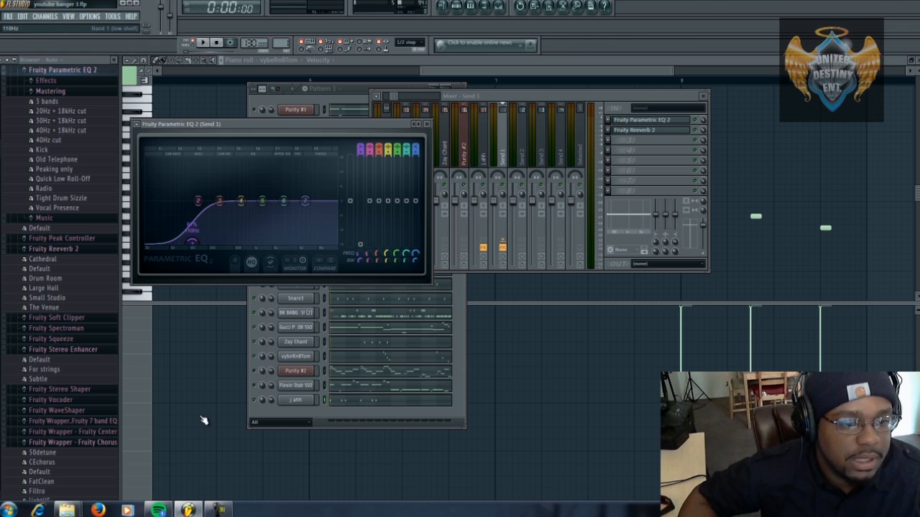
# Audition the EQ, raise band 7 about 3.7 dB near 8063 Hz, lift band 6 slightly and lower band 3 slightly.
pyautogui.click(205, 44)
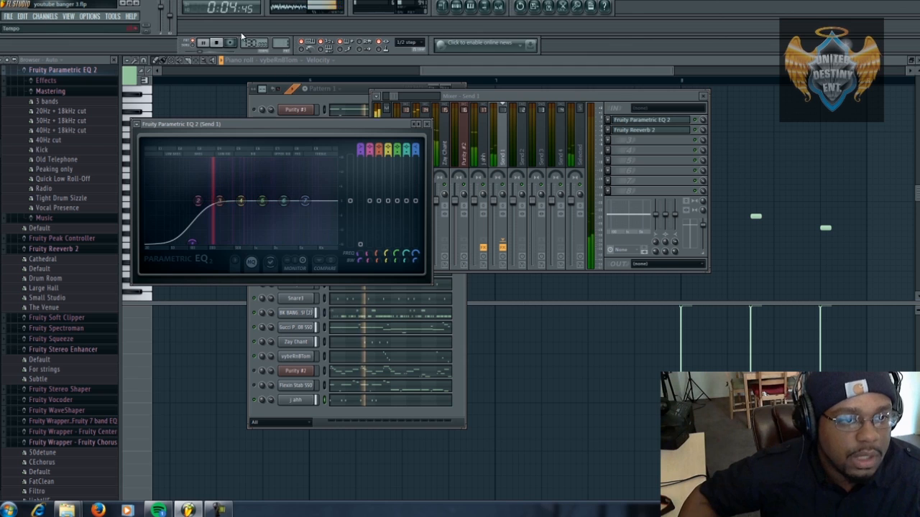
pyautogui.click(217, 43)
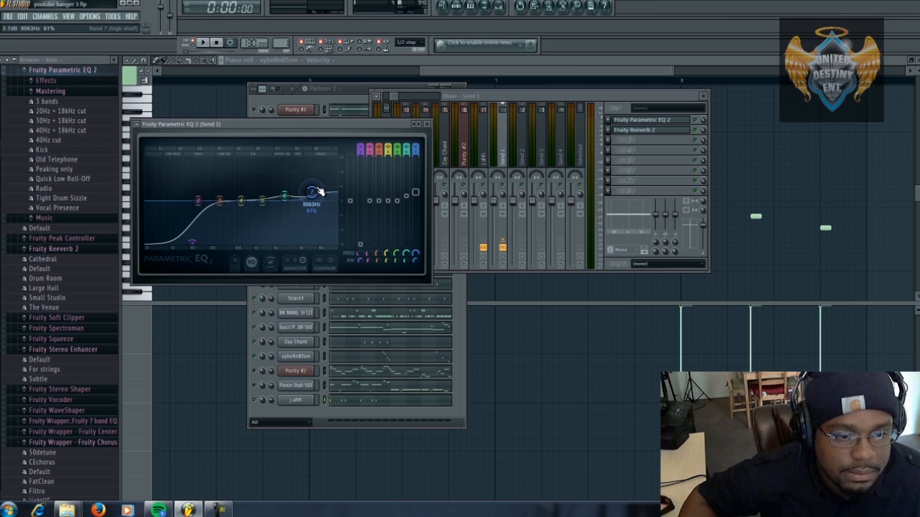
pyautogui.click(203, 44)
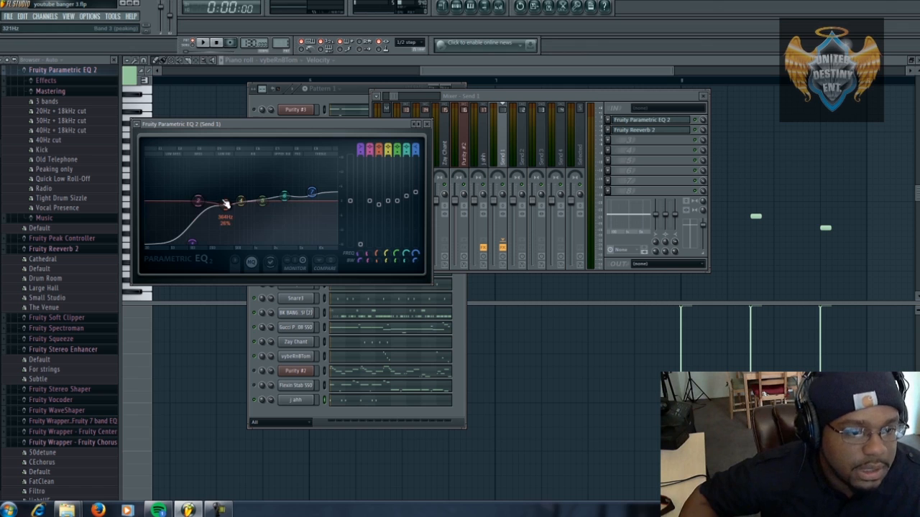
# Play the pattern and toggle Fruity Reeverb 2 on Send 1 to compare the sound with and without it.
pyautogui.click(208, 44)
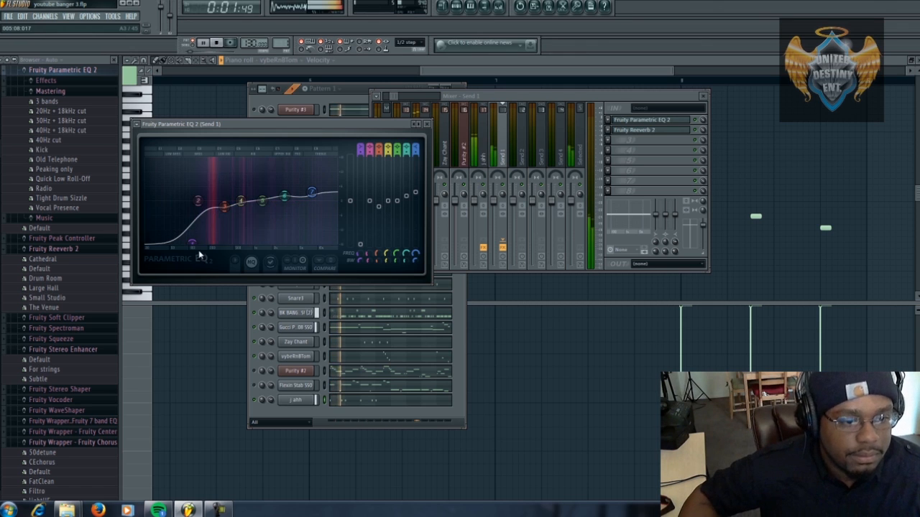
pyautogui.click(697, 128)
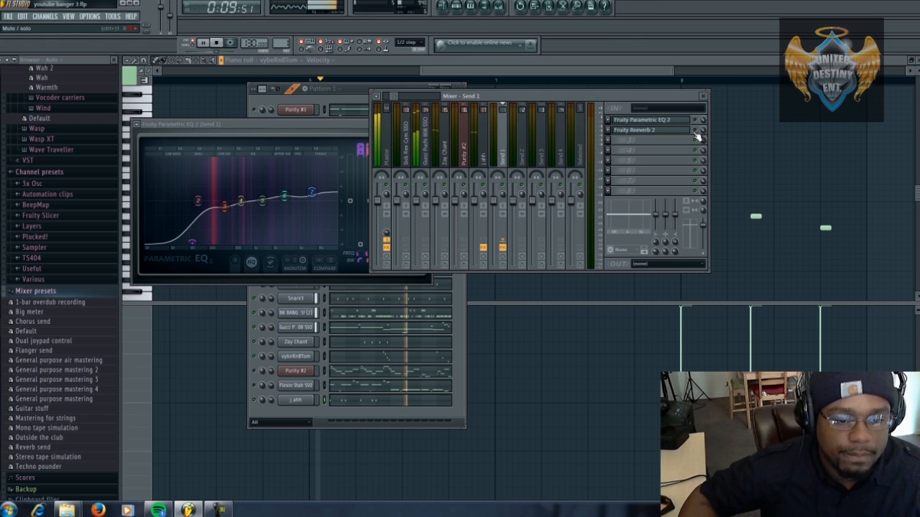
pyautogui.click(203, 43)
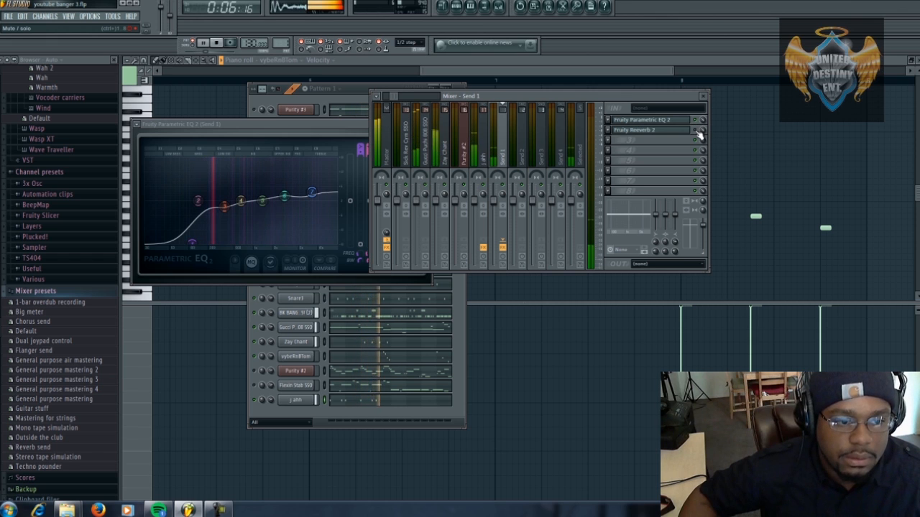
# Raise the low-cut frequency of band 1 in Send 1's EQ during playback, and stop the pattern.
pyautogui.click(196, 245)
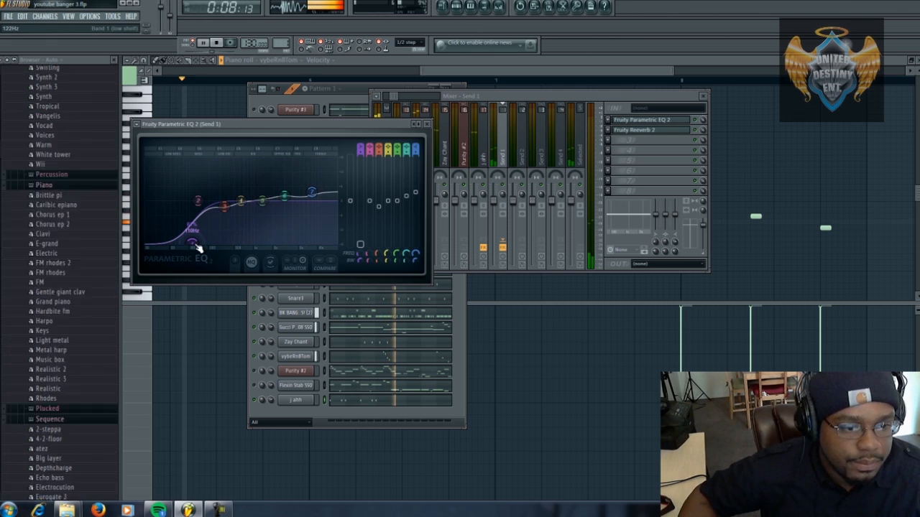
pyautogui.moveTo(196, 248); pyautogui.dragTo(216, 261)
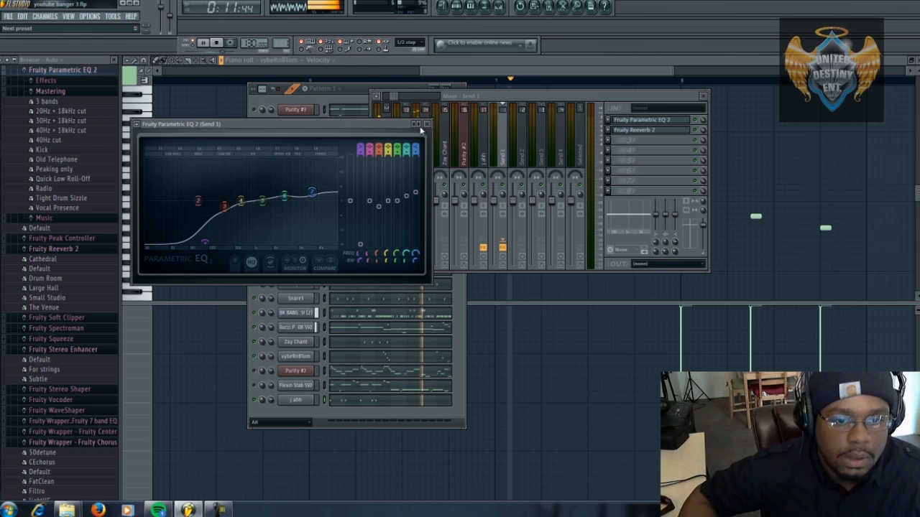
pyautogui.click(219, 43)
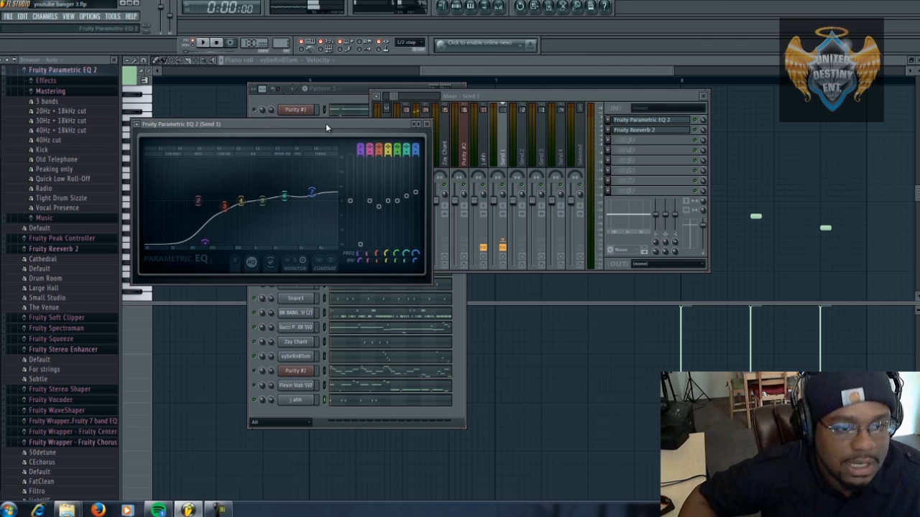
# Select the Snare3 channel and, with the pattern playing, set its mixer track's send level to Send 1 to about 32%.
pyautogui.click(311, 100)
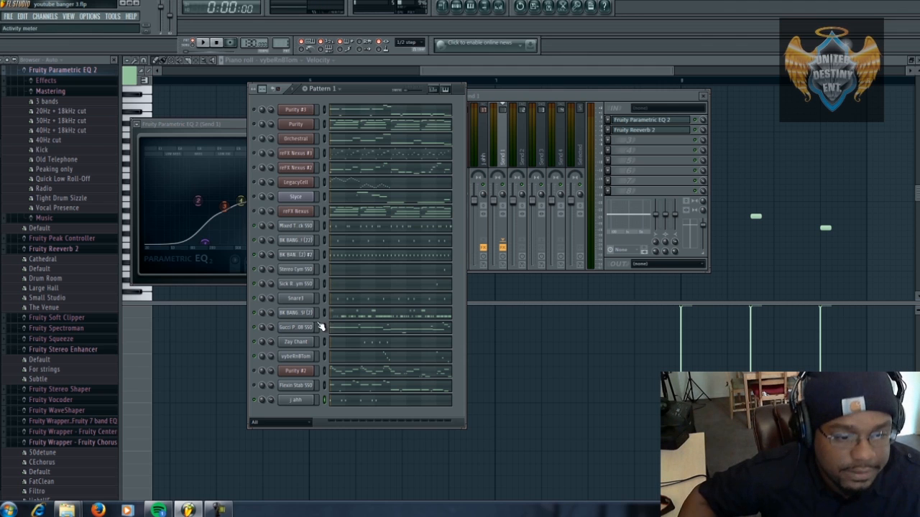
pyautogui.click(297, 301)
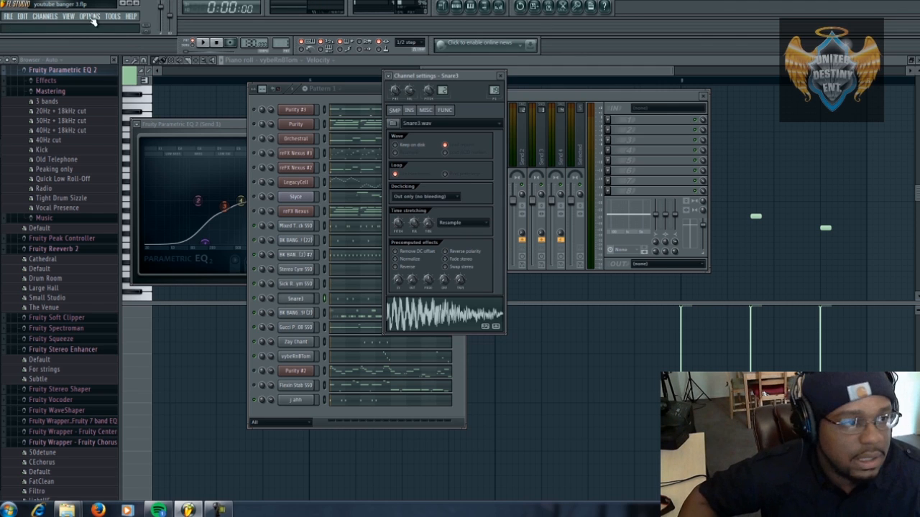
pyautogui.click(10, 17)
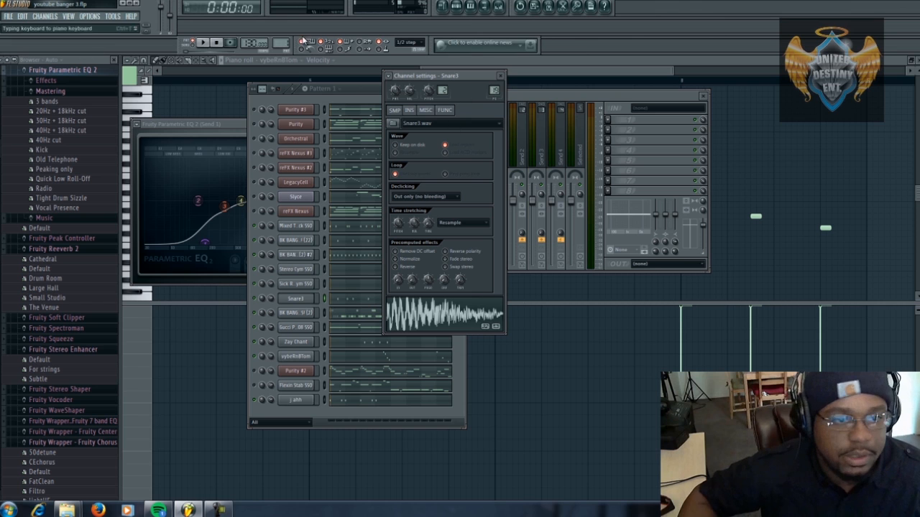
pyautogui.click(208, 43)
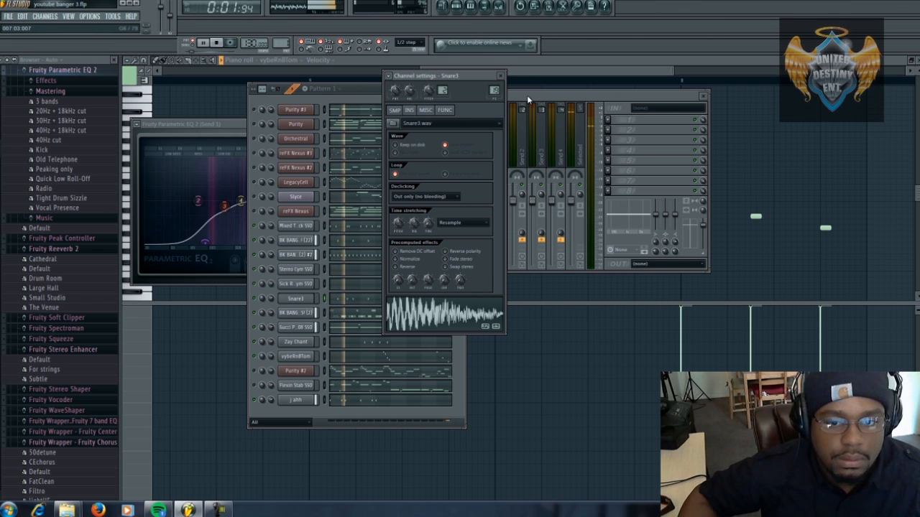
pyautogui.click(527, 95)
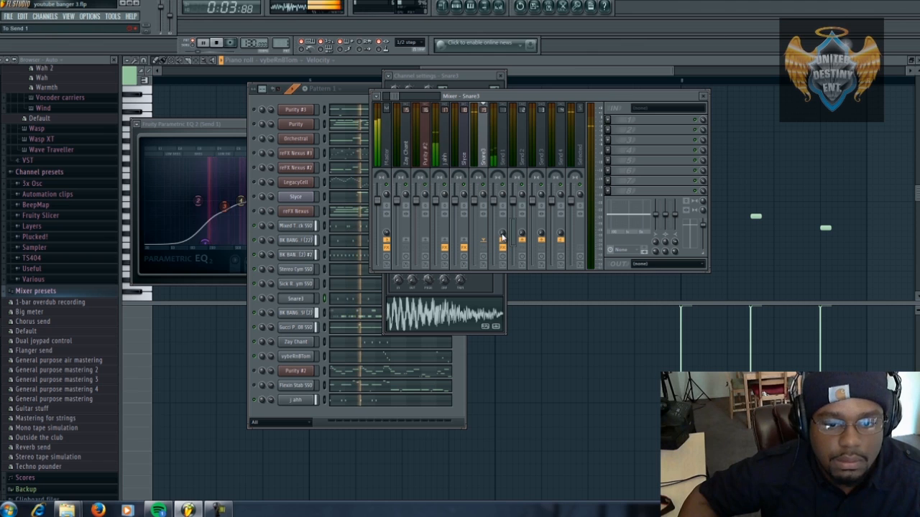
pyautogui.moveTo(503, 236); pyautogui.dragTo(502, 204)
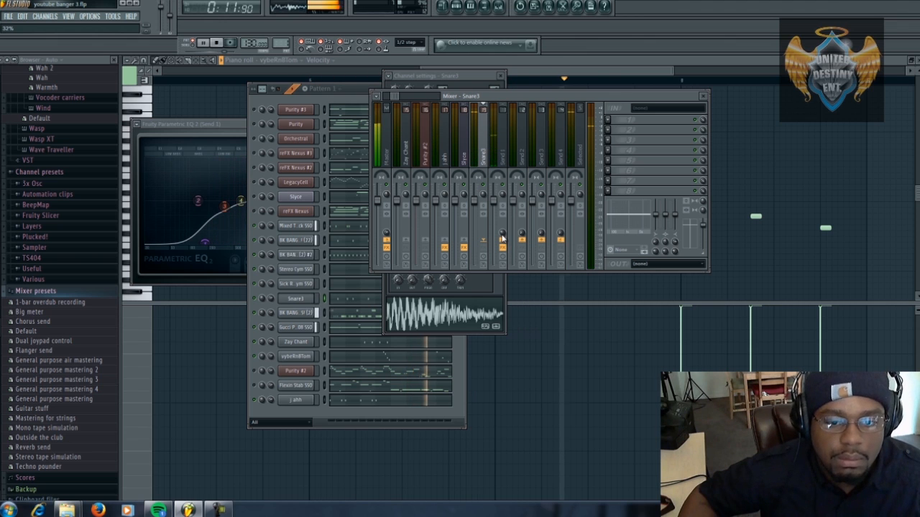
# Select the Send 1 track and check Fruity Reeverb 2's settings while the pattern plays.
pyautogui.click(503, 144)
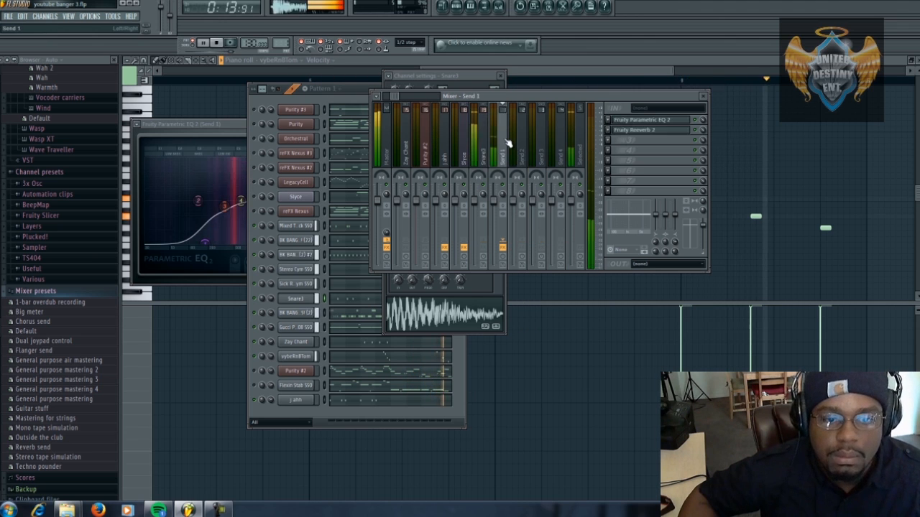
pyautogui.click(636, 130)
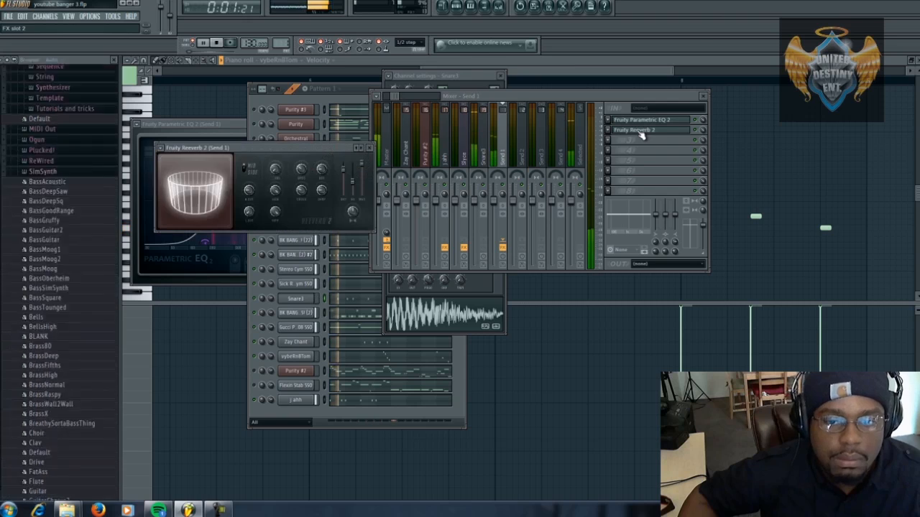
pyautogui.click(370, 148)
# Open the Snare3 channel and load Fruity Parametric EQ 2 into the second effect slot of its mixer track.
pyautogui.click(355, 95)
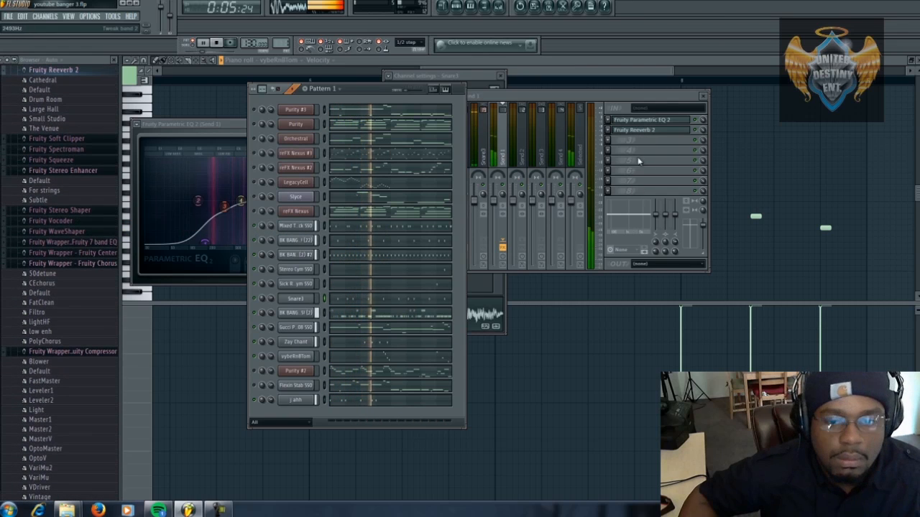
pyautogui.click(304, 305)
pyautogui.click(304, 305)
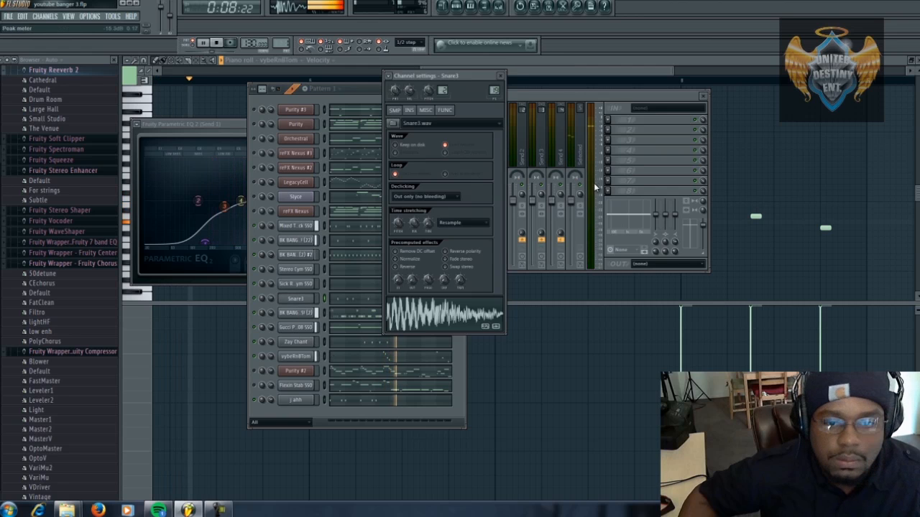
pyautogui.click(611, 133)
pyautogui.moveTo(624, 140)
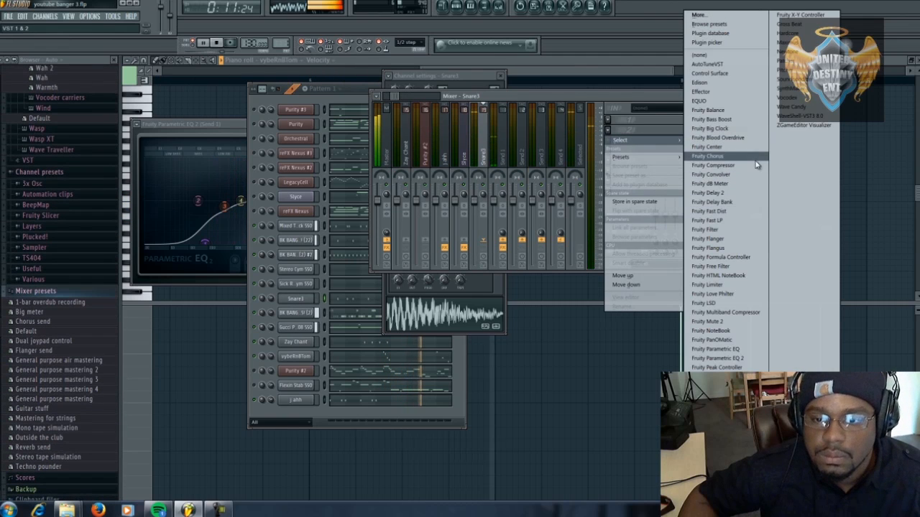
pyautogui.click(748, 363)
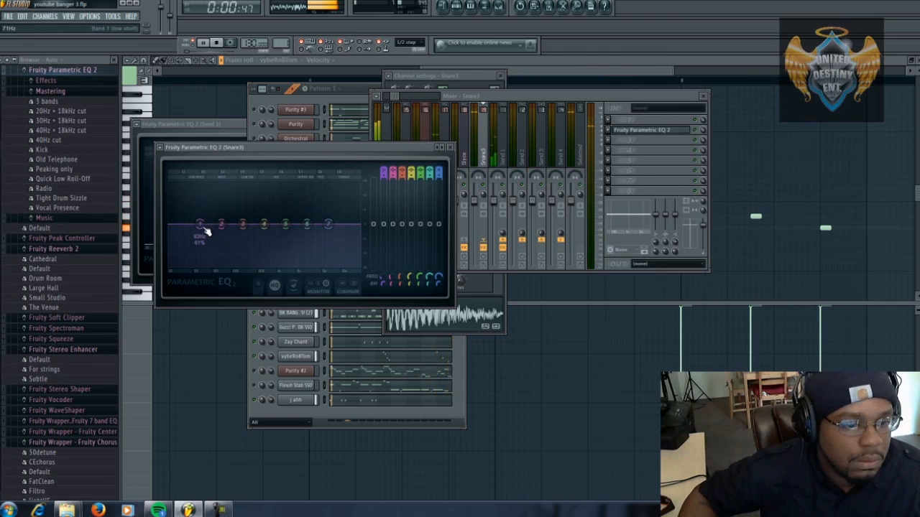
# In Snare3's EQ, dip band 4, raise band 6 slightly and band 7 about 0.9 dB near 7959 Hz, and save the project.
pyautogui.moveTo(264, 227)
pyautogui.mouseDown()
pyautogui.moveTo(259, 219)
pyautogui.moveTo(256, 235)
pyautogui.mouseUp()
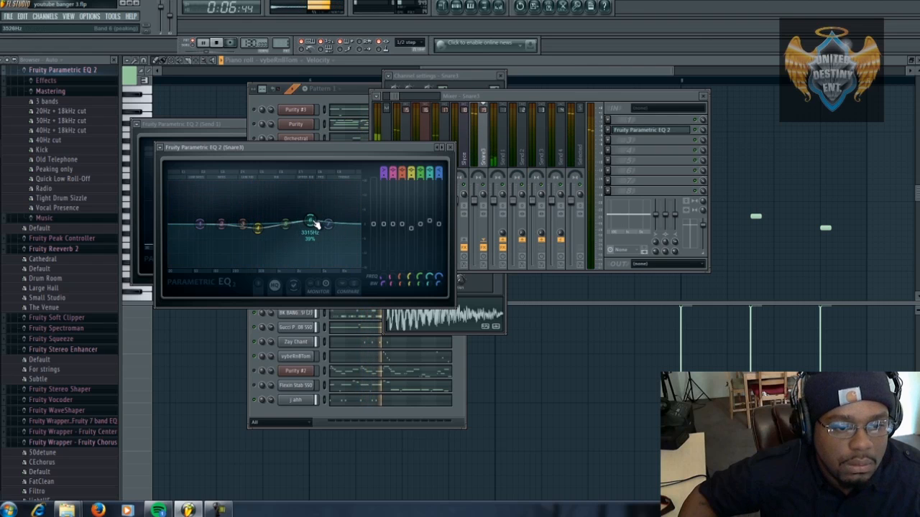
pyautogui.moveTo(314, 224); pyautogui.dragTo(335, 224)
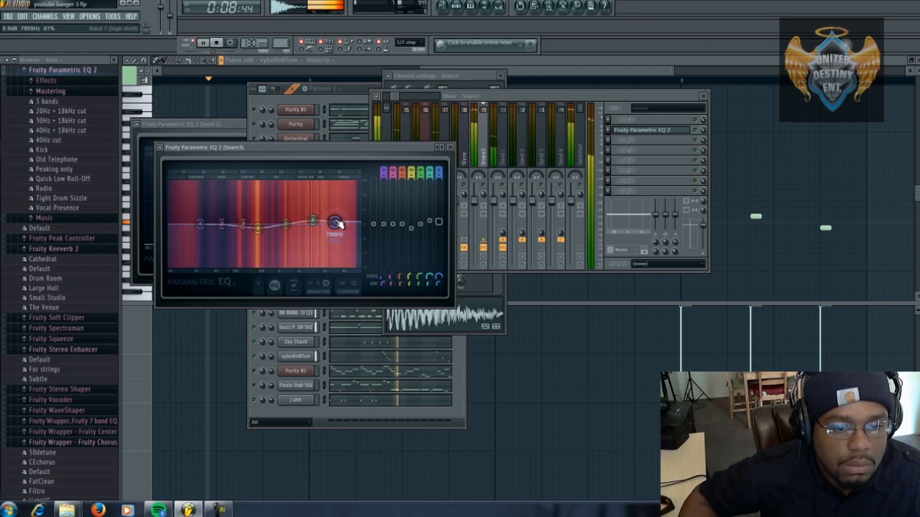
pyautogui.click(8, 16)
pyautogui.click(25, 59)
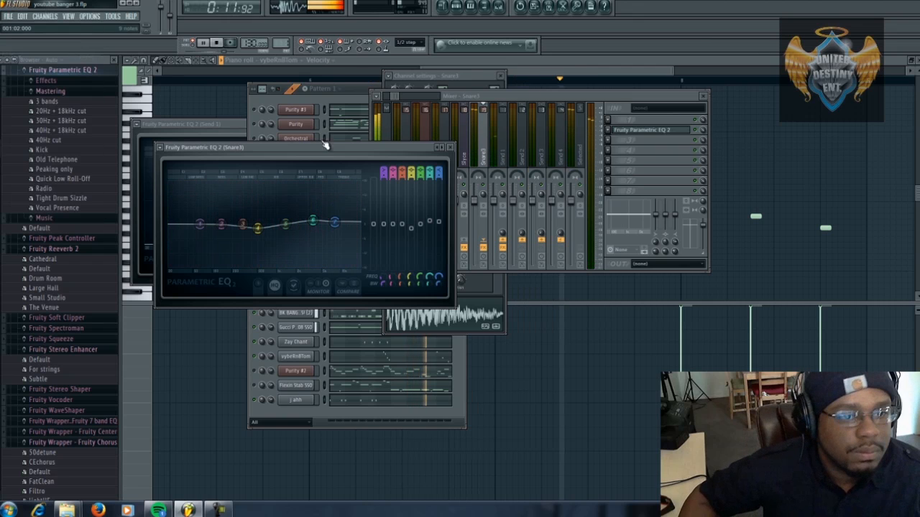
# Open the Zay Chant channel and load the WaveShell-VST3 8.0 plugin CLA-2A Stereo into its mixer track's second effect slot.
pyautogui.click(314, 95)
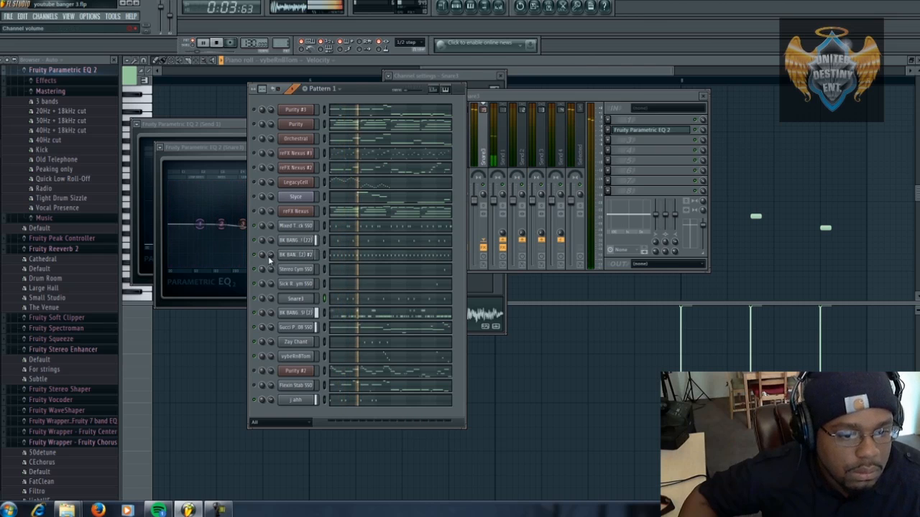
pyautogui.click(296, 342)
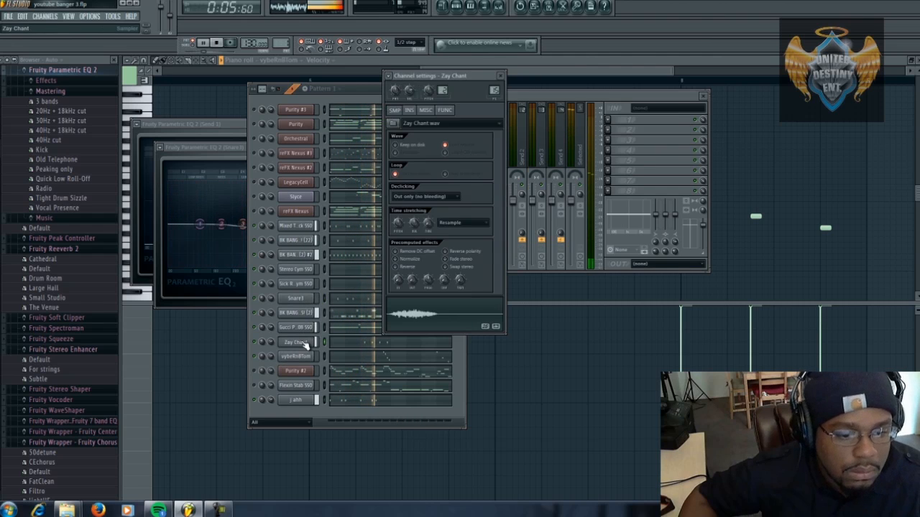
pyautogui.click(616, 140)
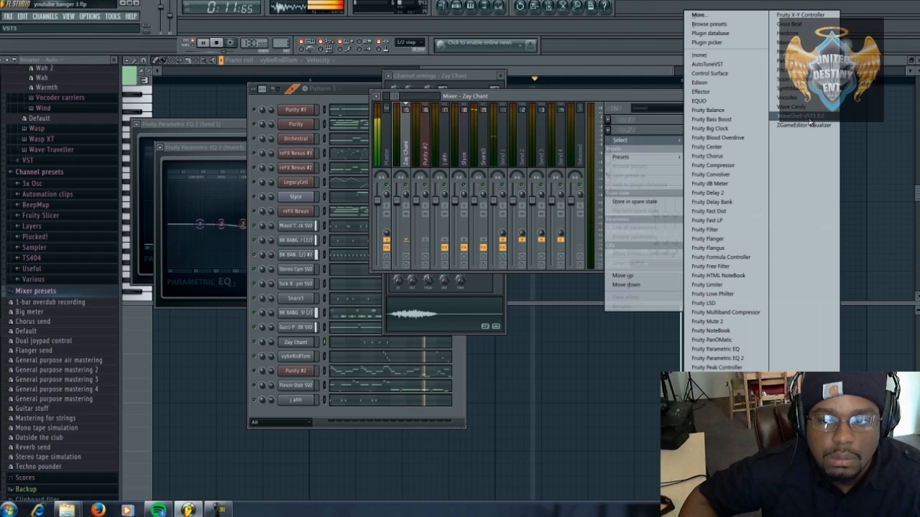
pyautogui.click(809, 118)
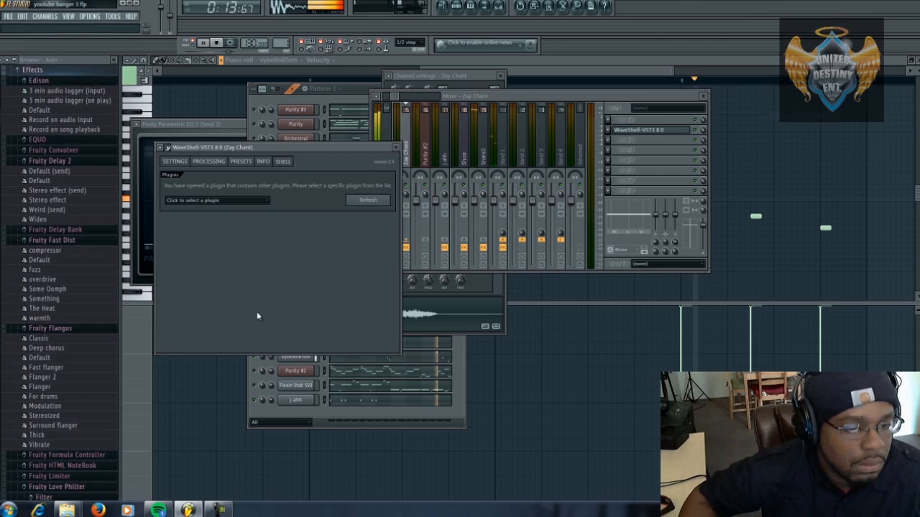
pyautogui.click(220, 199)
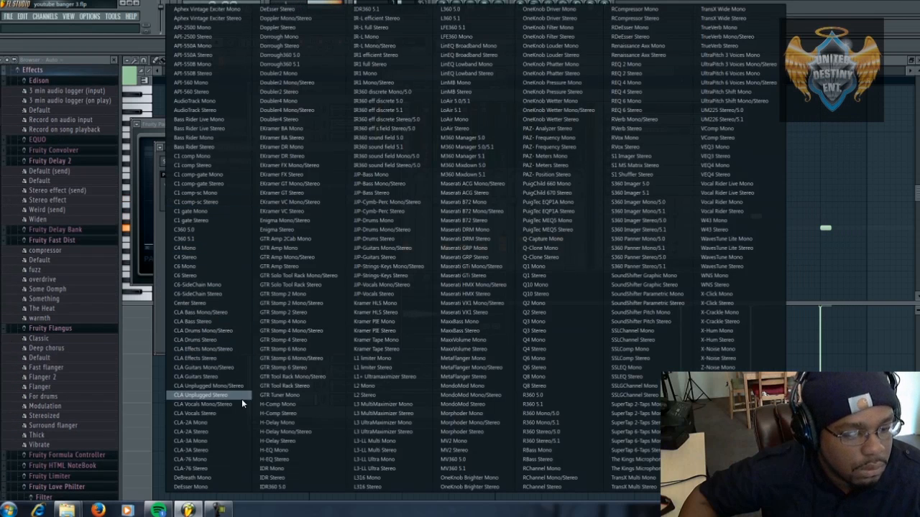
pyautogui.click(237, 433)
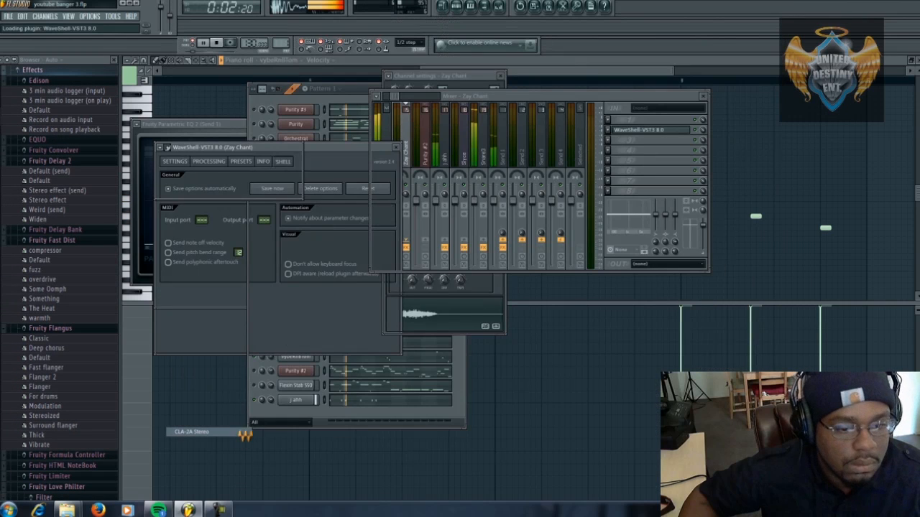
# Return to Zay Chant's mixer track, lower its volume slightly, and save the project.
pyautogui.click(336, 96)
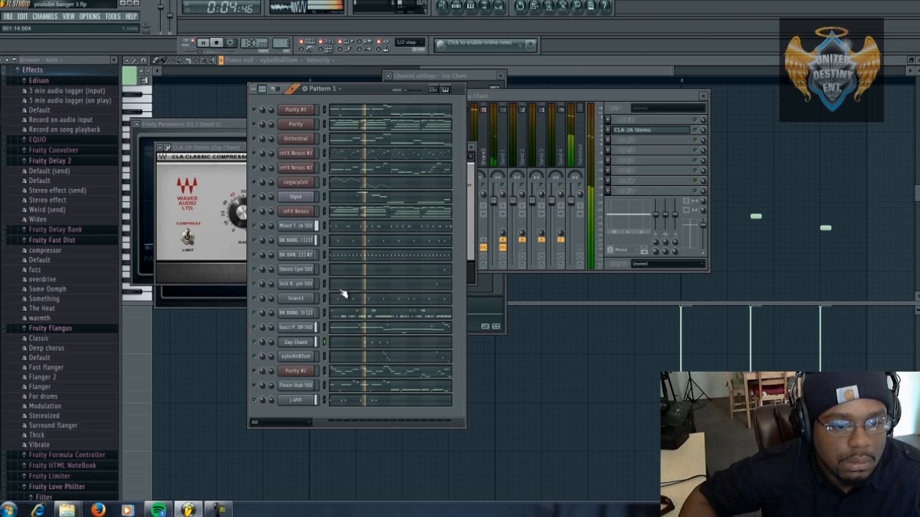
pyautogui.click(304, 344)
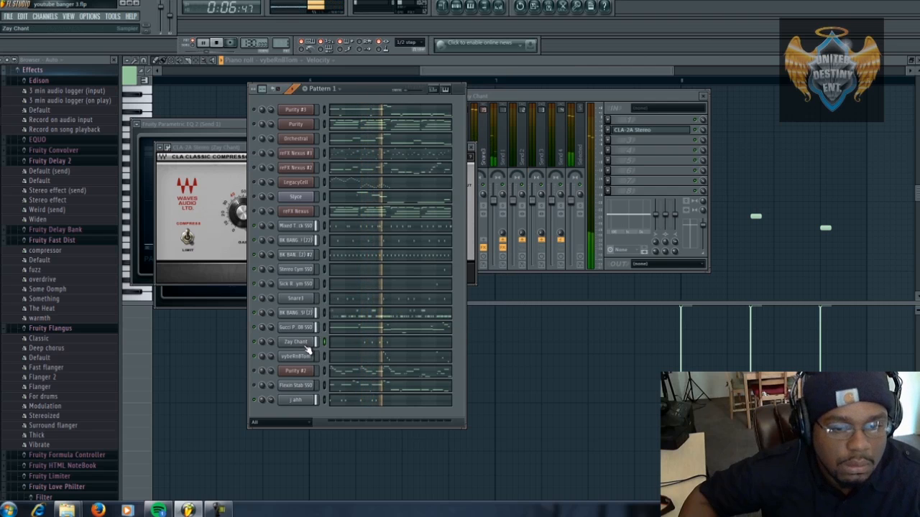
pyautogui.click(548, 95)
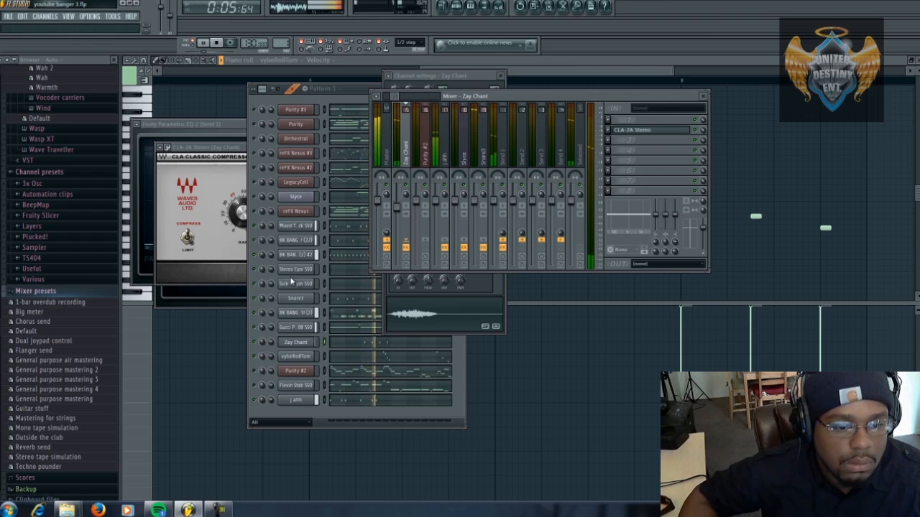
pyautogui.click(9, 16)
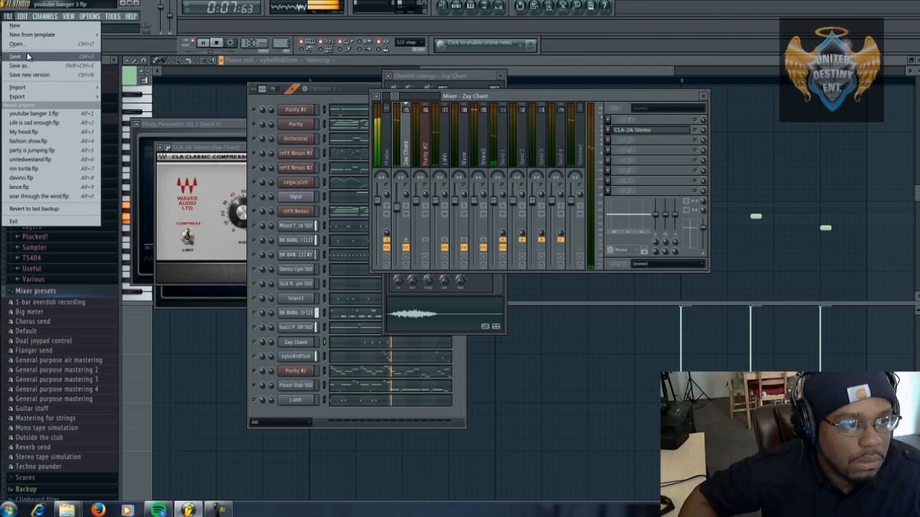
pyautogui.click(26, 56)
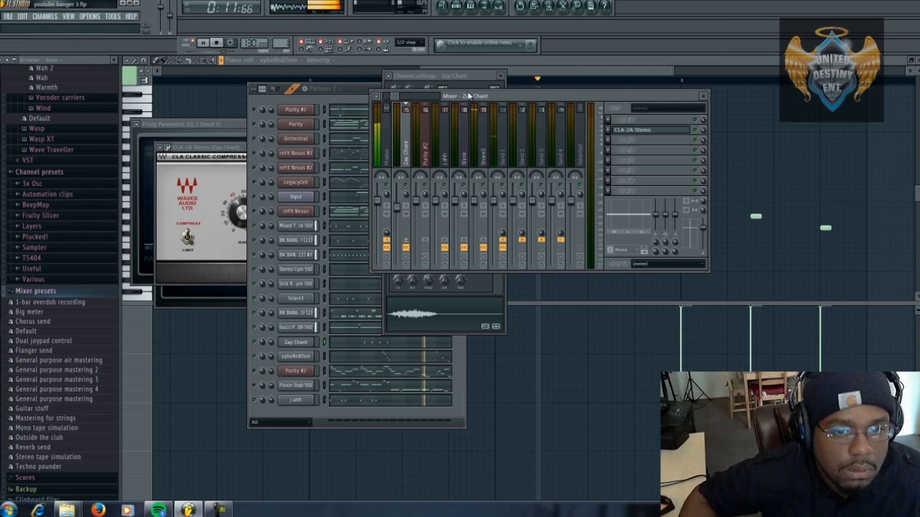
# Move the mixer clear of the channel settings, and solo and open the BK BANGERZ' CLAP! (22) channel.
pyautogui.moveTo(511, 100); pyautogui.dragTo(641, 99)
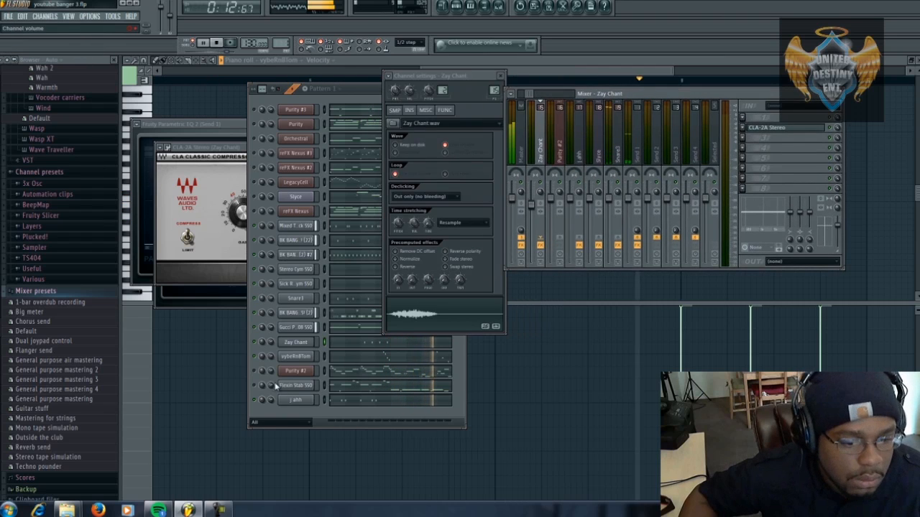
pyautogui.rightClick(254, 241)
pyautogui.click(261, 246)
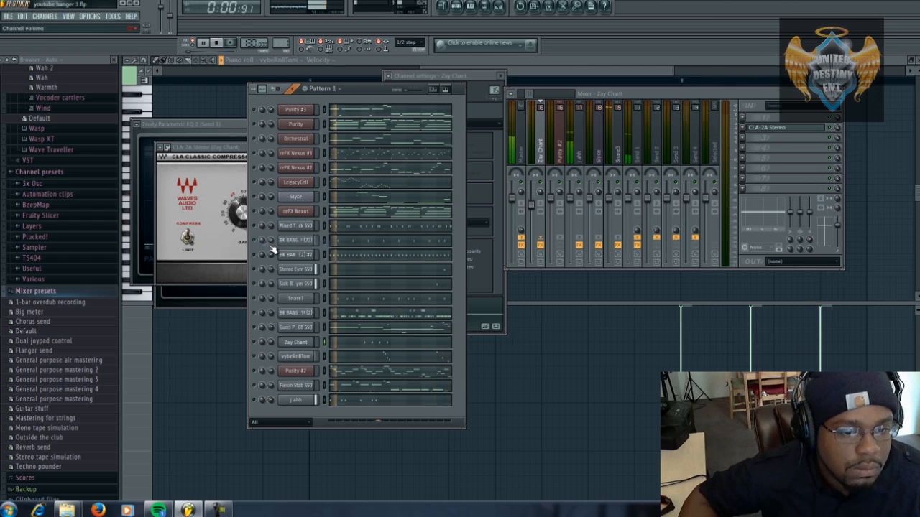
pyautogui.click(308, 241)
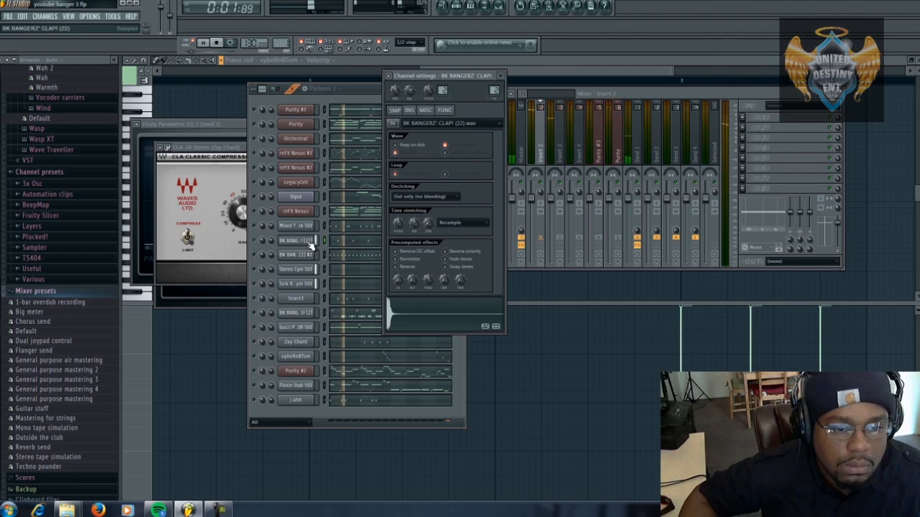
# Load CLA-2A Stereo through WaveShell-VST3 8.0 into the second effect slot of the clap's track, Insert 2.
pyautogui.click(747, 129)
pyautogui.click(883, 116)
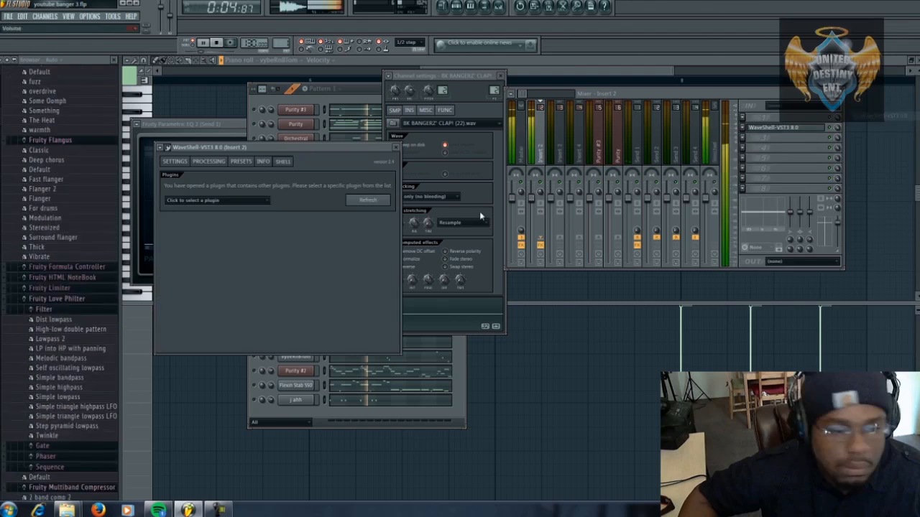
pyautogui.click(235, 202)
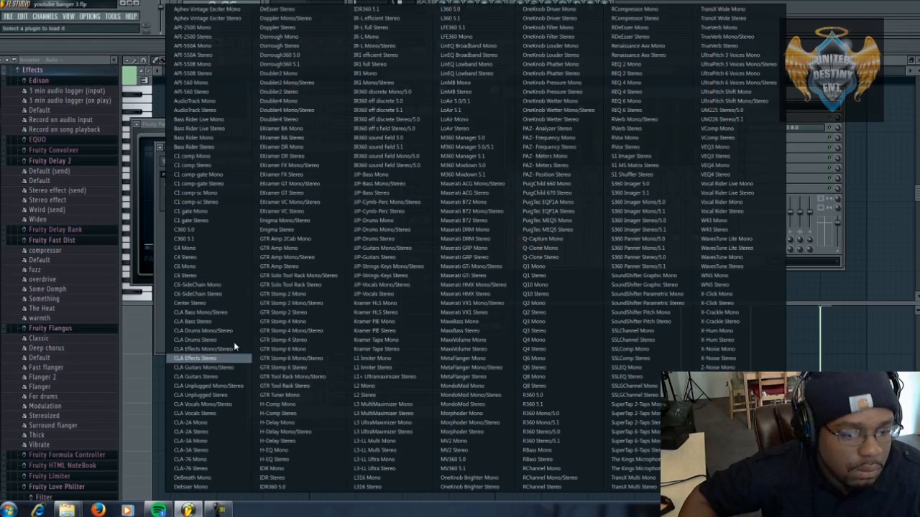
pyautogui.click(219, 433)
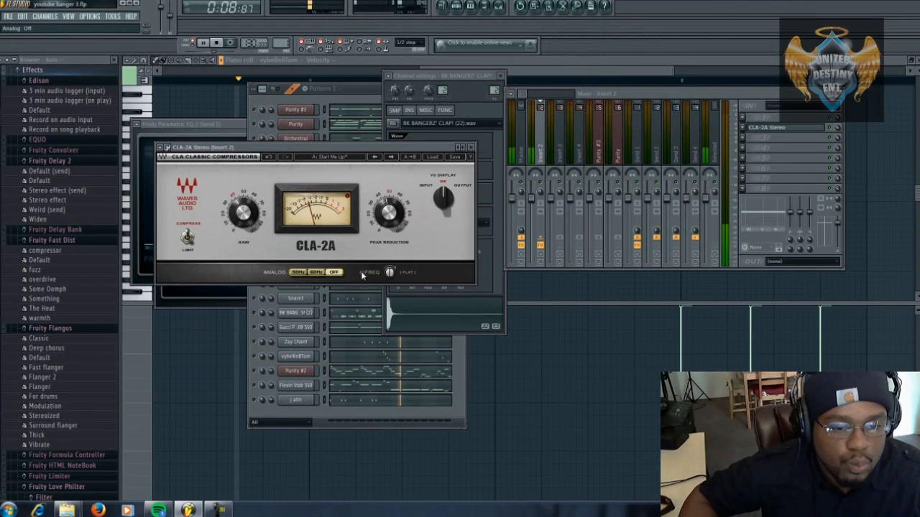
# Adjust the clap compressor's HiFreq knob to about 66, close the plugin, and end the clap channel's solo.
pyautogui.moveTo(389, 273); pyautogui.dragTo(383, 245)
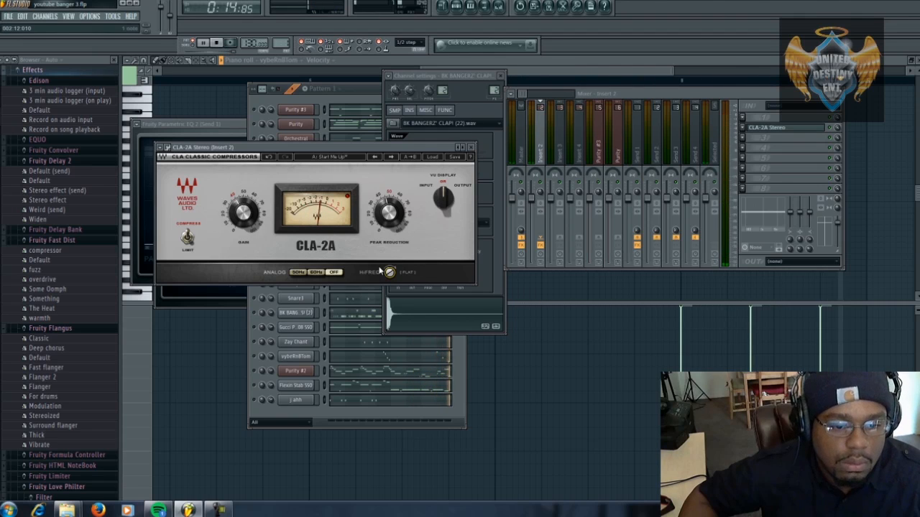
pyautogui.moveTo(389, 277)
pyautogui.moveTo(389, 277); pyautogui.dragTo(393, 293)
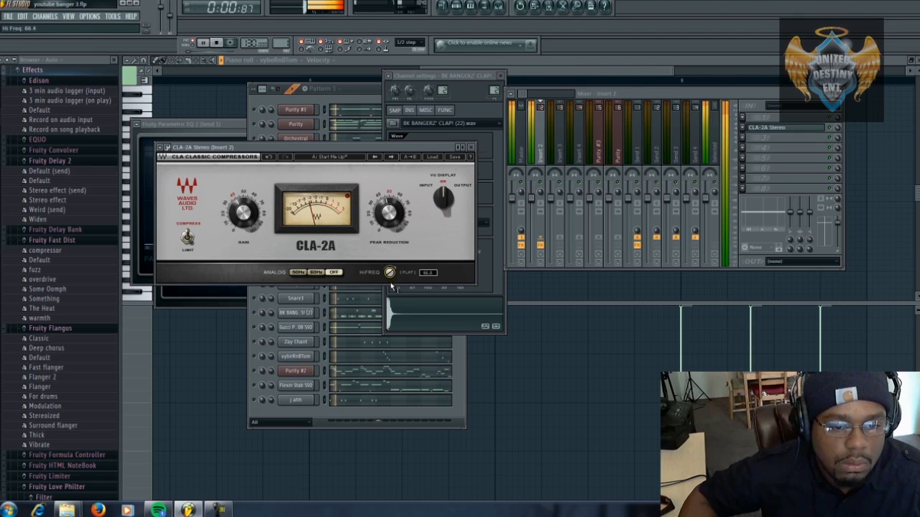
pyautogui.click(472, 148)
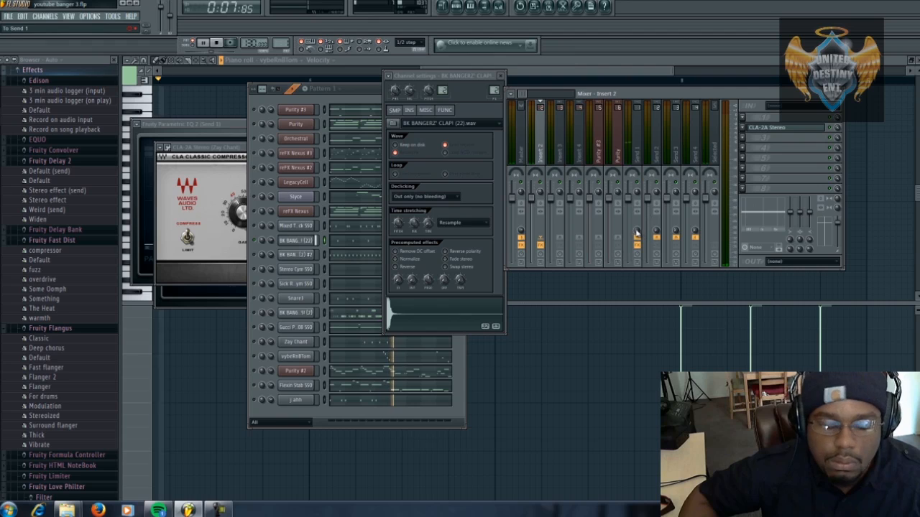
pyautogui.click(255, 240)
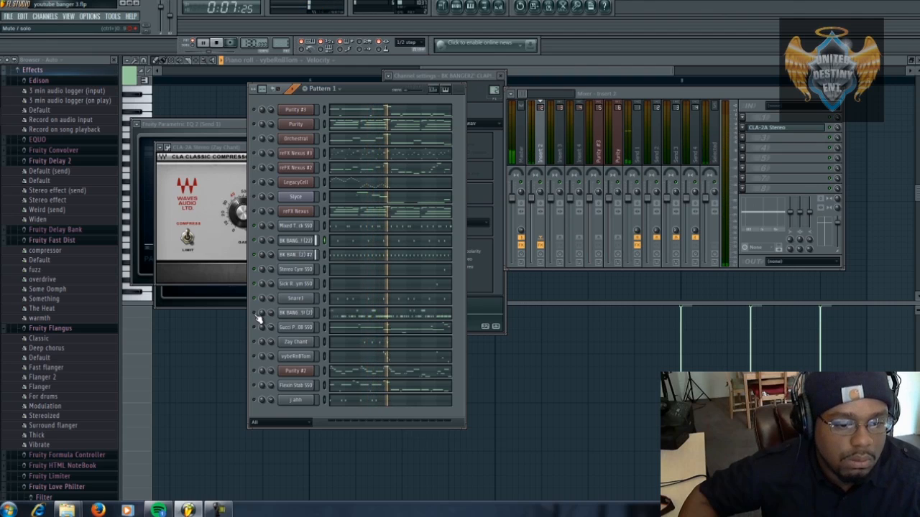
# Open the BK BANGERZ' HI HATS! (2) channel and load Fruity Parametric EQ 2 into the first effect slot of Insert 3.
pyautogui.click(301, 314)
pyautogui.click(744, 126)
pyautogui.moveTo(753, 127)
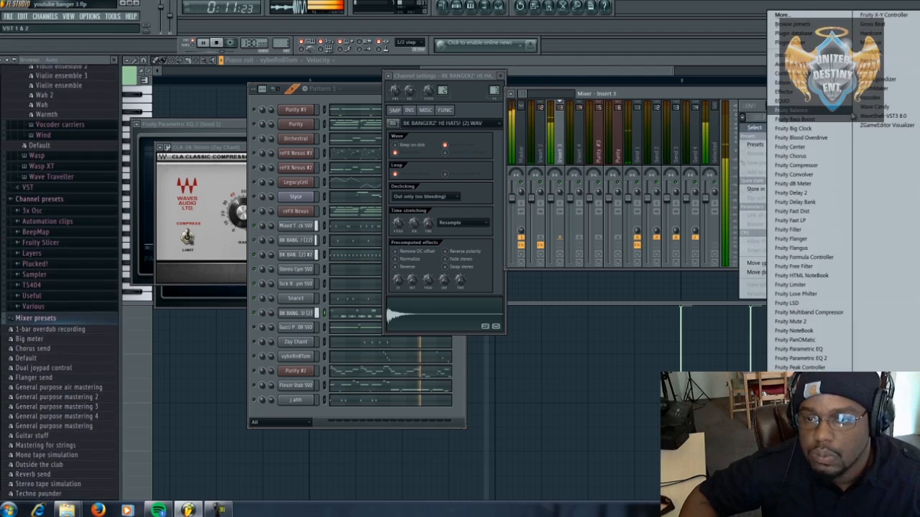
pyautogui.click(828, 357)
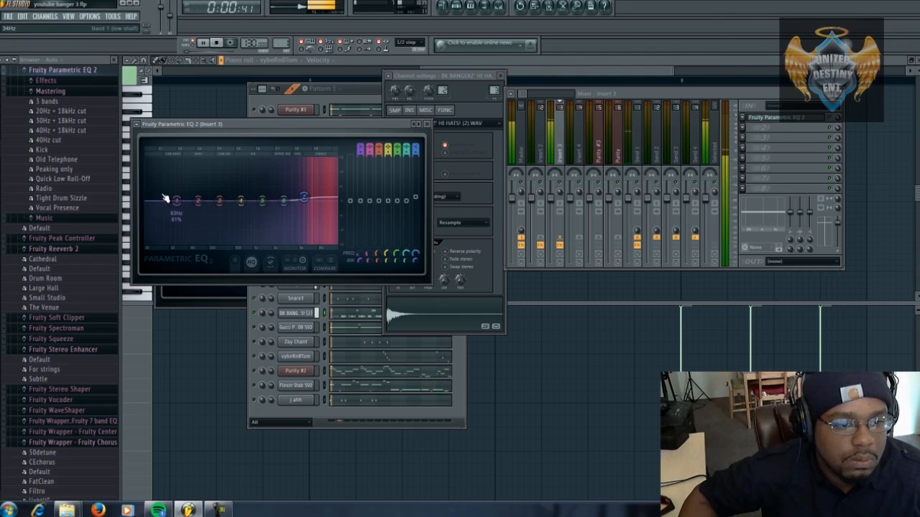
# In the hi-hat EQ, pull band 1 fully down, lower band 2, shift band 7 slightly lower in frequency, and close the EQ.
pyautogui.moveTo(176, 200); pyautogui.dragTo(188, 356)
pyautogui.moveTo(201, 204); pyautogui.dragTo(210, 216)
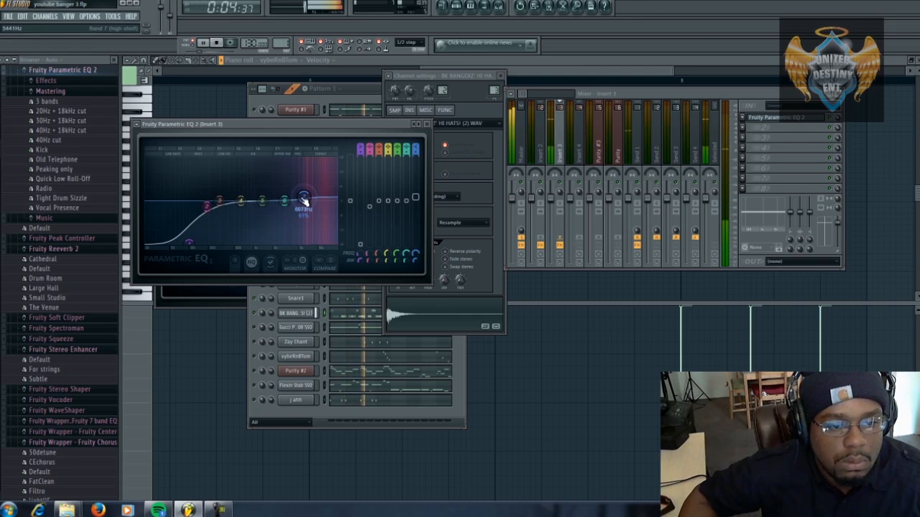
pyautogui.moveTo(304, 201); pyautogui.dragTo(299, 205)
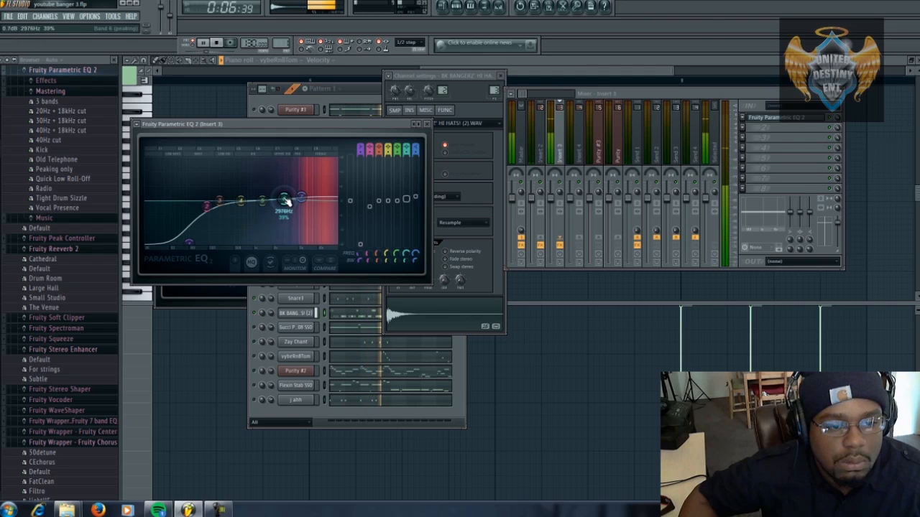
pyautogui.click(426, 123)
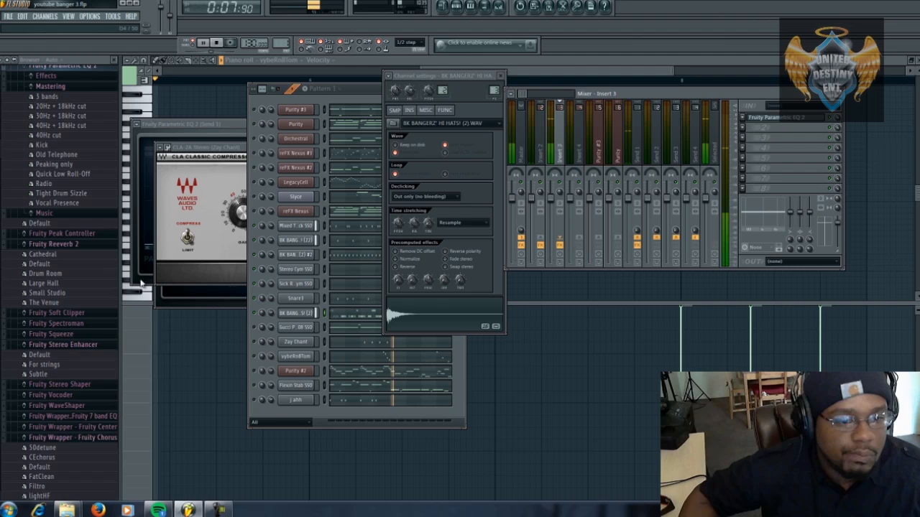
# Examine the Gucci Puchi 808 SSO channel's sample settings and its notes in the piano roll, and return to the step sequencer.
pyautogui.click(256, 329)
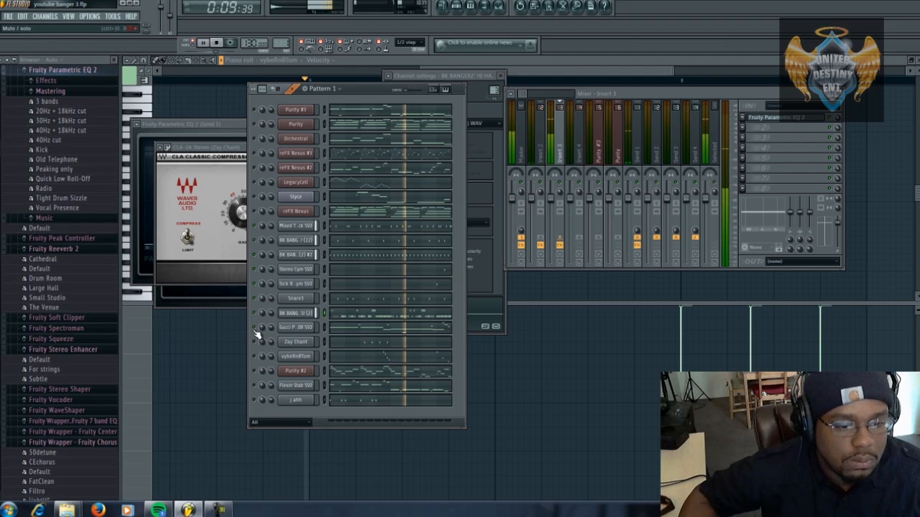
pyautogui.click(296, 327)
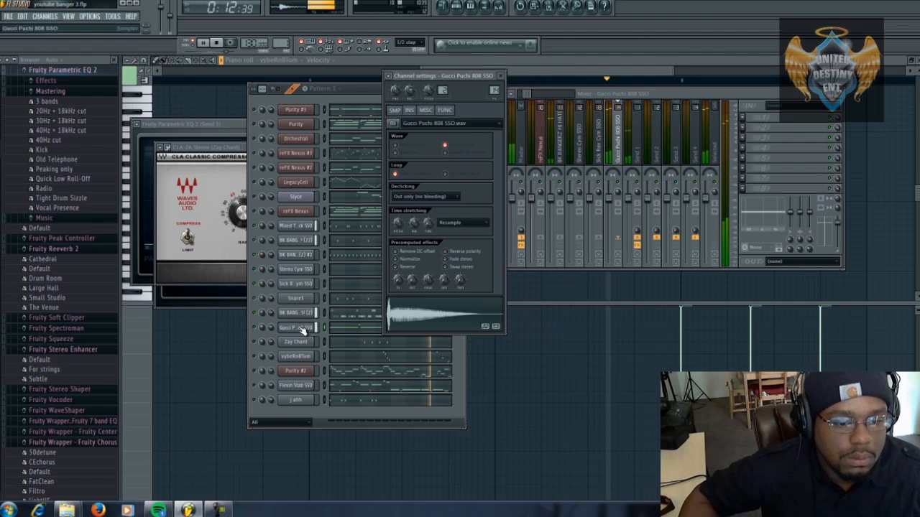
pyautogui.rightClick(304, 328)
pyautogui.click(334, 334)
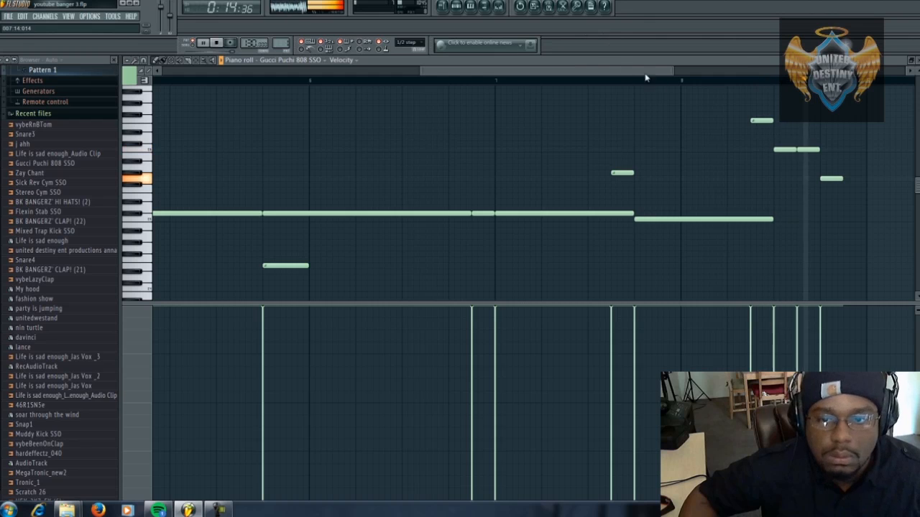
pyautogui.moveTo(554, 73); pyautogui.dragTo(454, 82)
pyautogui.click(458, 8)
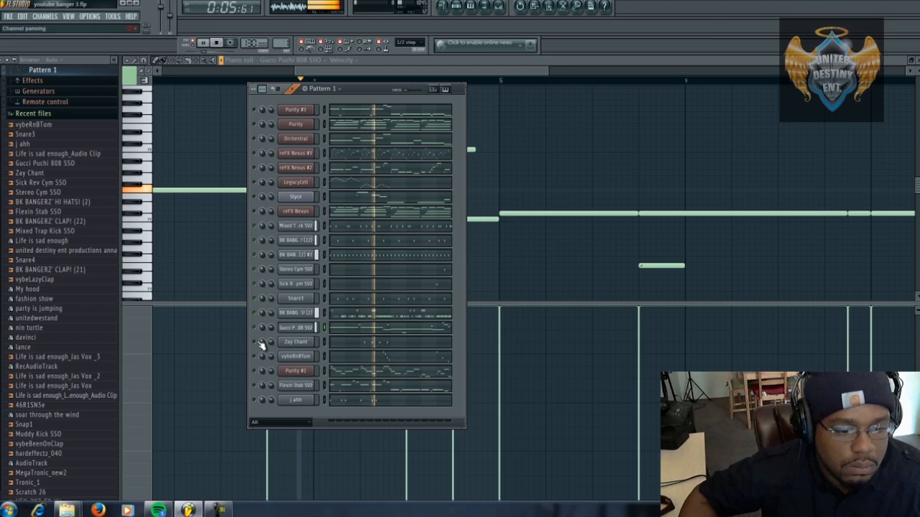
# Check the Zay Chant channel's settings and mixer track, and audition the vybeRnBTom channel.
pyautogui.click(295, 342)
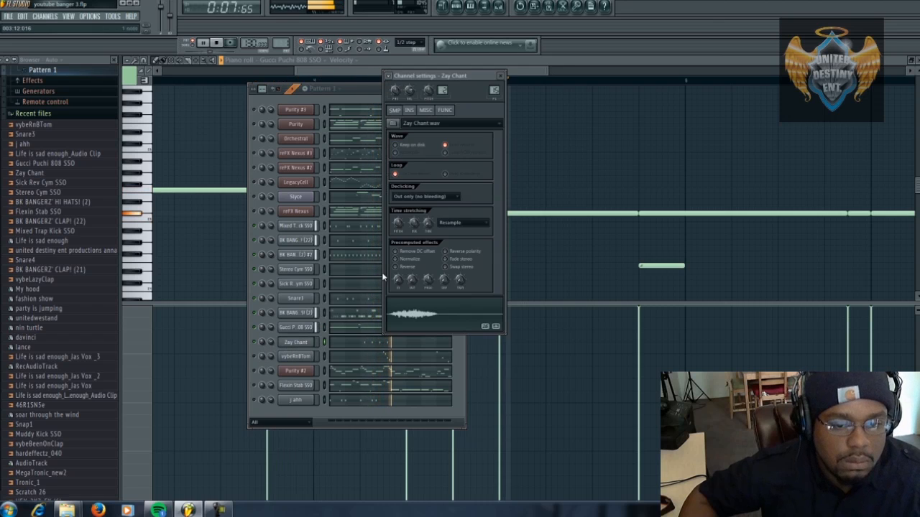
pyautogui.click(521, 12)
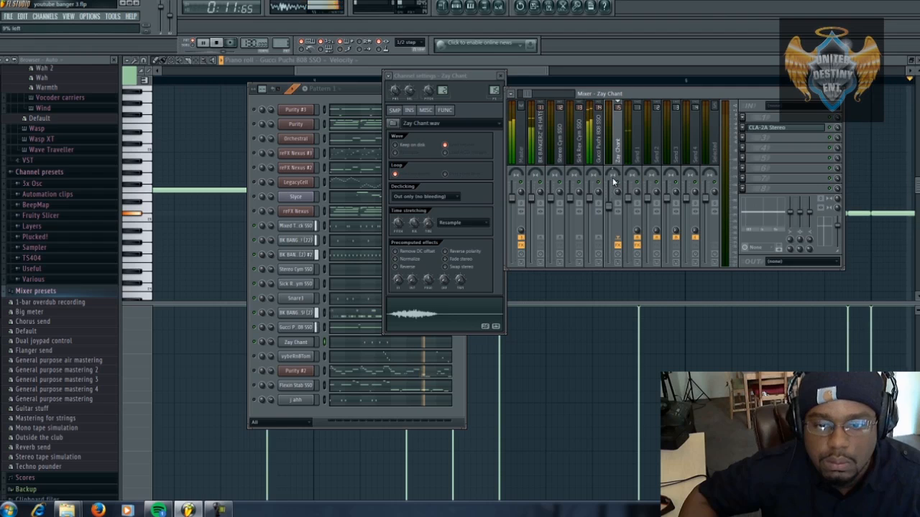
pyautogui.click(258, 357)
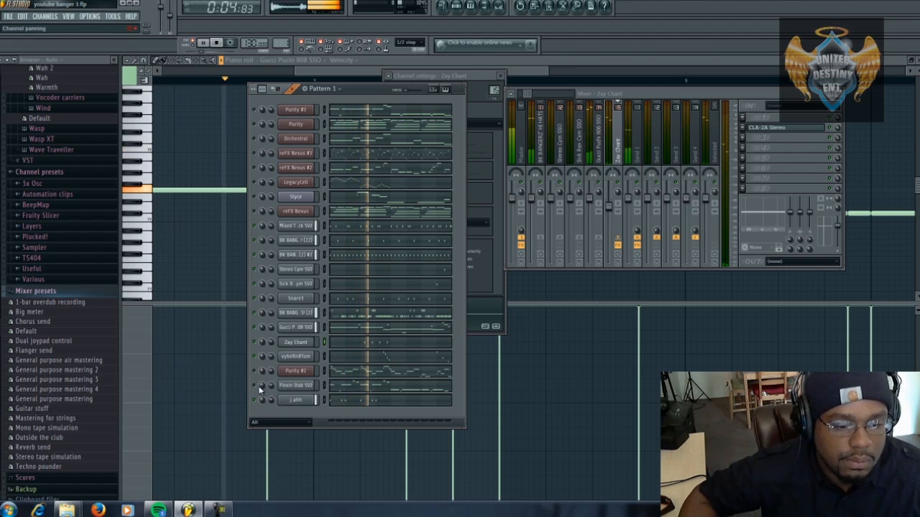
# Save the project youtube banger 3.flp, stopping and restarting playback around the saves.
pyautogui.click(8, 16)
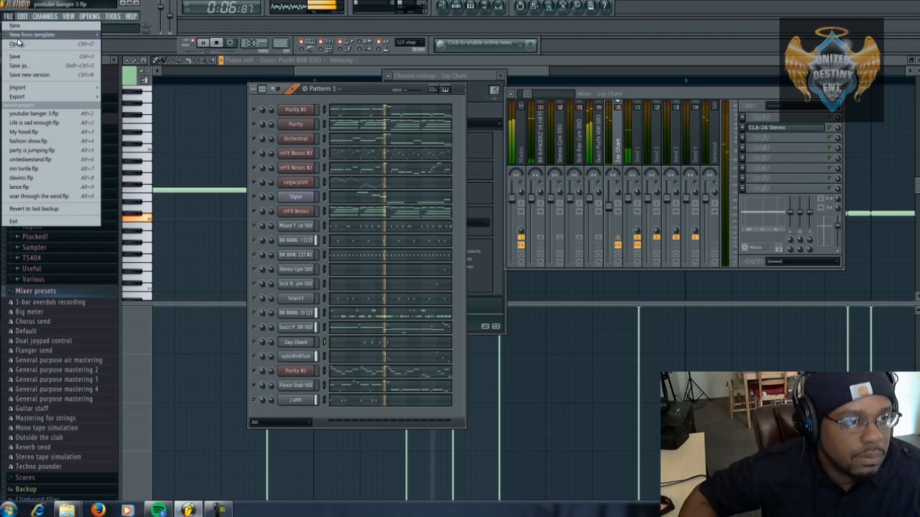
pyautogui.click(52, 57)
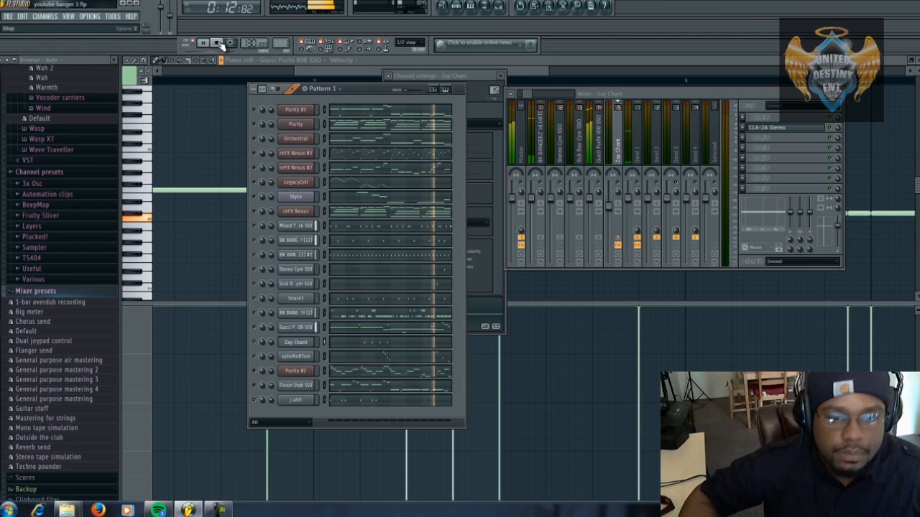
pyautogui.click(9, 16)
pyautogui.click(36, 55)
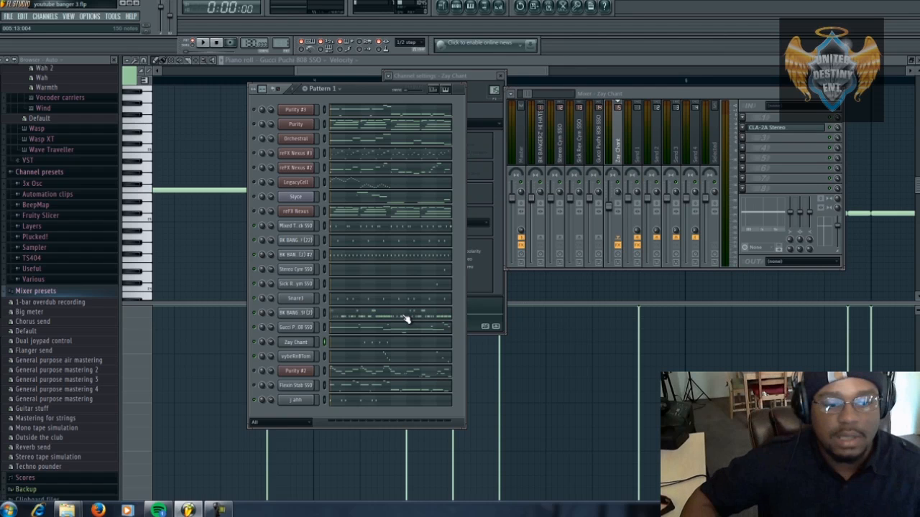
pyautogui.click(12, 16)
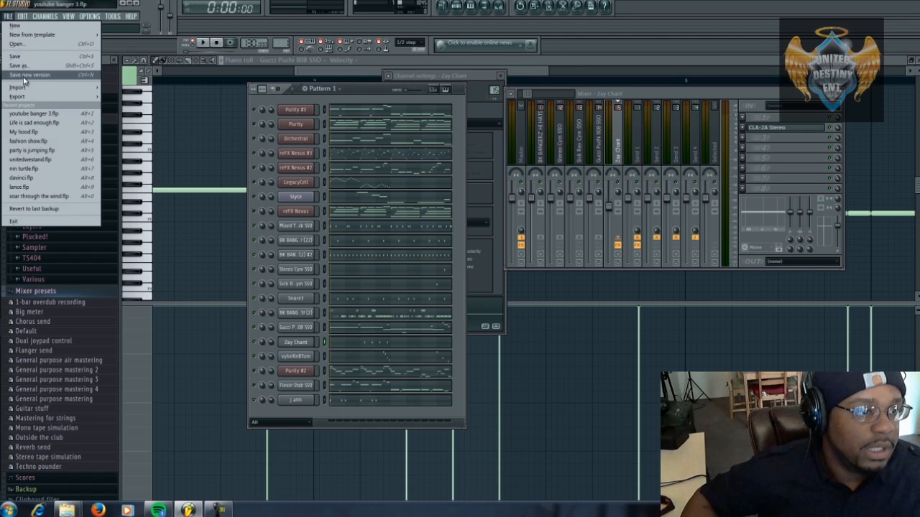
pyautogui.click(28, 57)
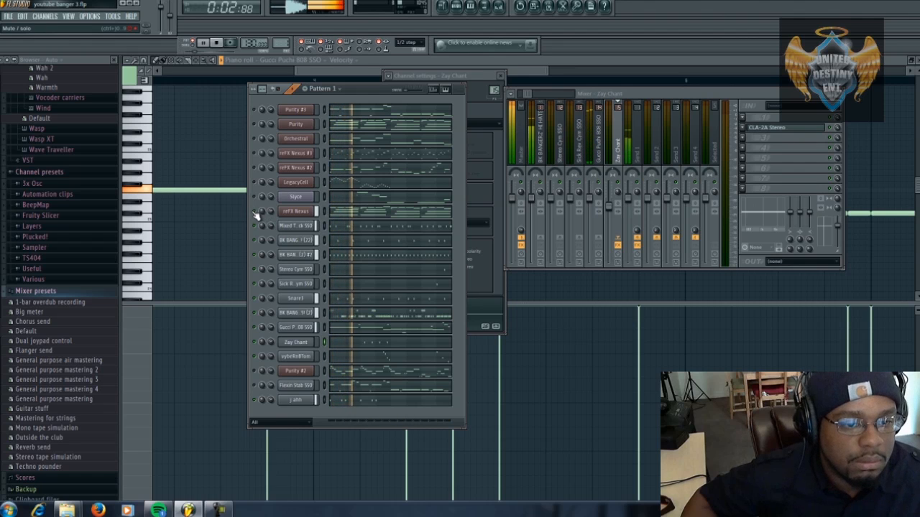
# Inspect the reFX Nexus channel's plugin and mixer track, and close its plugin and channel settings windows.
pyautogui.click(295, 210)
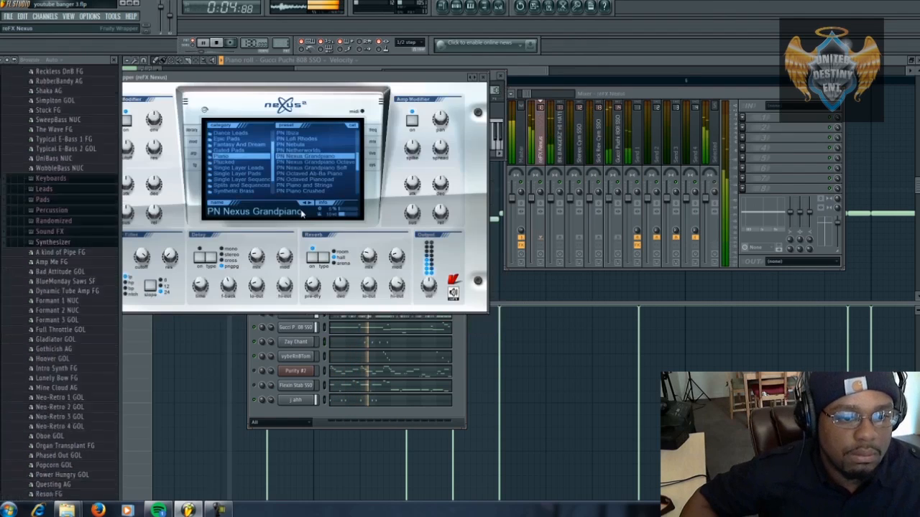
pyautogui.click(483, 77)
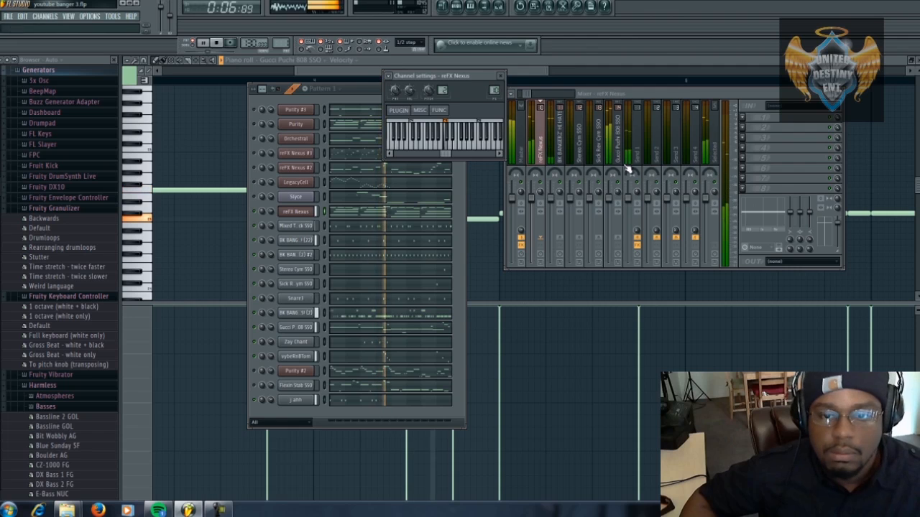
pyautogui.click(502, 76)
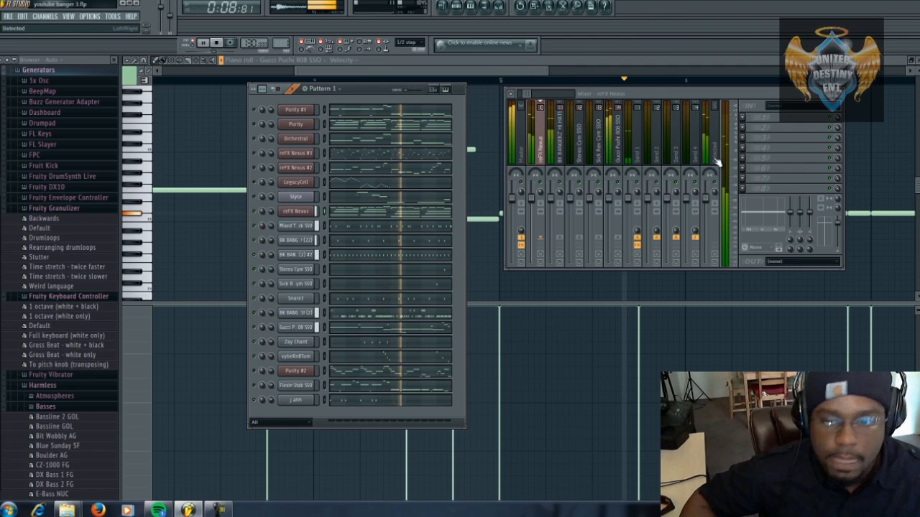
pyautogui.click(636, 237)
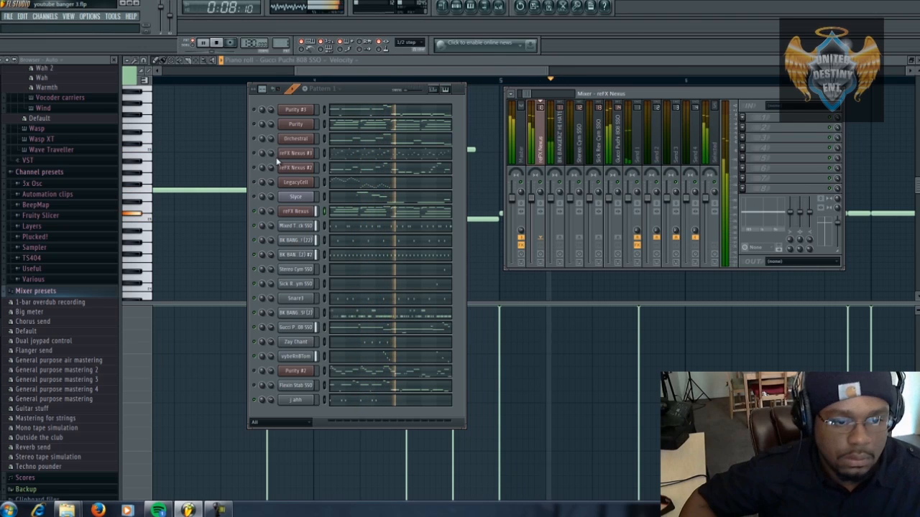
# Load CLA Unplugged Stereo through WaveShell-VST3 8.0 into the second effect slot of the reFX Nexus #2 track, and close the plugin and channel windows.
pyautogui.click(255, 168)
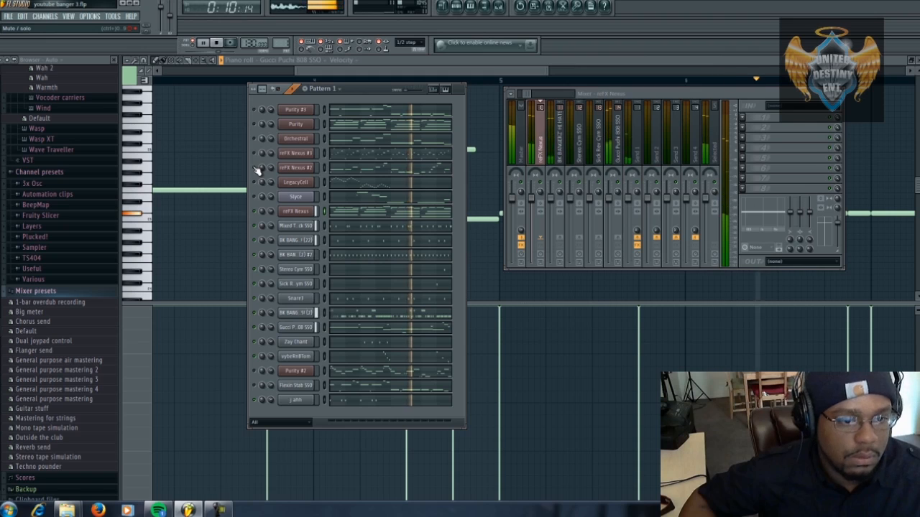
pyautogui.click(297, 169)
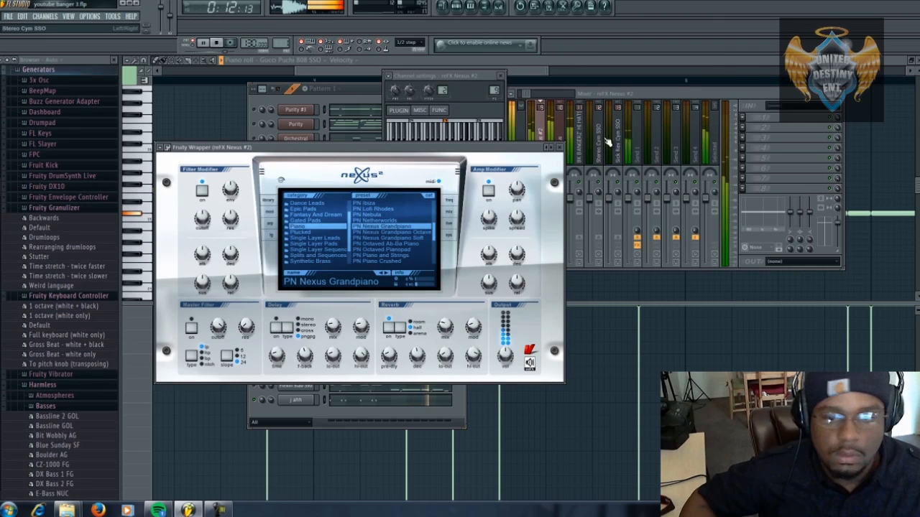
pyautogui.click(743, 128)
pyautogui.moveTo(753, 136)
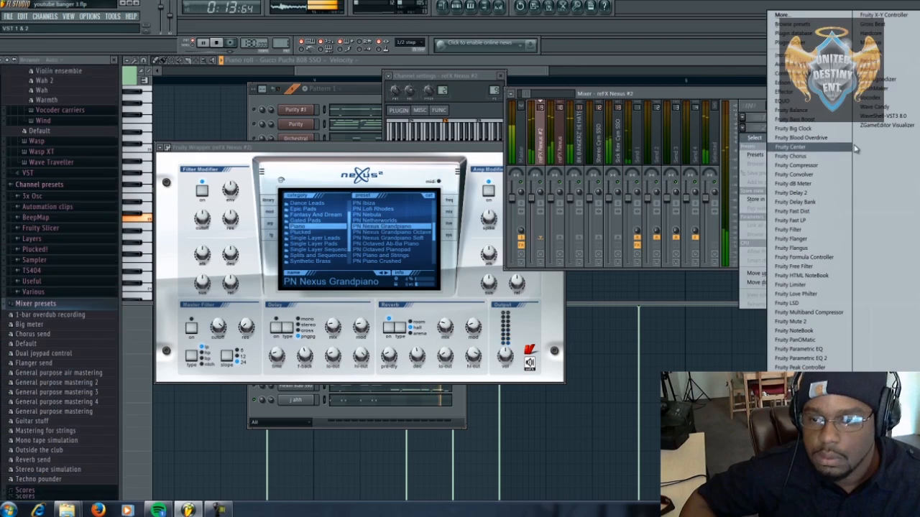
pyautogui.click(892, 124)
pyautogui.click(269, 201)
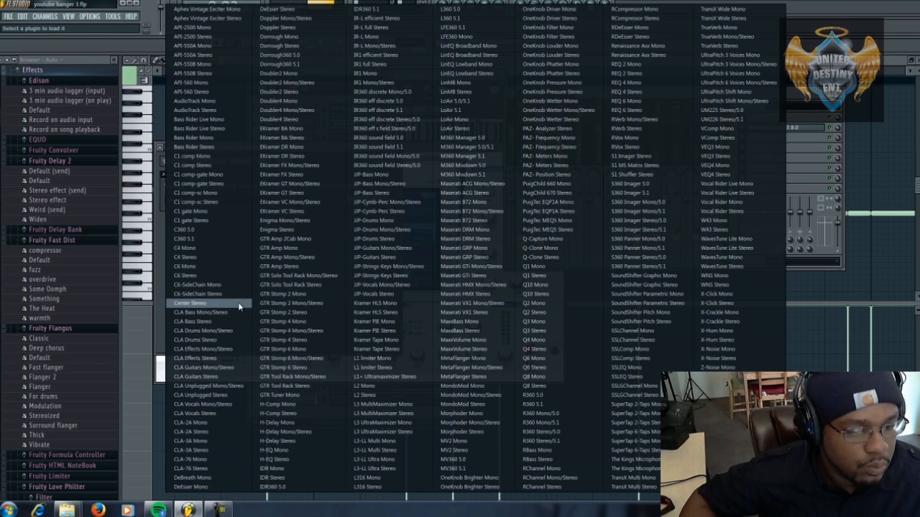
pyautogui.click(235, 397)
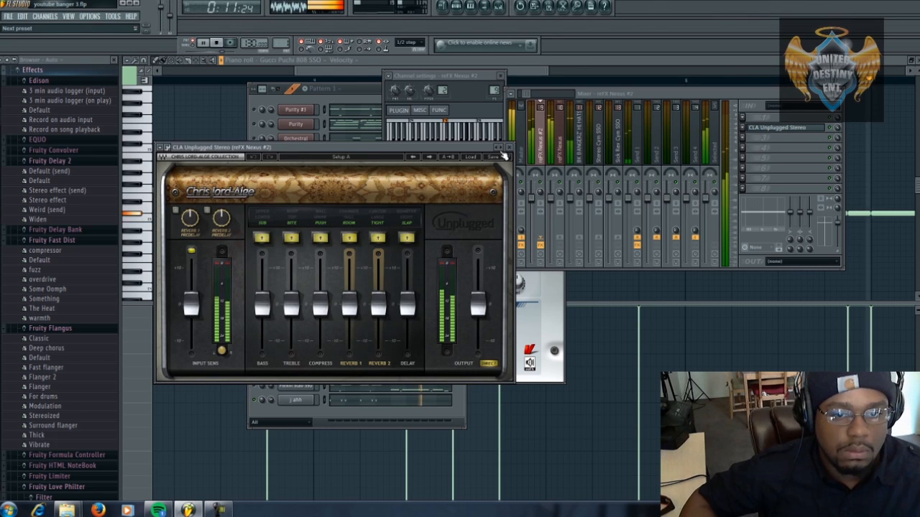
pyautogui.click(510, 150)
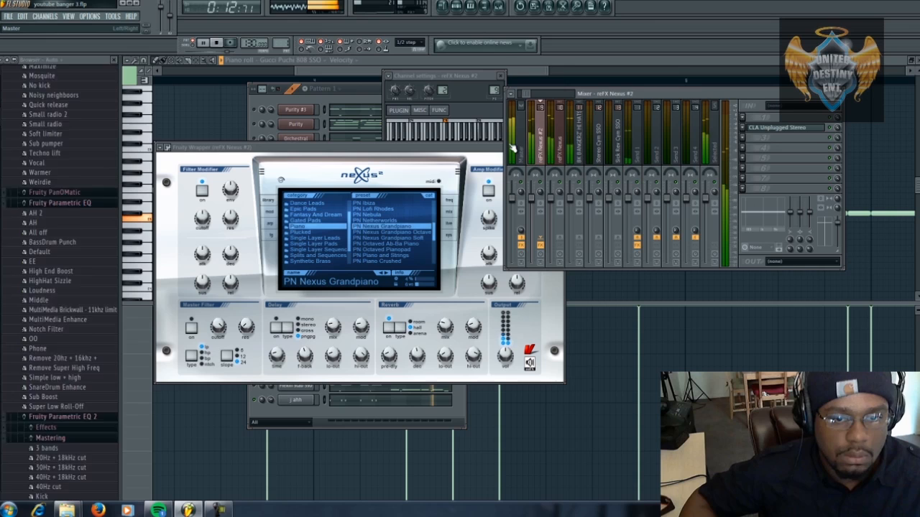
pyautogui.click(502, 75)
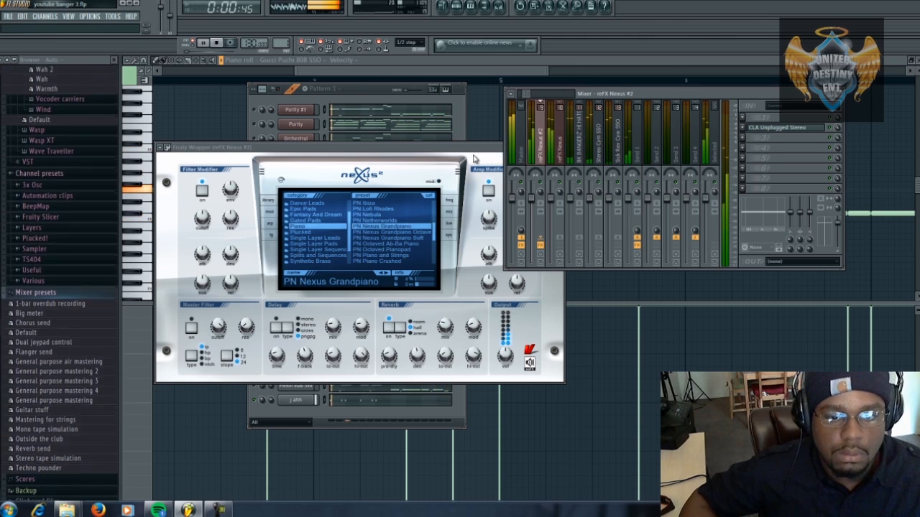
pyautogui.click(561, 148)
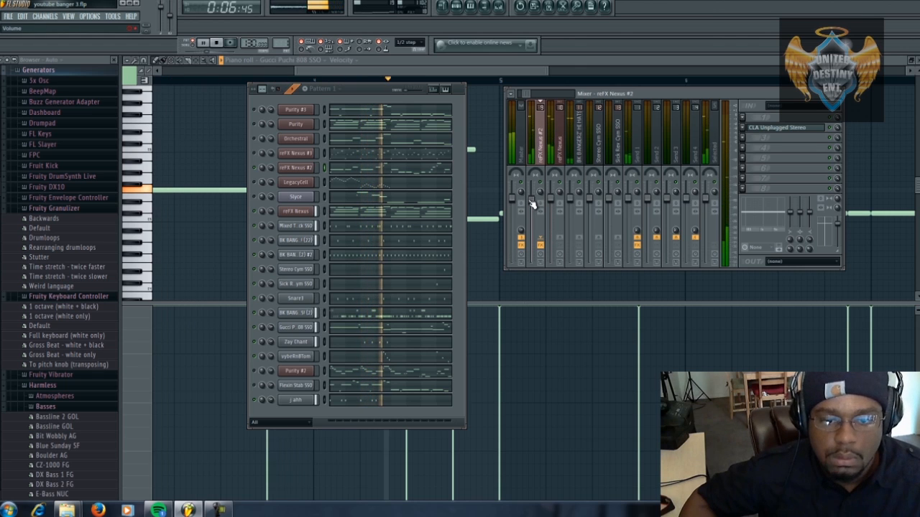
# Add Fruity Parametric EQ 2 in the third slot of reFX Nexus #2, boost band 6 slightly, nudge band 7 higher in frequency, and close it.
pyautogui.click(743, 138)
pyautogui.moveTo(754, 147)
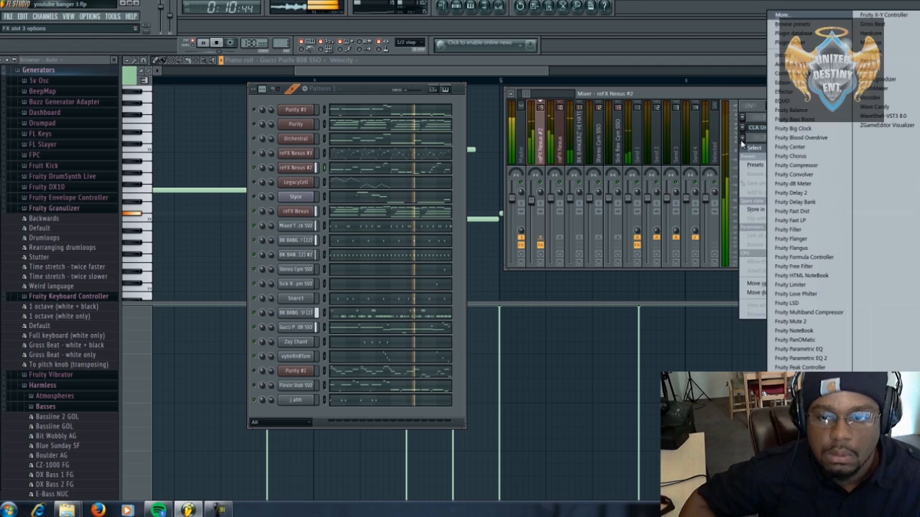
pyautogui.click(826, 358)
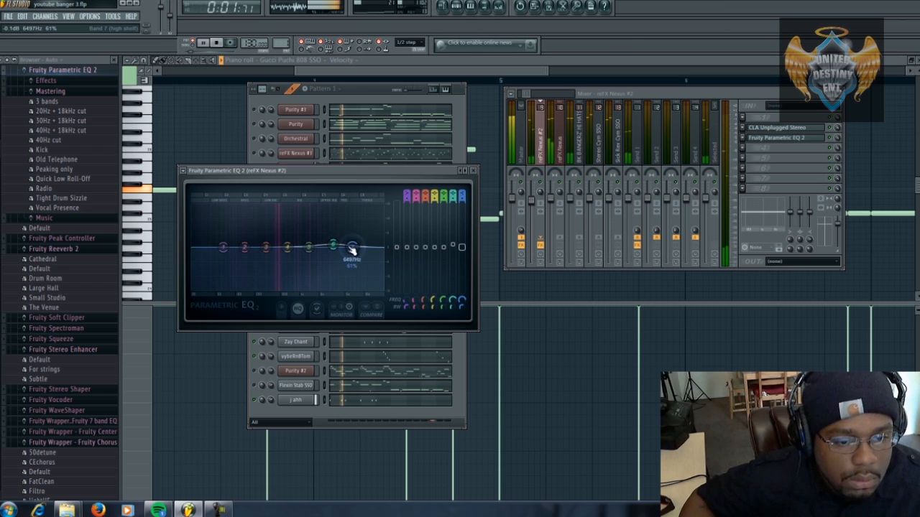
pyautogui.moveTo(352, 248); pyautogui.dragTo(356, 247)
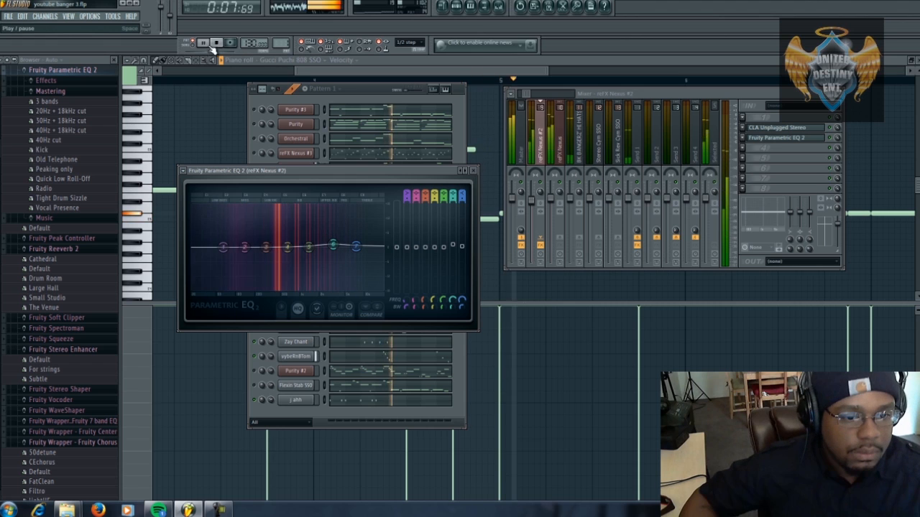
pyautogui.click(212, 43)
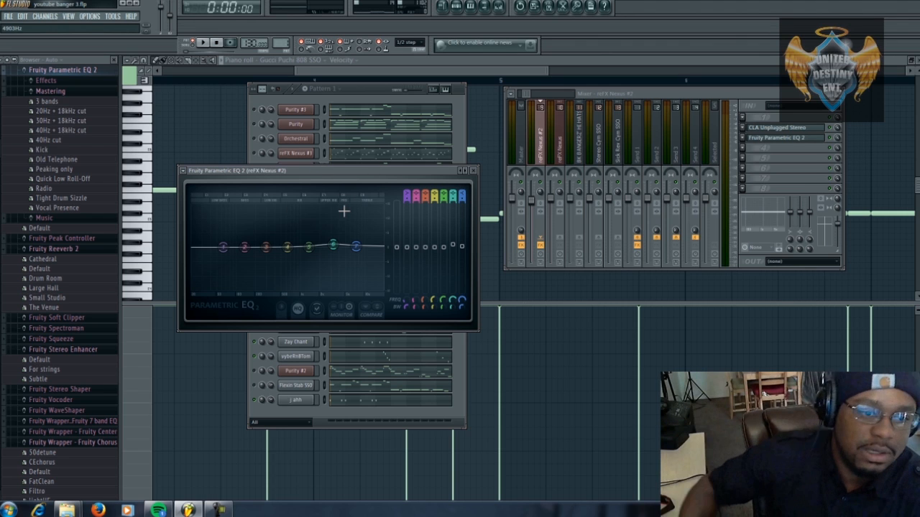
pyautogui.click(203, 43)
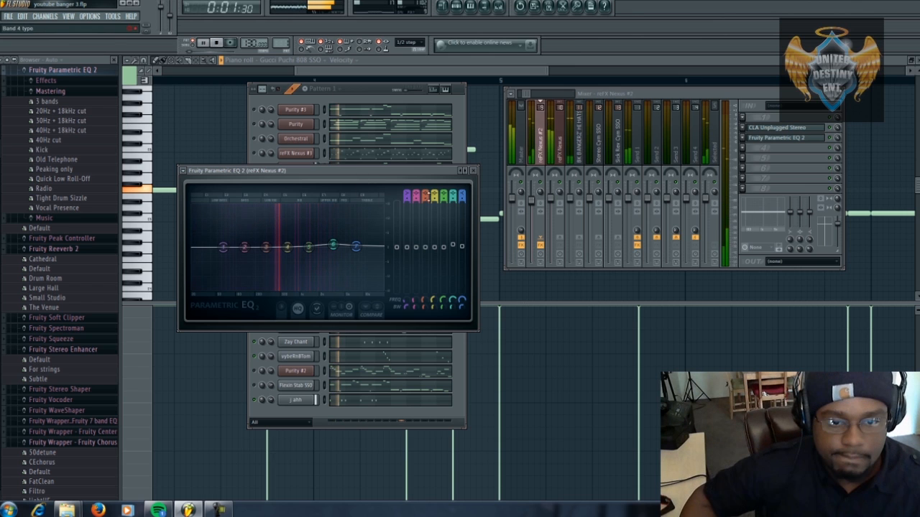
pyautogui.click(473, 171)
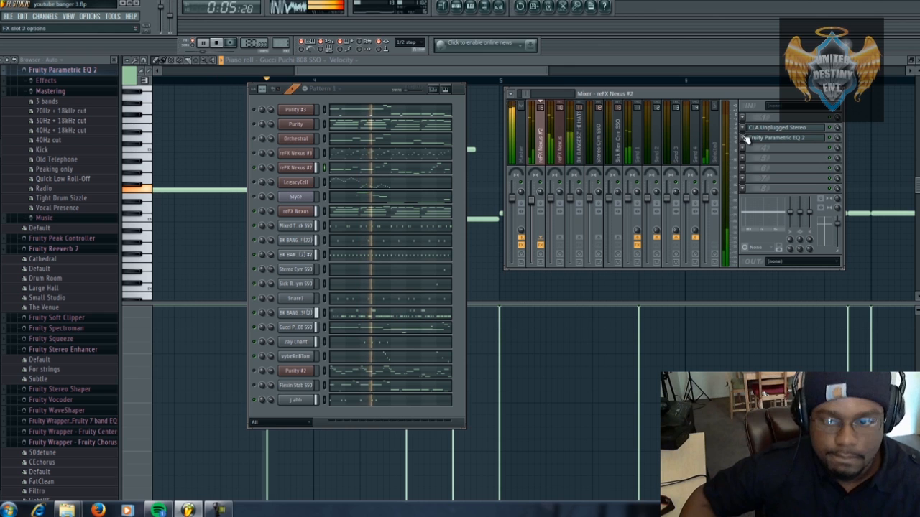
# In the reFX Nexus #2 track's CLA Unplugged, lower Reverb 1 slightly and Reverb 2 to about -2.8, close the plugin, and save the project.
pyautogui.click(772, 128)
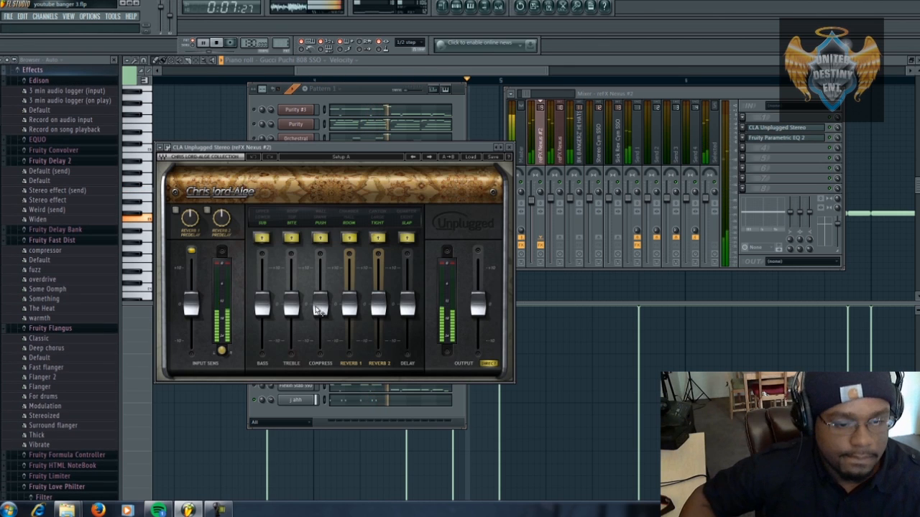
pyautogui.moveTo(349, 314); pyautogui.dragTo(350, 336)
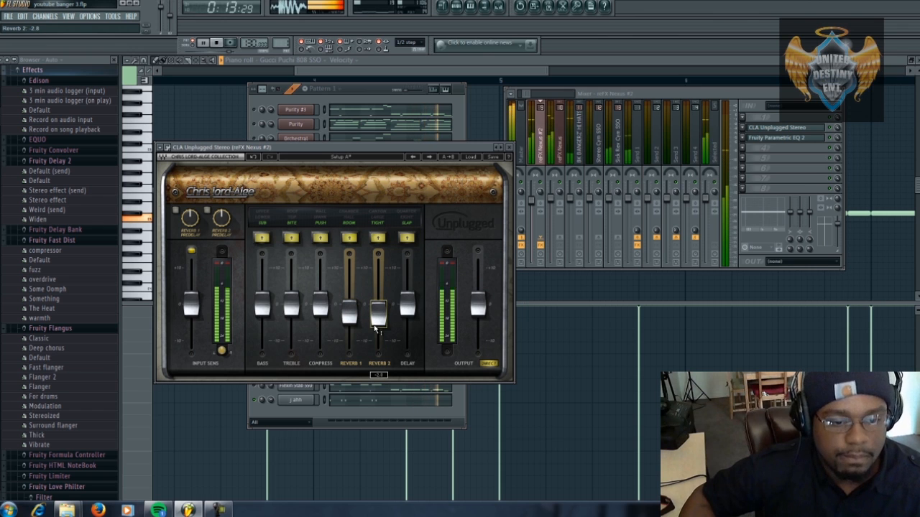
pyautogui.click(511, 148)
pyautogui.click(9, 16)
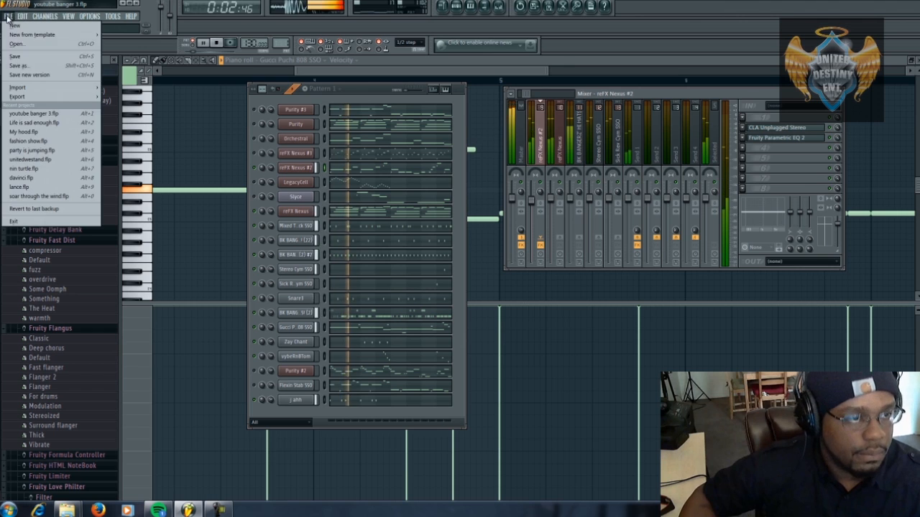
pyautogui.click(27, 57)
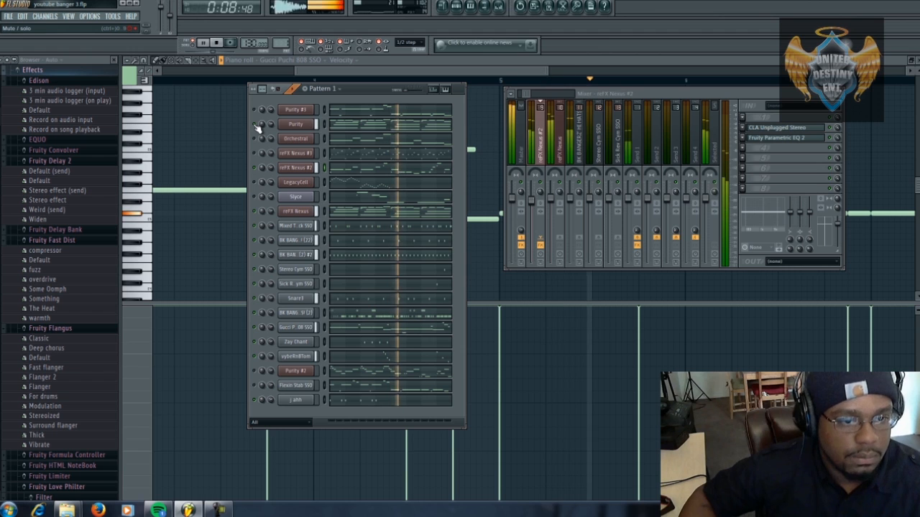
# Open the Purity channel, load Fruity Parametric EQ 2 into the second effect slot of its mixer track, and stop playback.
pyautogui.click(295, 125)
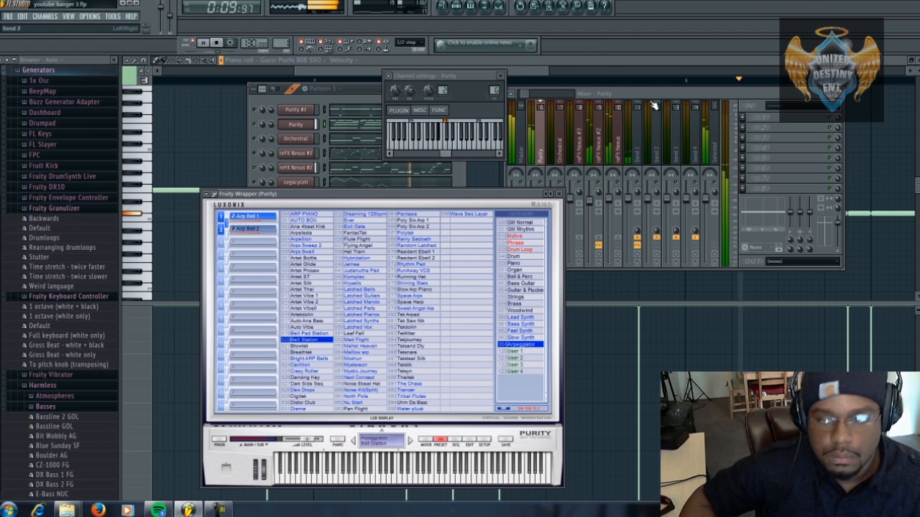
pyautogui.click(742, 128)
pyautogui.moveTo(754, 137)
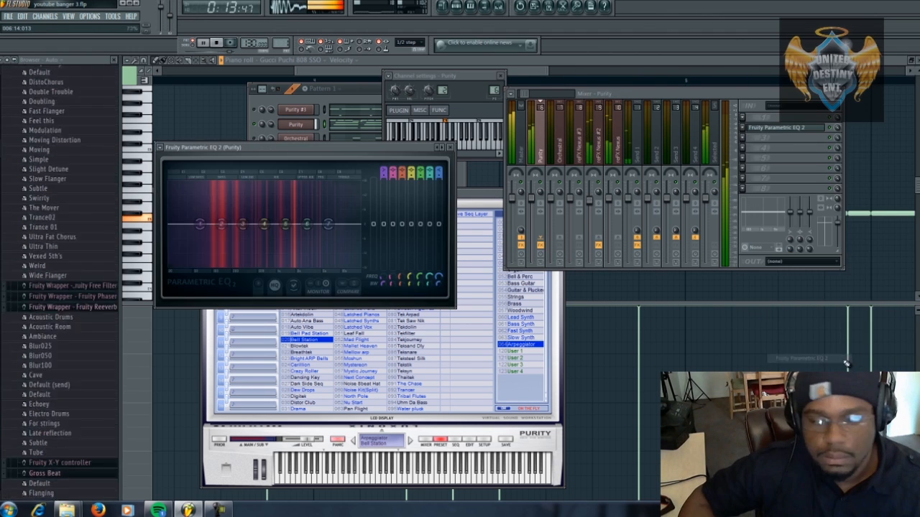
pyautogui.click(800, 358)
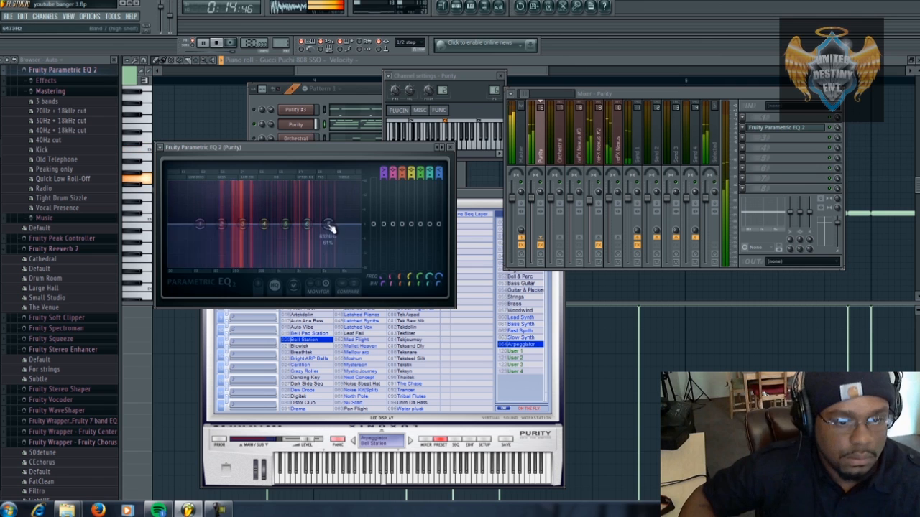
pyautogui.press('space')
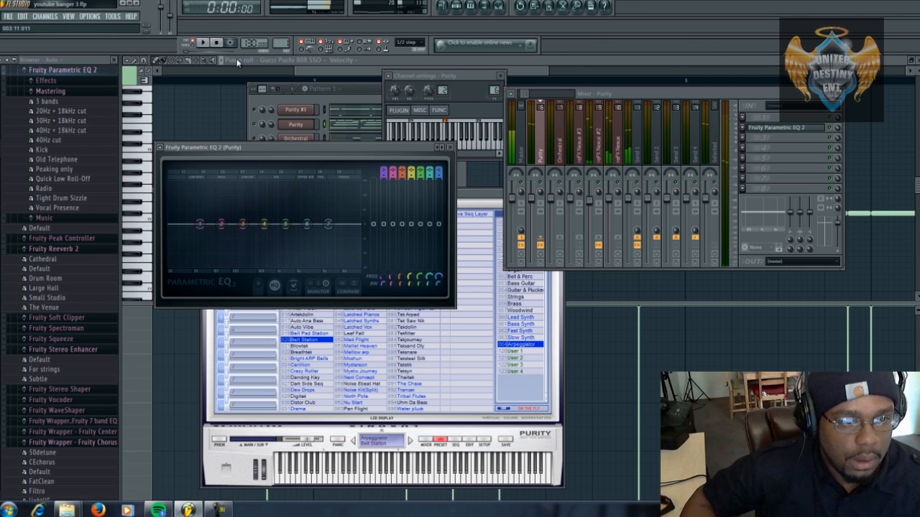
# During playback, cut the Purity EQ's band 7 to -18 dB at 20000 Hz, raise band 6 slightly, and close the EQ and instrument windows.
pyautogui.click(8, 18)
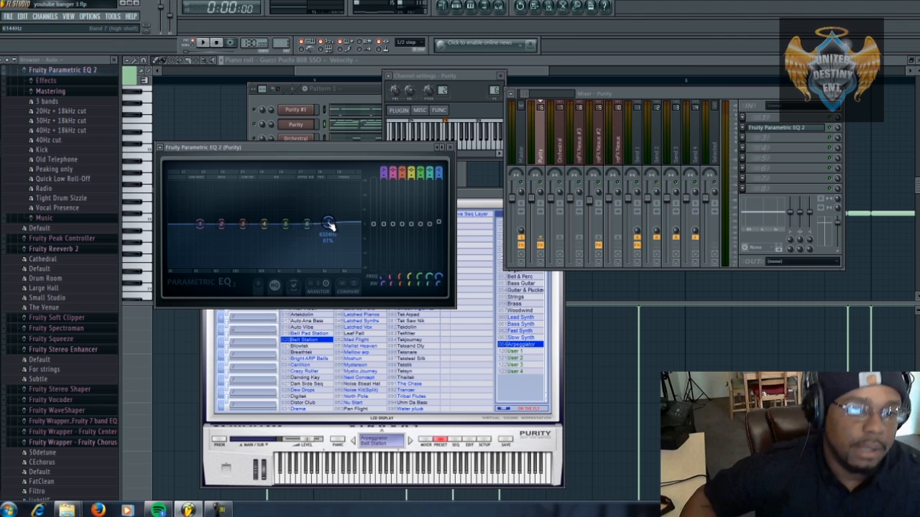
pyautogui.click(5, 17)
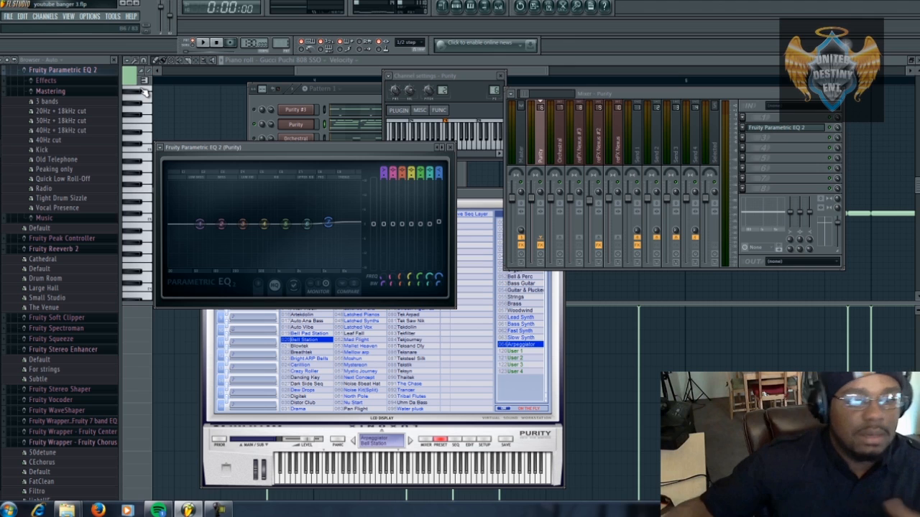
pyautogui.click(204, 44)
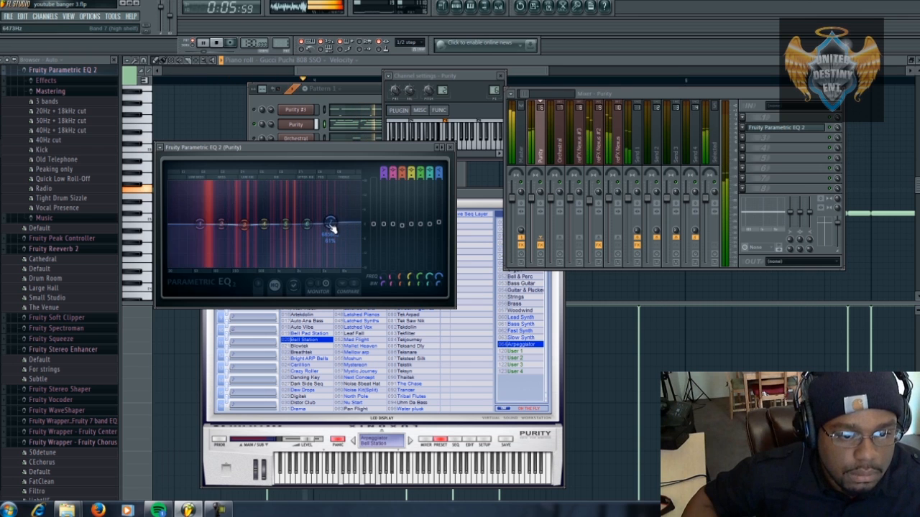
pyautogui.moveTo(332, 228); pyautogui.dragTo(363, 249)
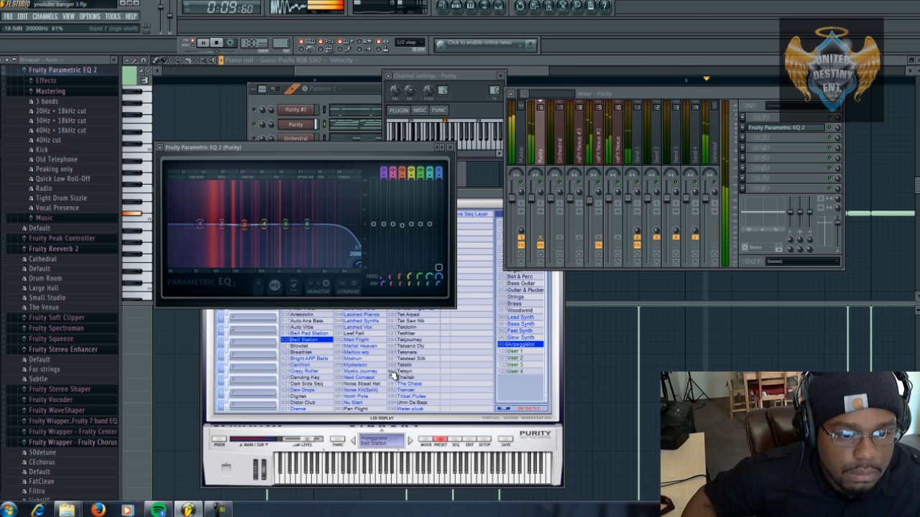
pyautogui.moveTo(361, 267); pyautogui.dragTo(359, 273)
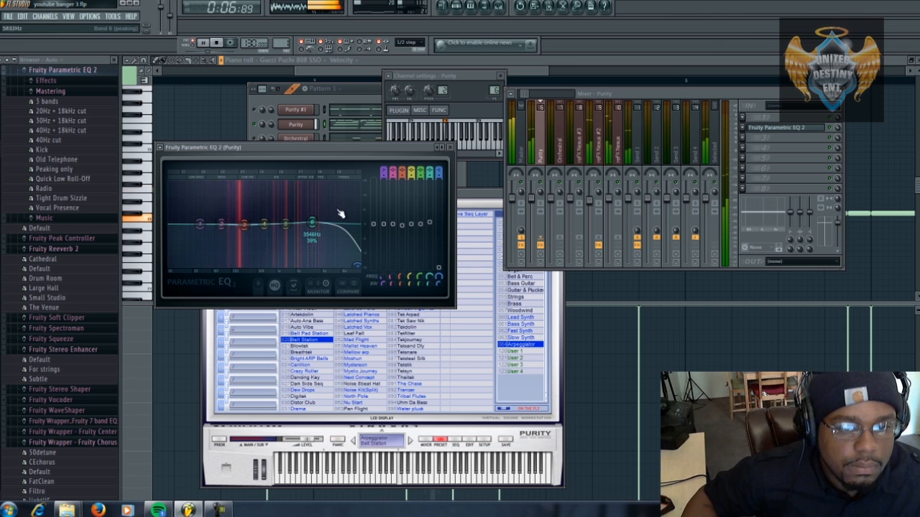
pyautogui.click(449, 148)
pyautogui.click(476, 195)
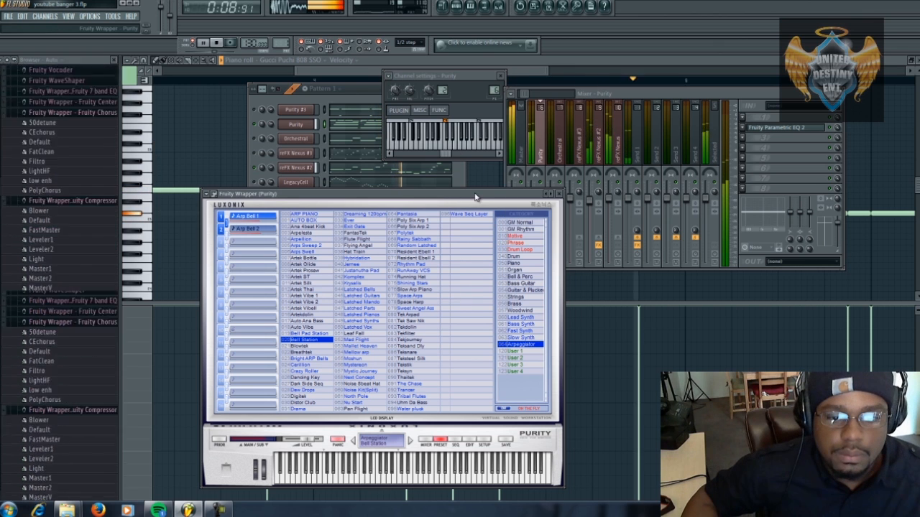
pyautogui.click(559, 194)
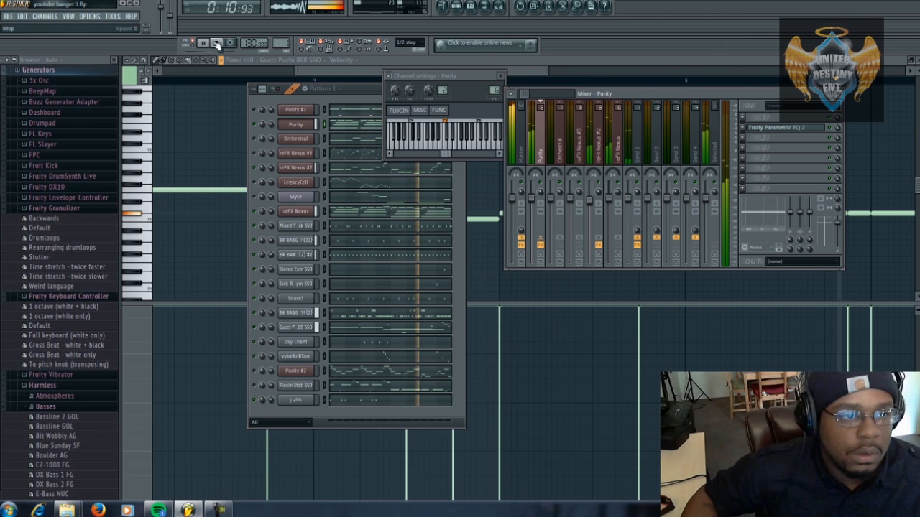
# Stop playback, reopen the Purity track's Fruity Parametric EQ 2 to review its curve, play the pattern again, and close the EQ.
pyautogui.press('space')
pyautogui.click(782, 128)
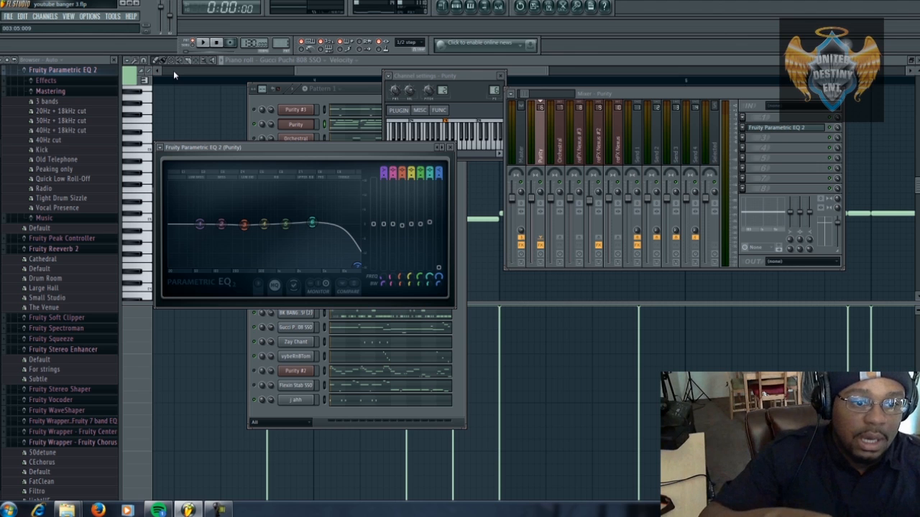
pyautogui.press('space')
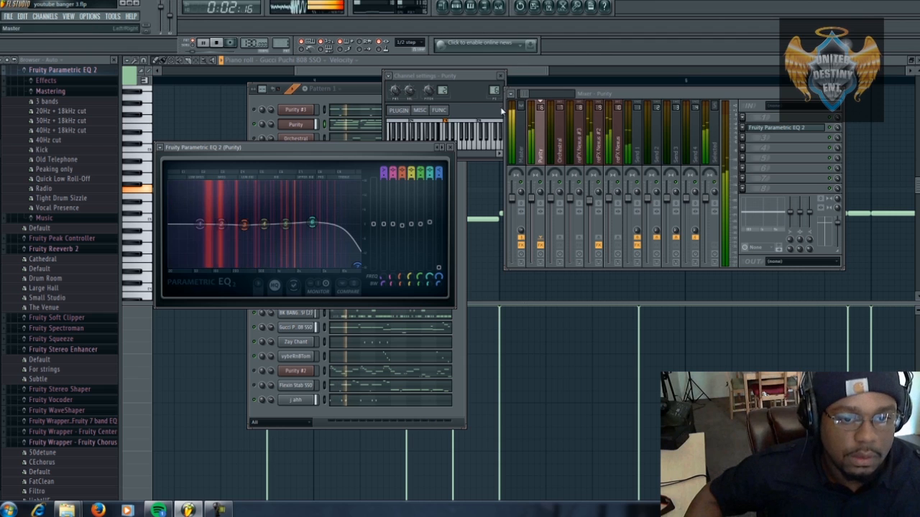
pyautogui.click(448, 148)
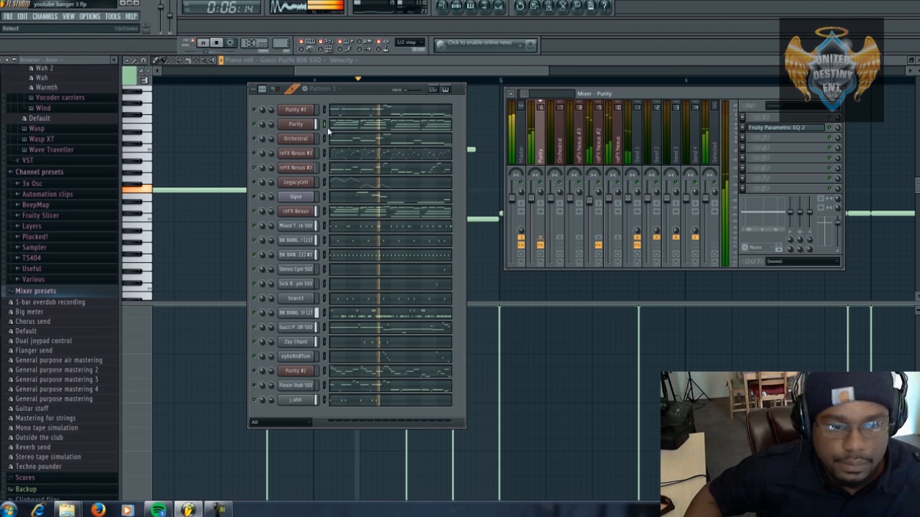
# Reopen the Purity channel, set its mixer fader to about -0.5 dB, and close the plugin and channel settings windows.
pyautogui.click(297, 125)
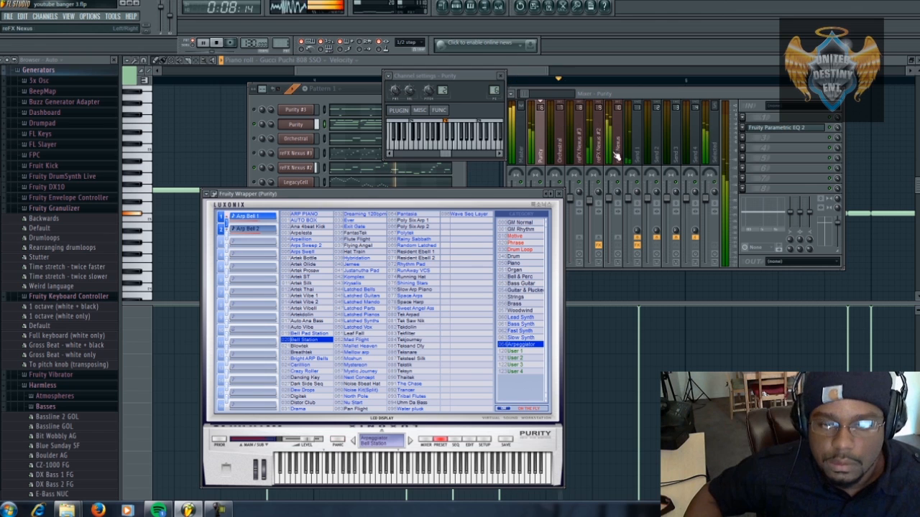
pyautogui.click(605, 93)
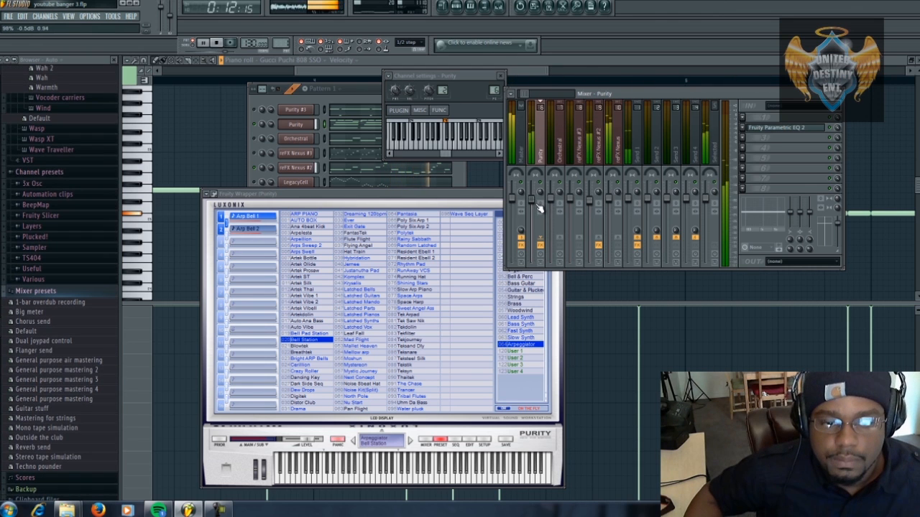
pyautogui.click(497, 195)
pyautogui.click(559, 194)
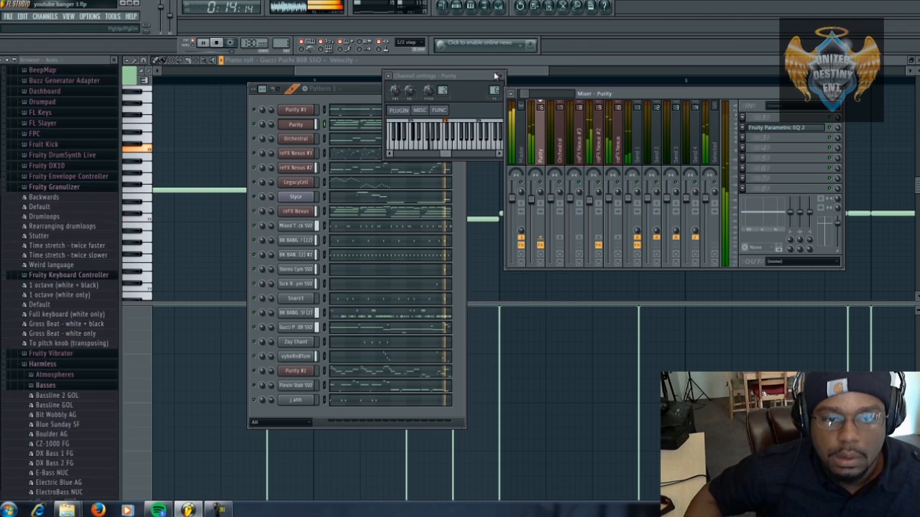
pyautogui.click(501, 76)
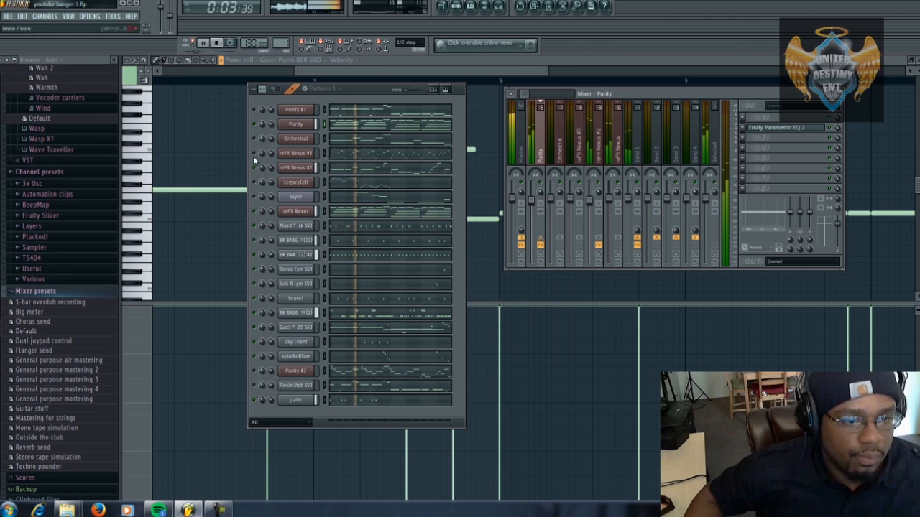
# Open the Orchestral channel, close its windows, and load S1 Imager Stereo through WaveShell-VST3 8.0 into its mixer track's second effect slot.
pyautogui.click(305, 141)
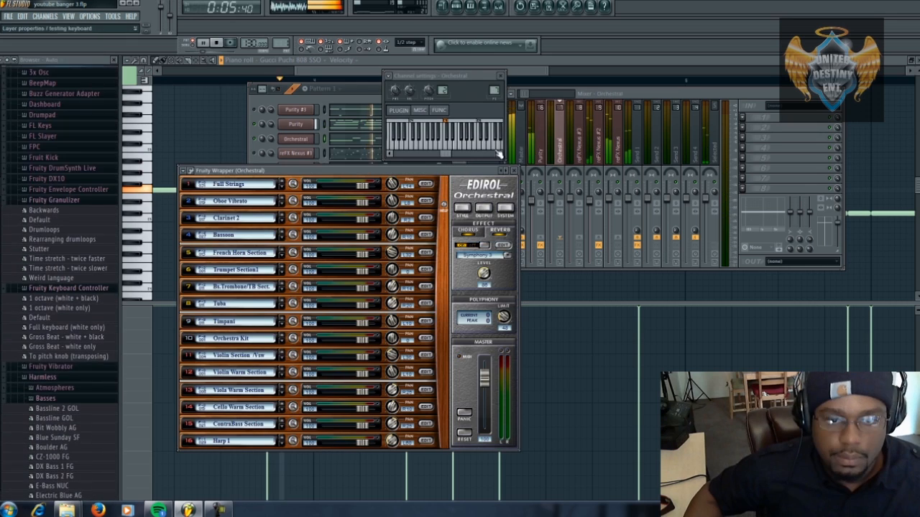
pyautogui.click(503, 77)
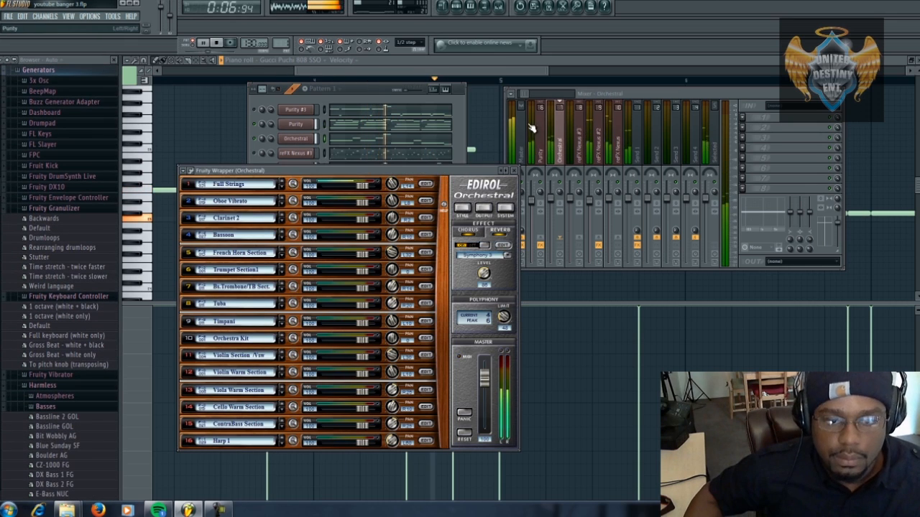
pyautogui.click(513, 171)
pyautogui.click(743, 128)
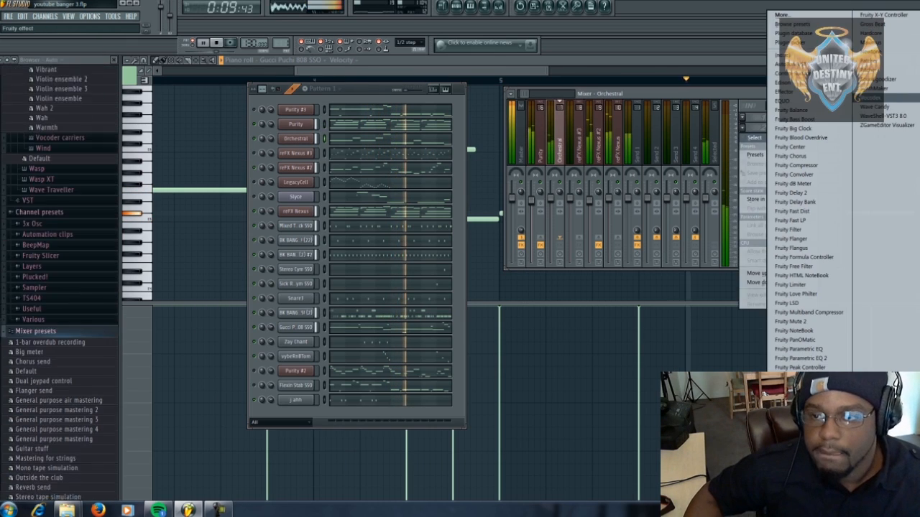
pyautogui.click(883, 424)
pyautogui.click(215, 201)
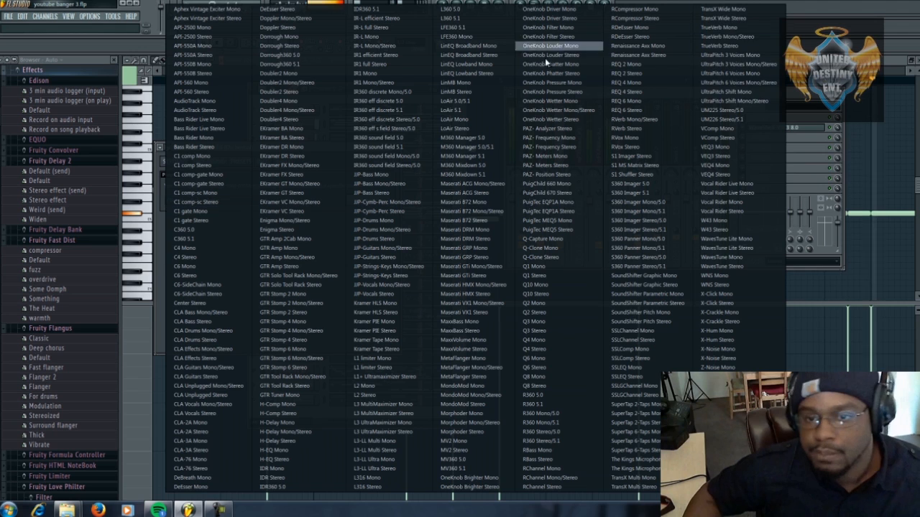
pyautogui.click(655, 156)
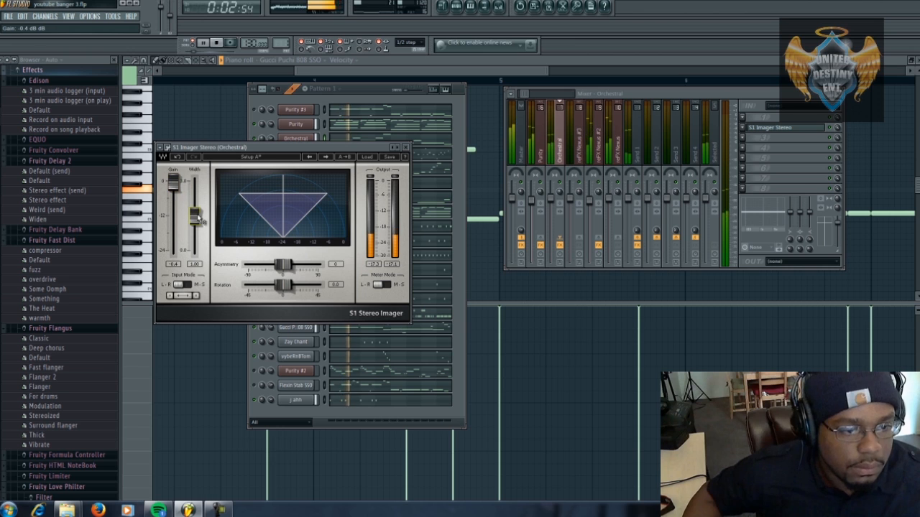
# Set the Orchestral track's S1 Imager width to 1.18, close the plugin, lower the track fader to about -0.4 dB, and save the project.
pyautogui.moveTo(201, 220); pyautogui.dragTo(198, 204)
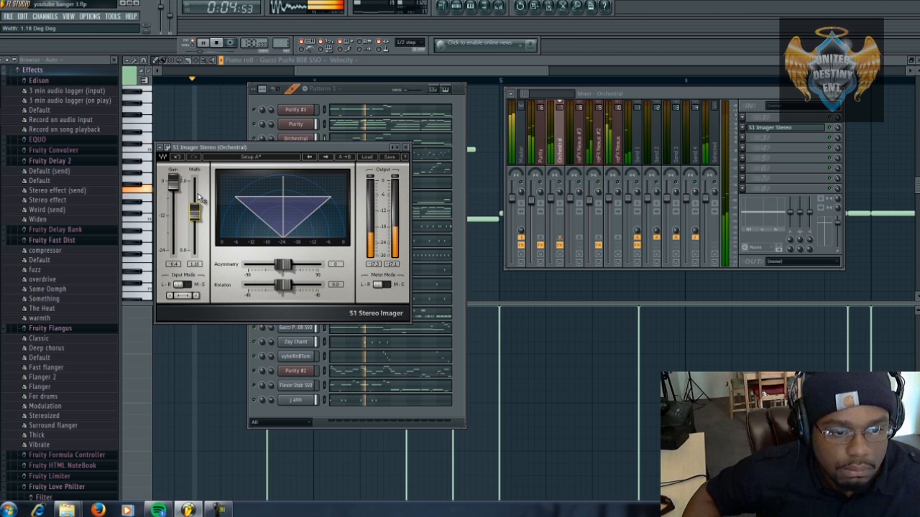
pyautogui.click(638, 232)
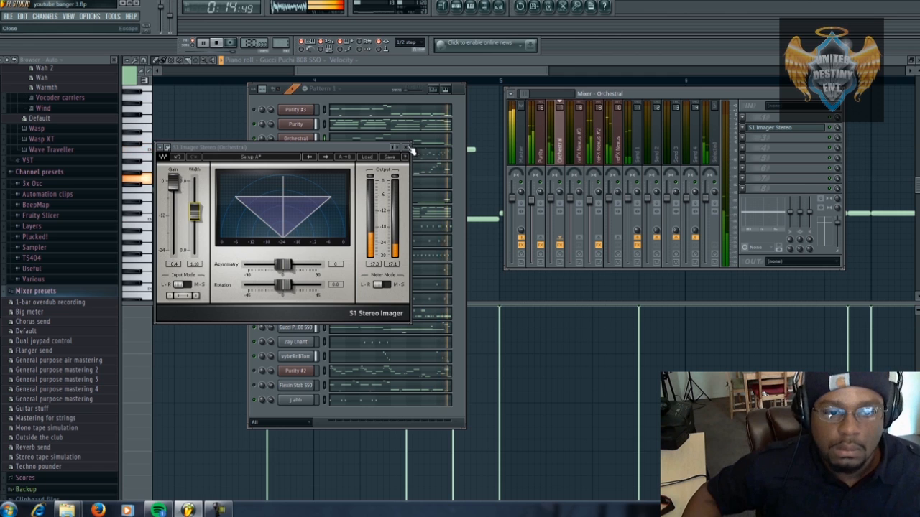
pyautogui.click(406, 147)
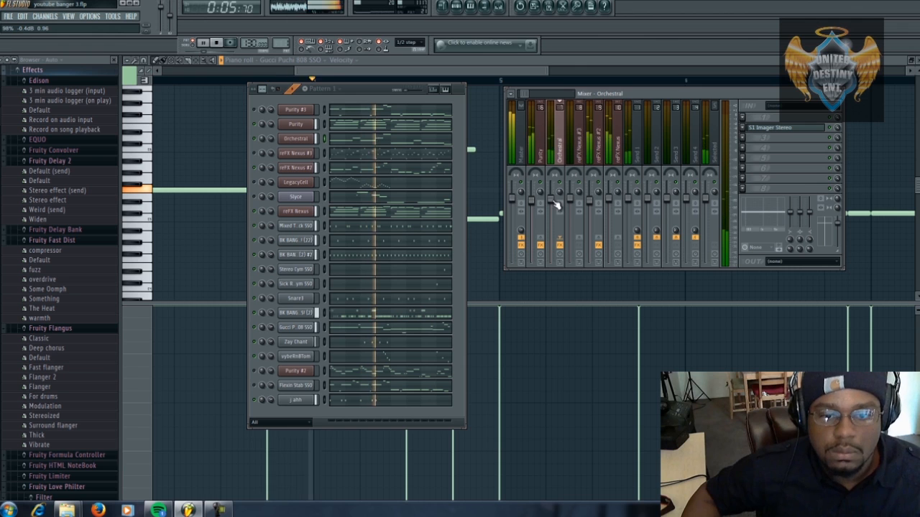
pyautogui.click(10, 17)
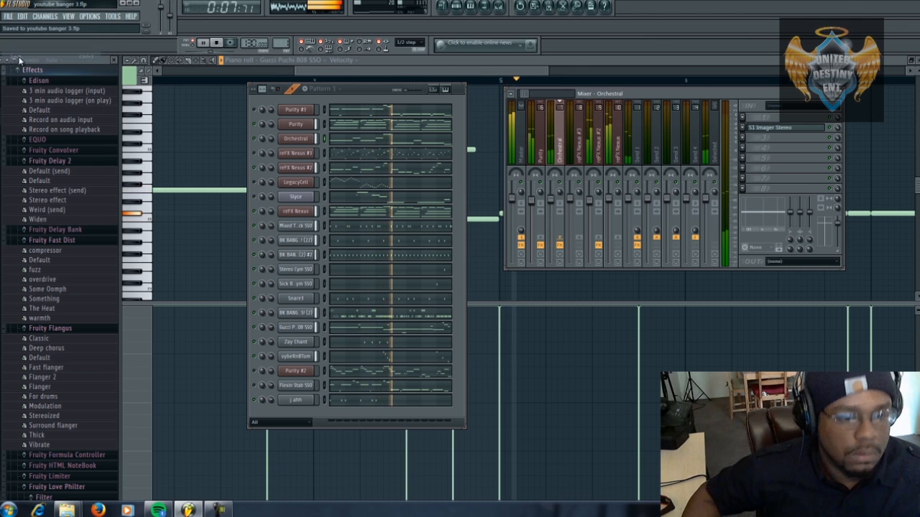
# Open the vybeRnBTom channel's piano roll, show note pan, and pan the tom notes alternately left and right.
pyautogui.rightClick(310, 357)
pyautogui.click(337, 356)
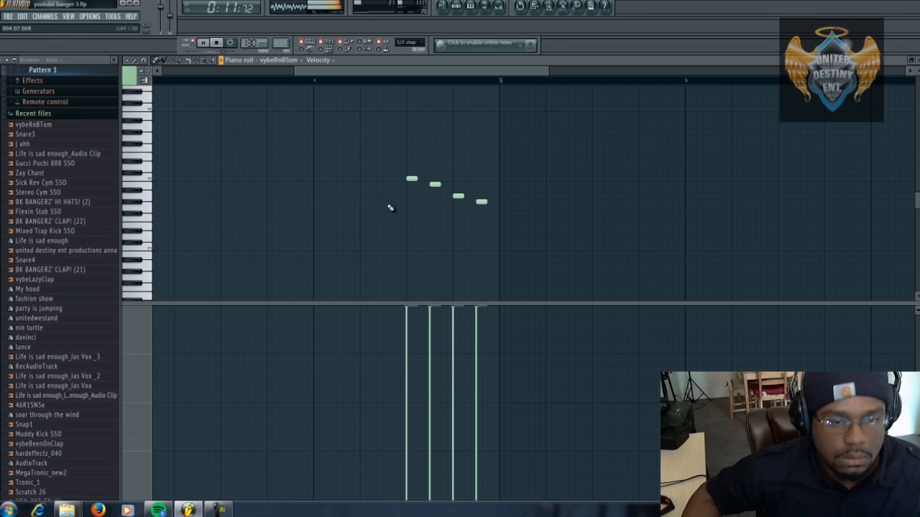
pyautogui.click(317, 60)
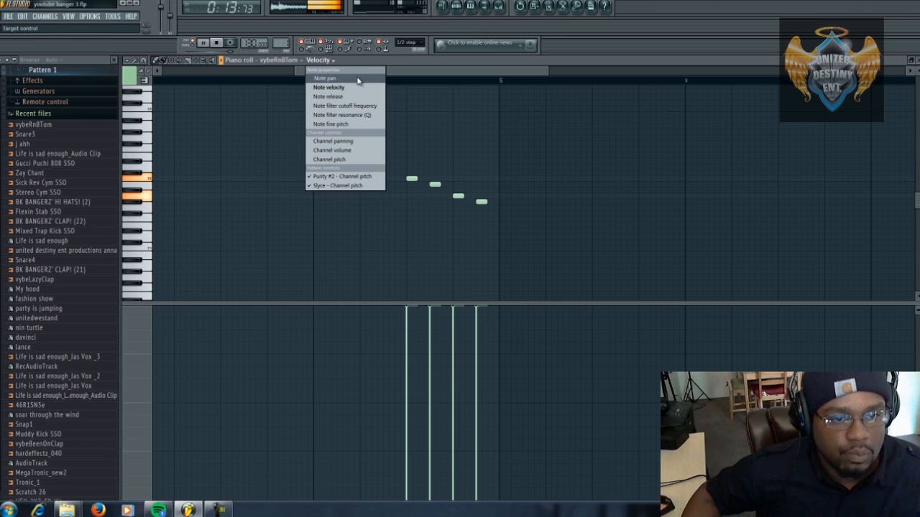
pyautogui.click(357, 79)
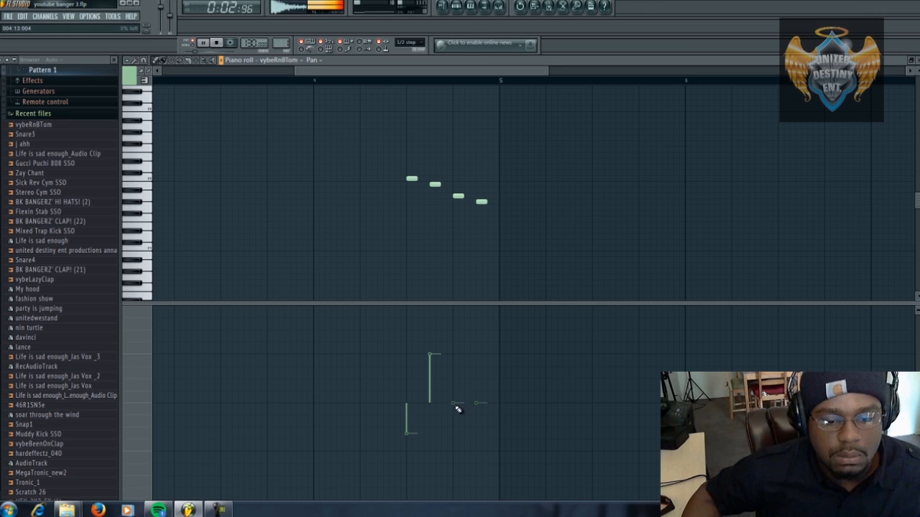
pyautogui.moveTo(480, 410); pyautogui.dragTo(484, 380)
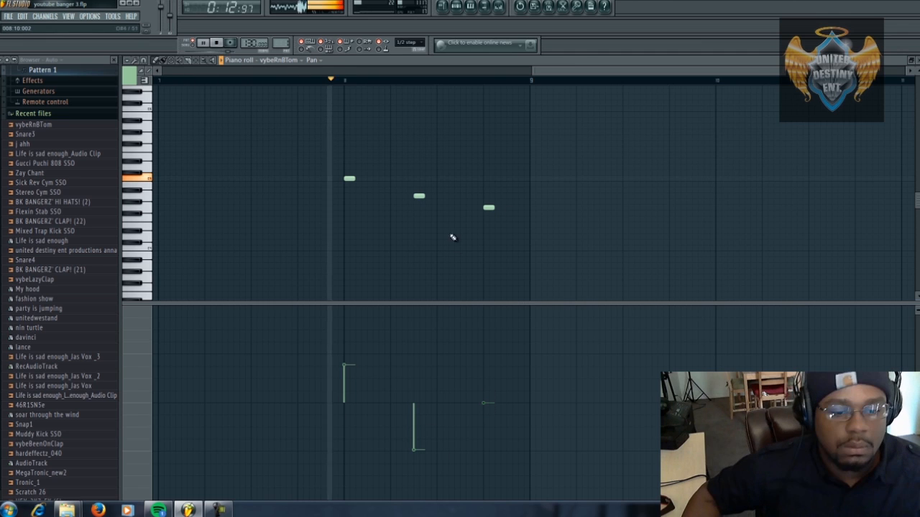
# Switch the vybeRnBTom piano roll back to note velocity, show the step sequencer, stop playback, and save the project.
pyautogui.click(316, 59)
pyautogui.click(338, 88)
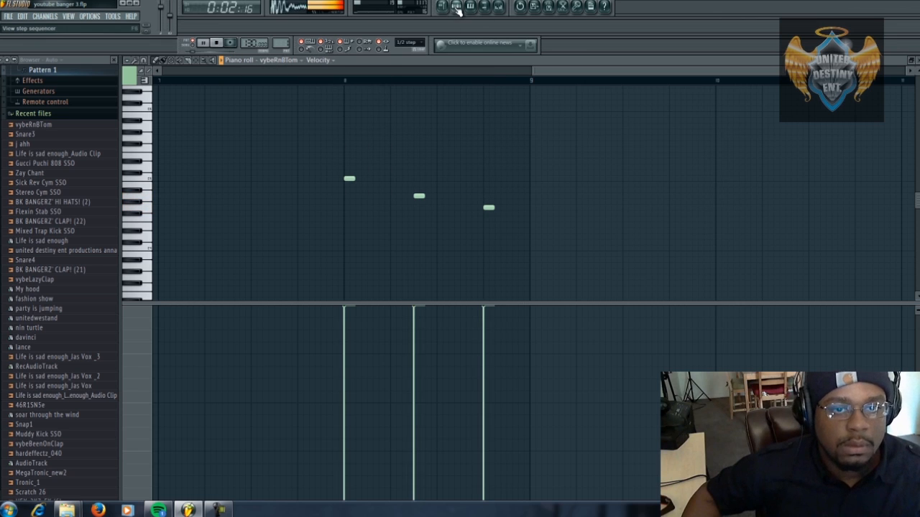
pyautogui.click(455, 7)
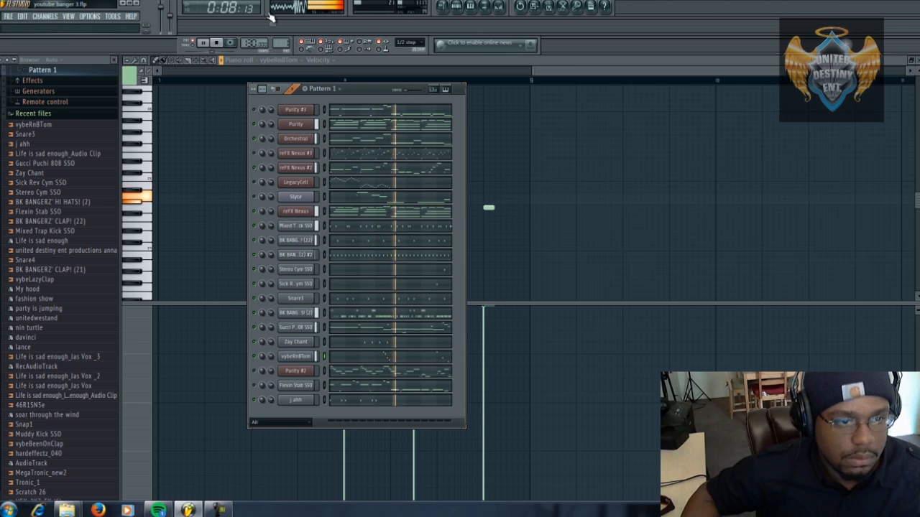
pyautogui.click(215, 42)
pyautogui.click(11, 18)
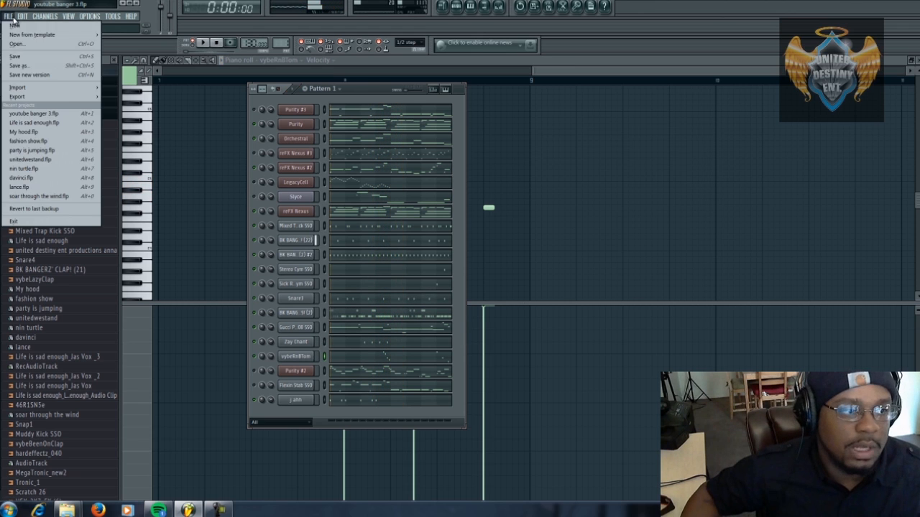
pyautogui.click(18, 57)
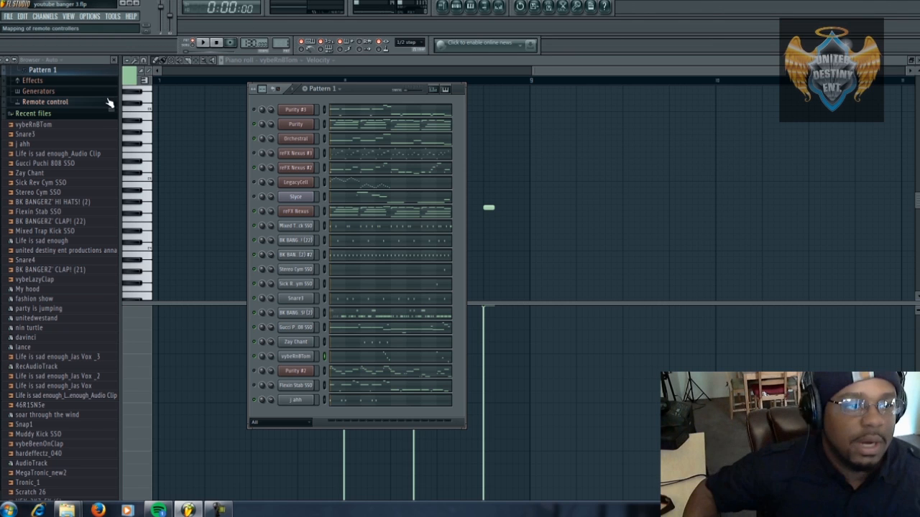
# Play the pattern, open the LegacyCell channel to see its mixer track, and stop playback.
pyautogui.click(207, 43)
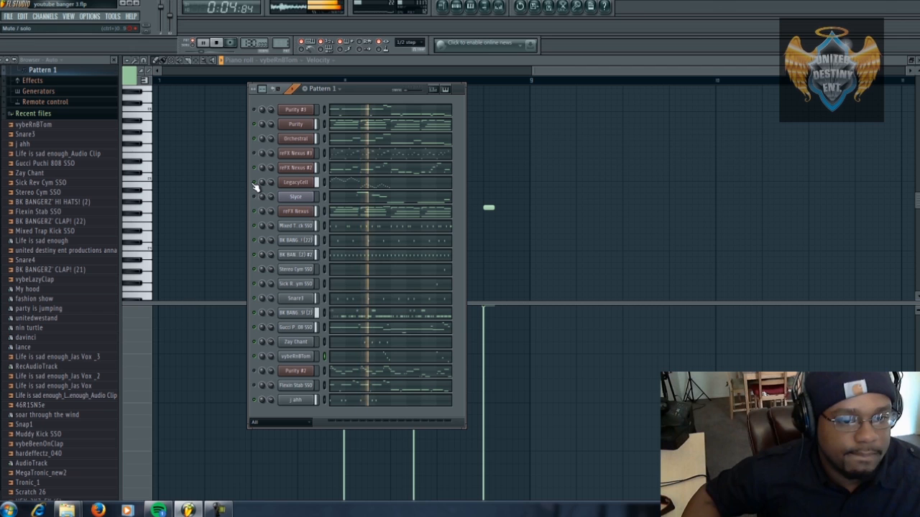
pyautogui.click(299, 184)
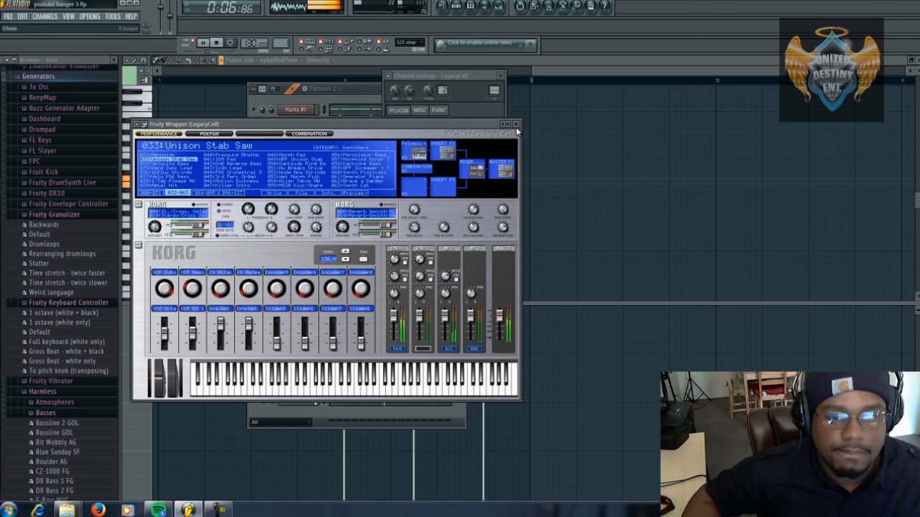
pyautogui.press('F9')
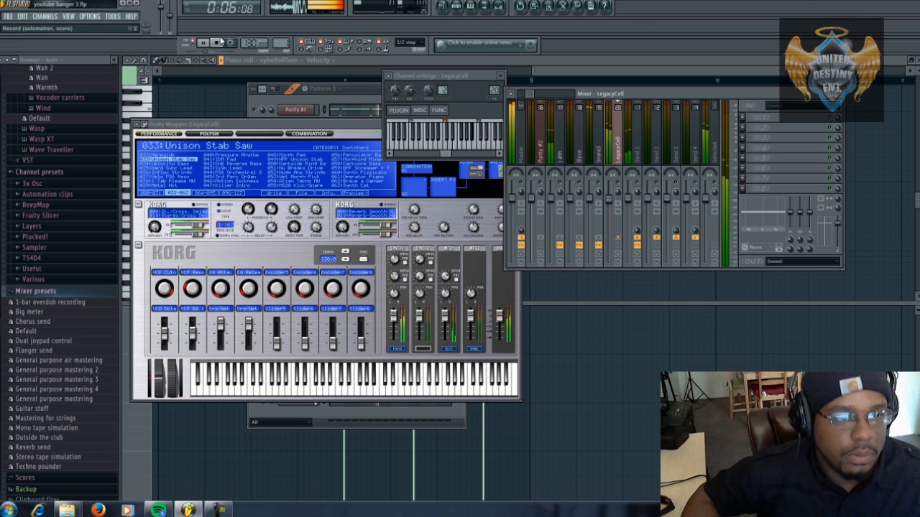
pyautogui.press('space')
# Open the Slyce channel, toggle Gross Beat on its mixer track, and audition the pattern before stopping playback.
pyautogui.click(283, 104)
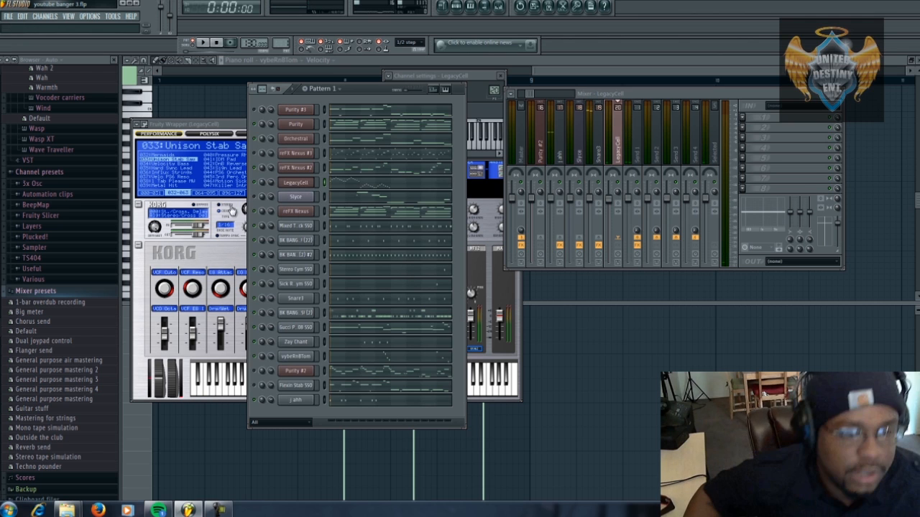
pyautogui.click(293, 198)
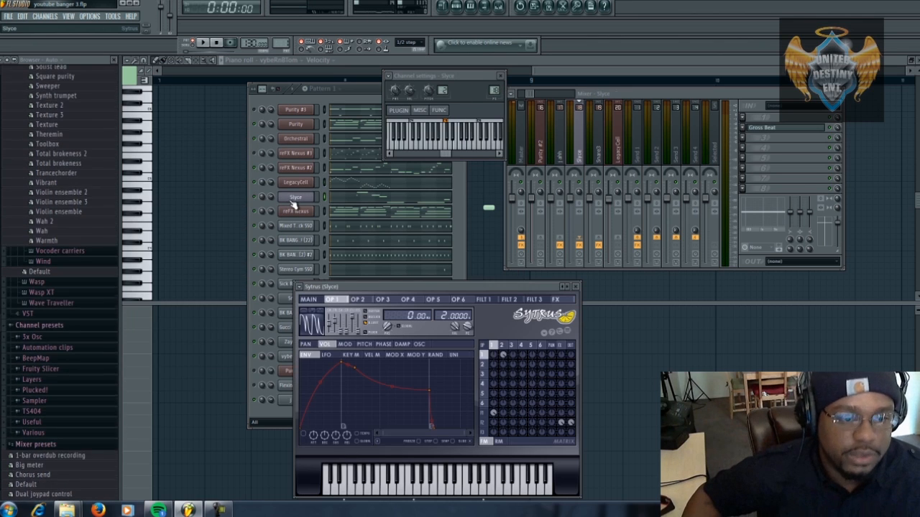
pyautogui.click(830, 132)
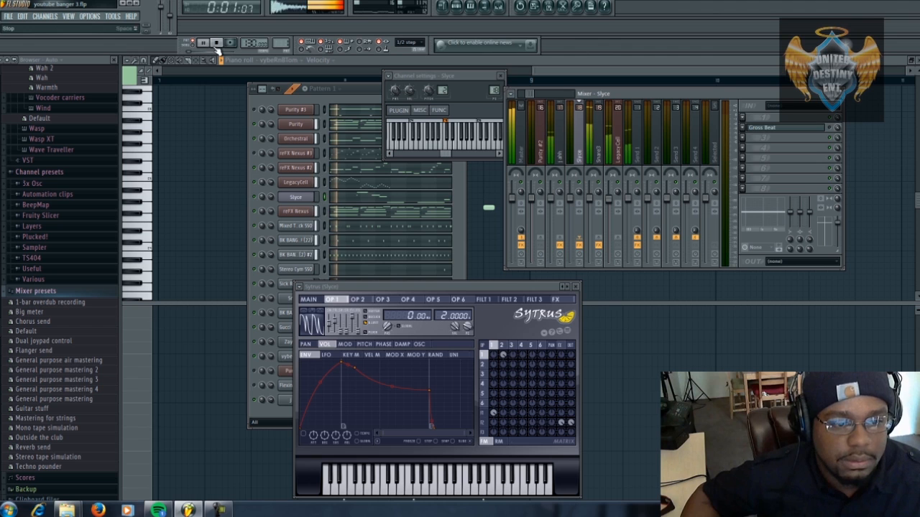
pyautogui.click(258, 184)
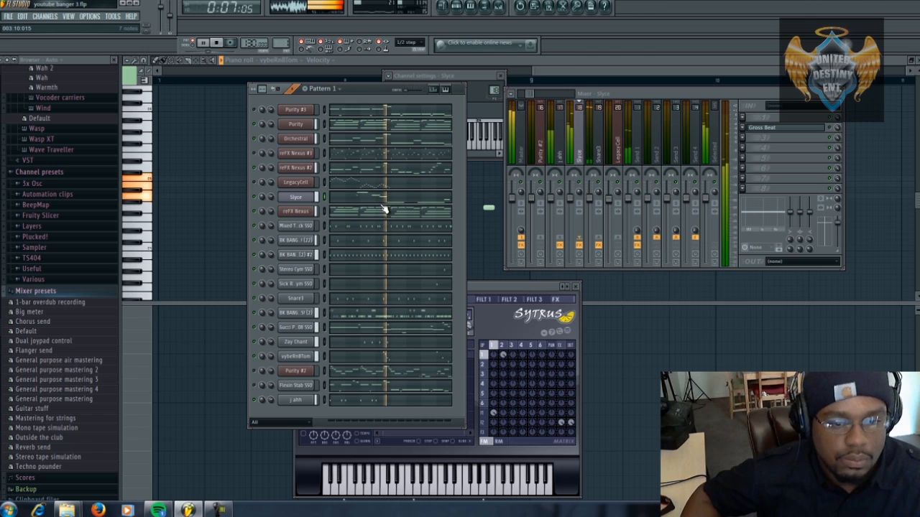
pyautogui.click(222, 43)
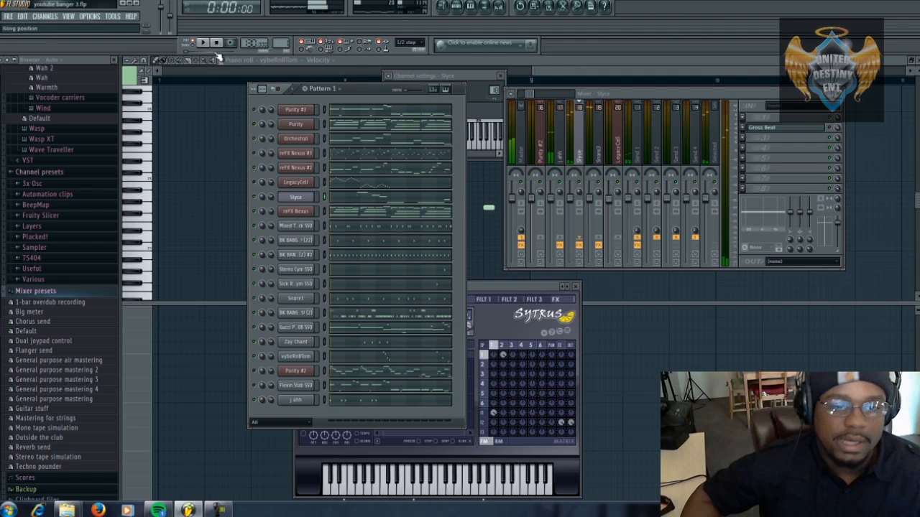
# Show the 1 Beat Gate volume preset in the Slyce track's Gross Beat, close the plugin, and toggle the effect.
pyautogui.click(13, 15)
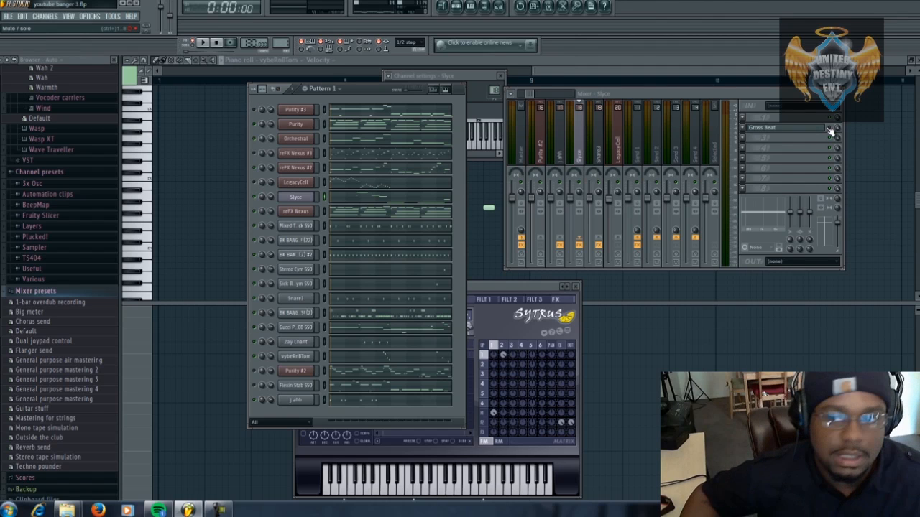
pyautogui.click(801, 130)
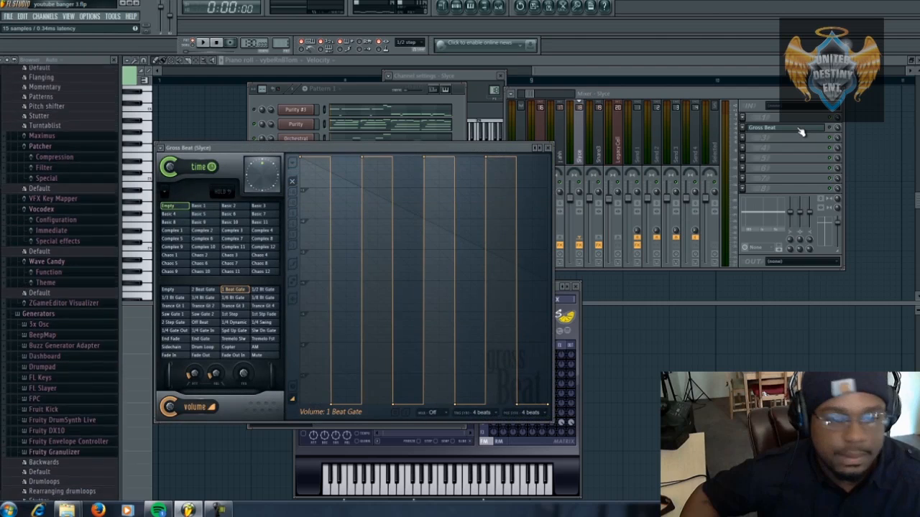
pyautogui.click(237, 290)
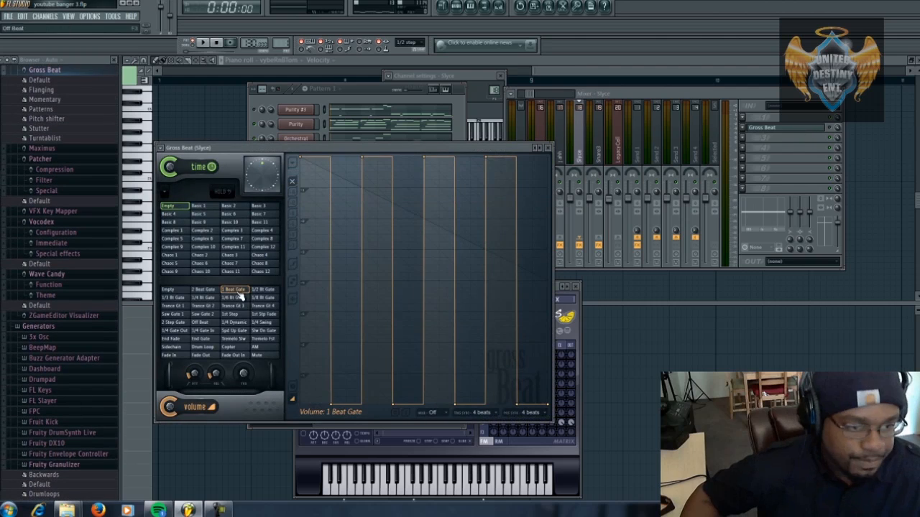
pyautogui.click(548, 149)
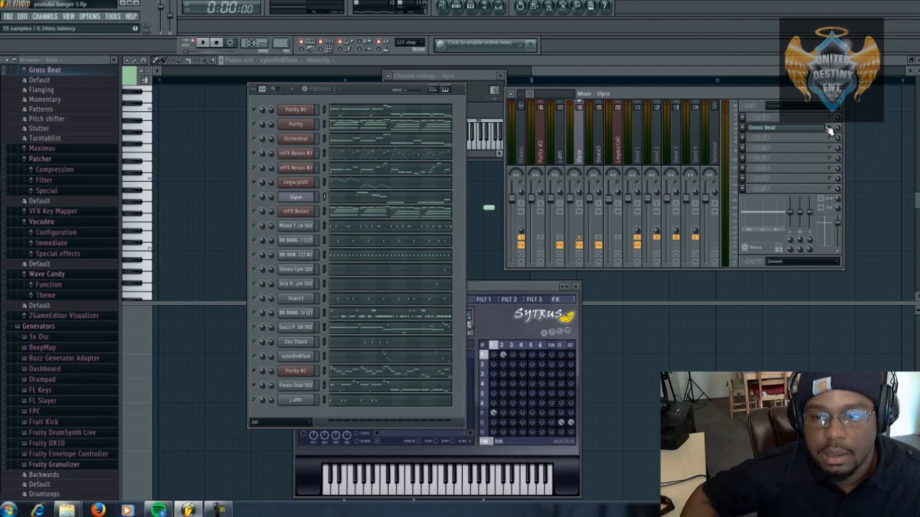
pyautogui.click(830, 129)
pyautogui.click(830, 128)
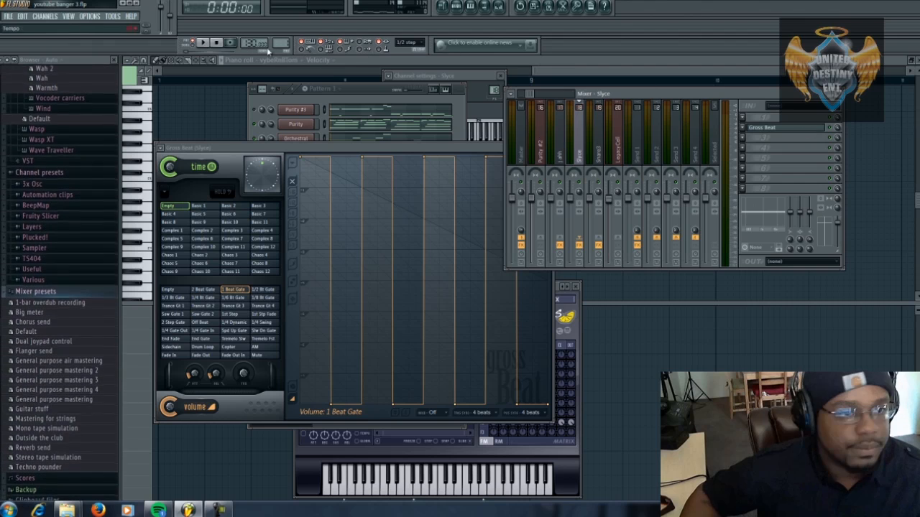
# Play the pattern, reopen the Slyce channel, lower its mixer fader to about -1.1 dB, and save the project.
pyautogui.click(204, 43)
pyautogui.click(328, 99)
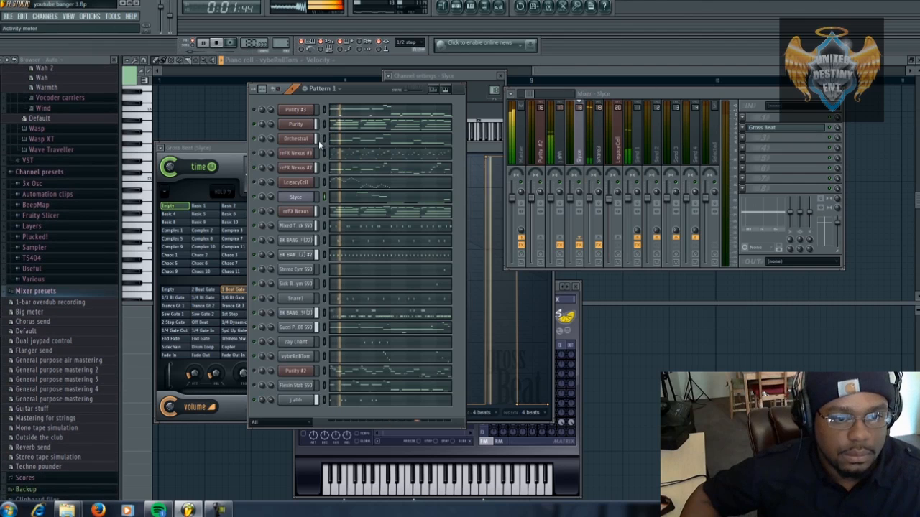
pyautogui.click(311, 199)
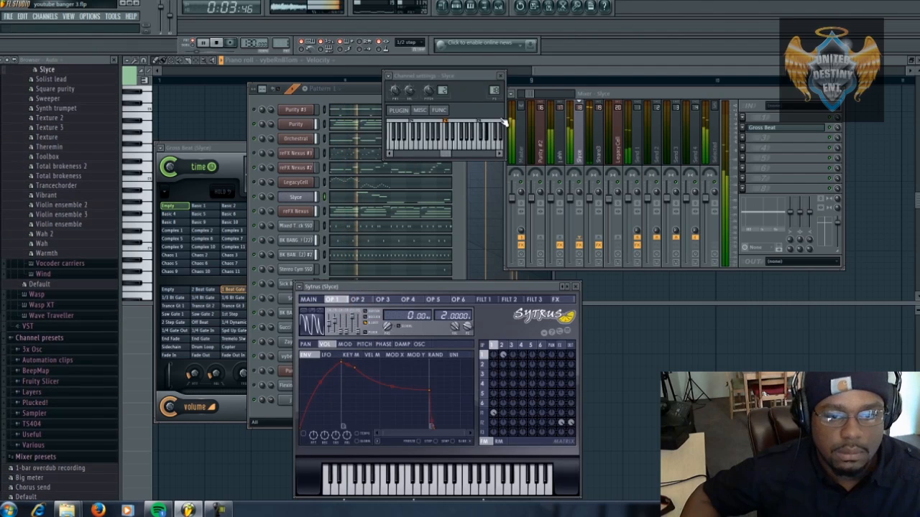
pyautogui.click(501, 11)
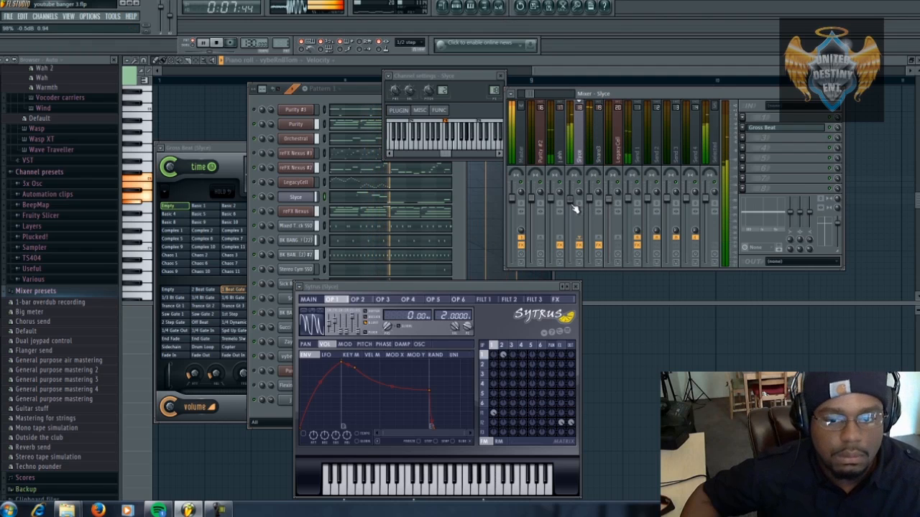
pyautogui.moveTo(572, 205); pyautogui.dragTo(572, 203)
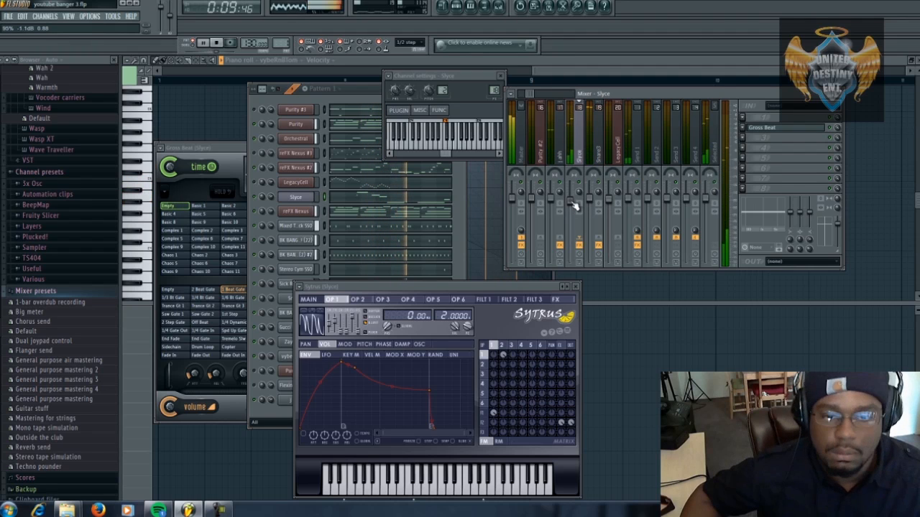
pyautogui.click(8, 16)
pyautogui.click(24, 56)
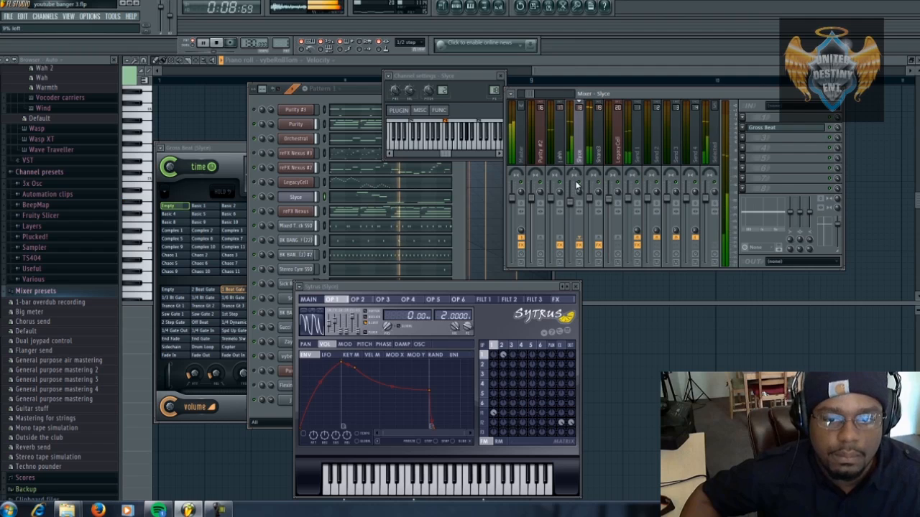
# Pan the Slyce mixer track 16% left and save the project.
pyautogui.moveTo(576, 186); pyautogui.dragTo(576, 187)
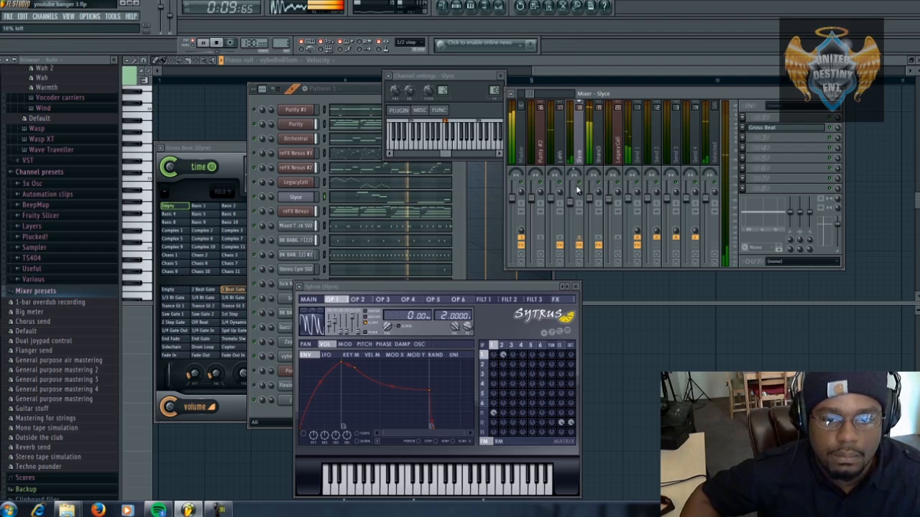
pyautogui.click(8, 16)
pyautogui.click(17, 58)
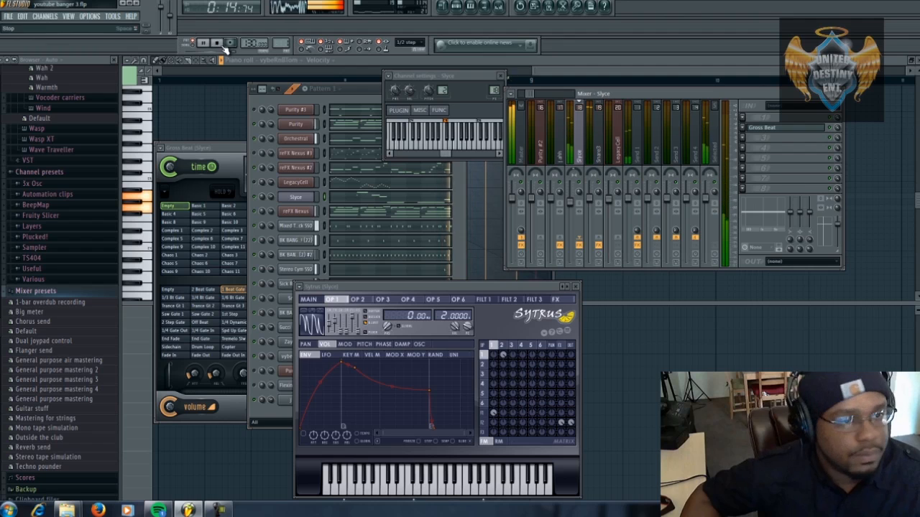
# Stop playback, close the Slyce channel's Sytrus window, and save the project.
pyautogui.click(221, 43)
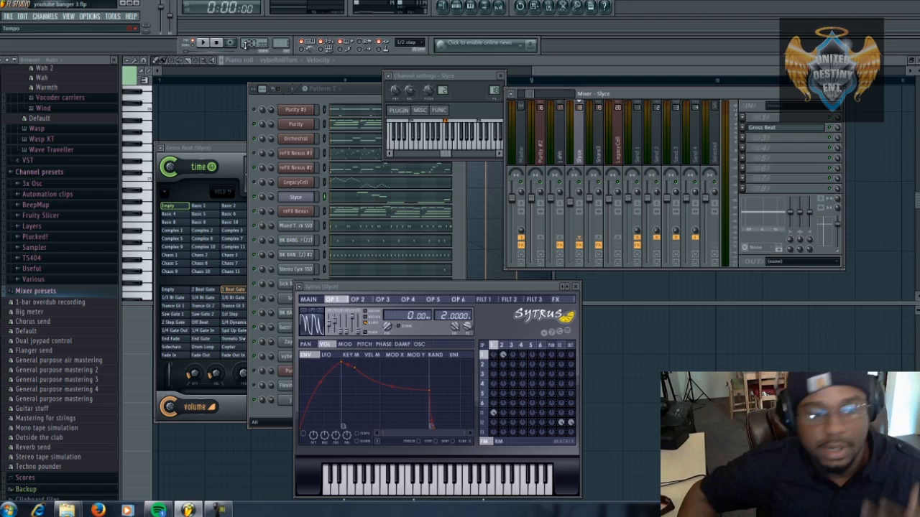
pyautogui.click(574, 287)
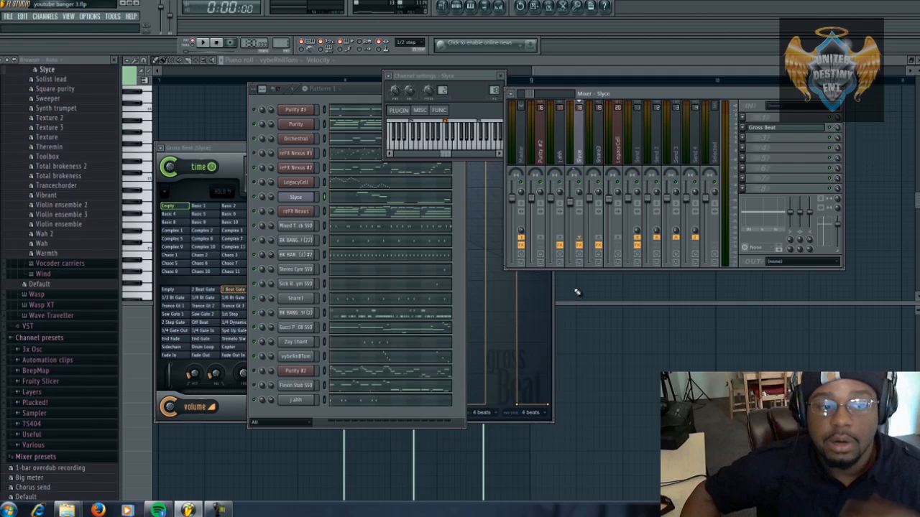
pyautogui.click(8, 17)
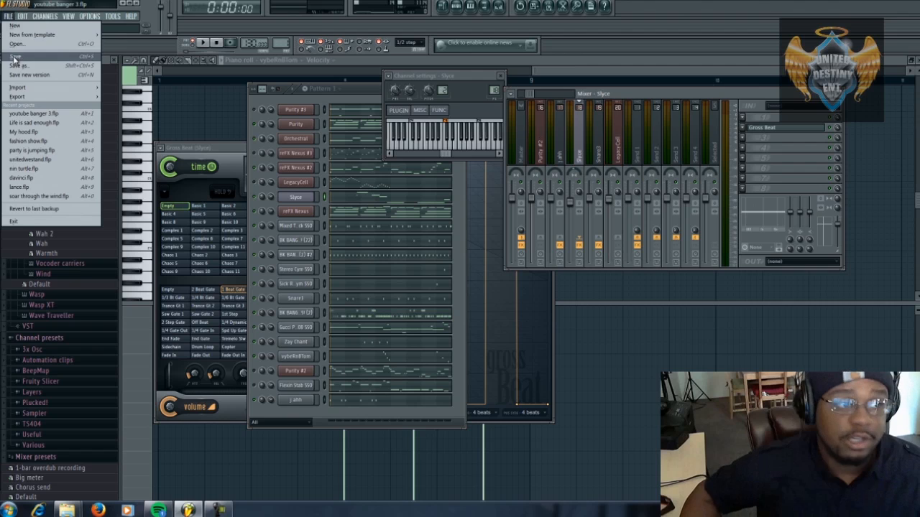
pyautogui.click(16, 58)
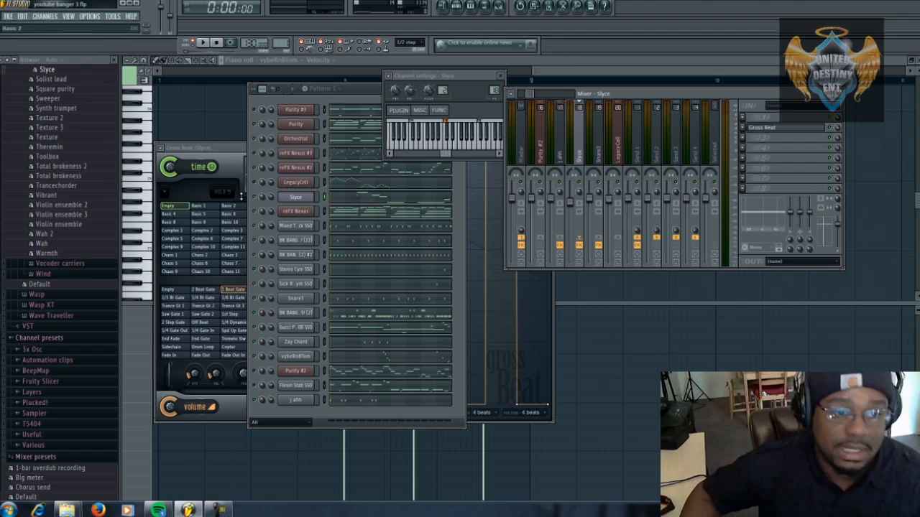
# Play the pattern, reopen the Slyce channel, and lower its mixer fader to about -1.7 dB.
pyautogui.click(202, 44)
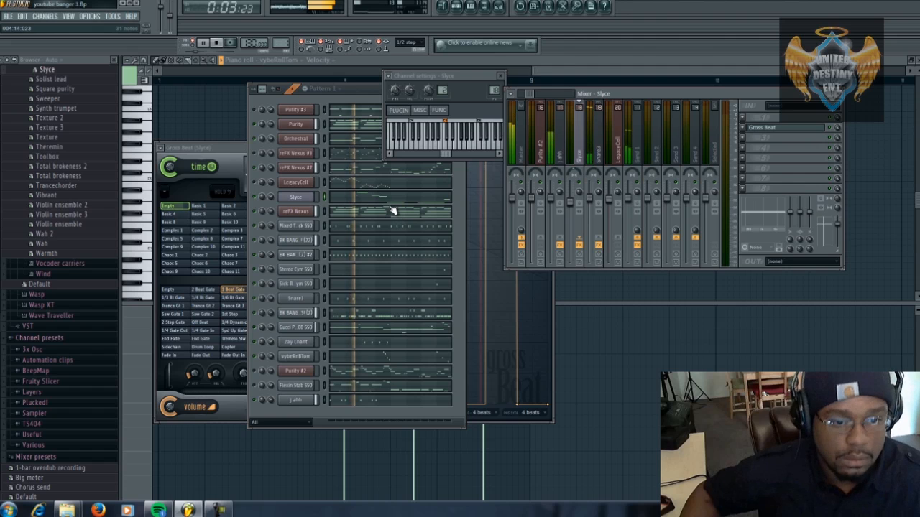
pyautogui.click(302, 198)
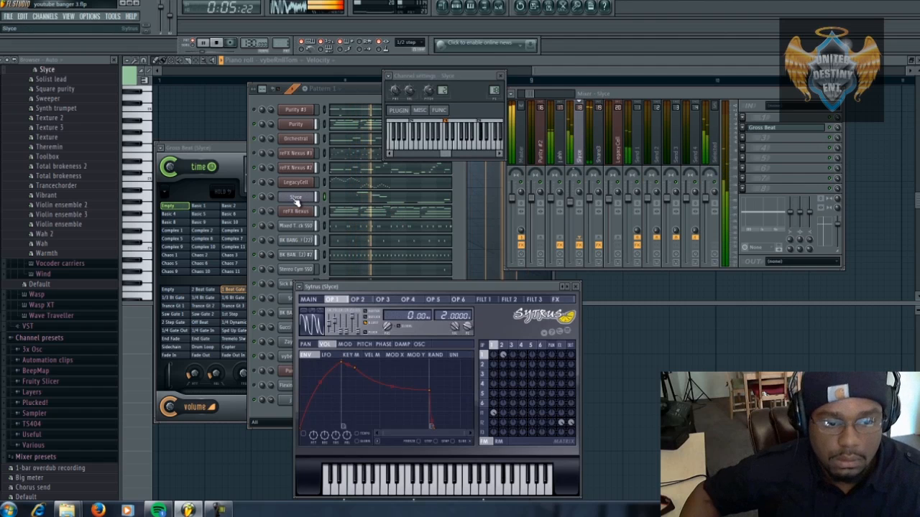
pyautogui.click(573, 204)
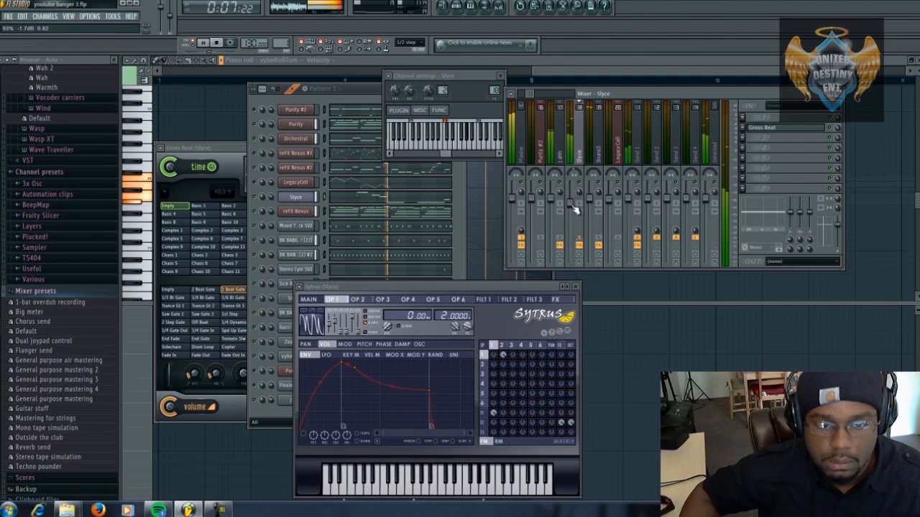
# Open the reFX Nexus #3 channel, close its channel settings and plugin windows, and save the project.
pyautogui.click(250, 153)
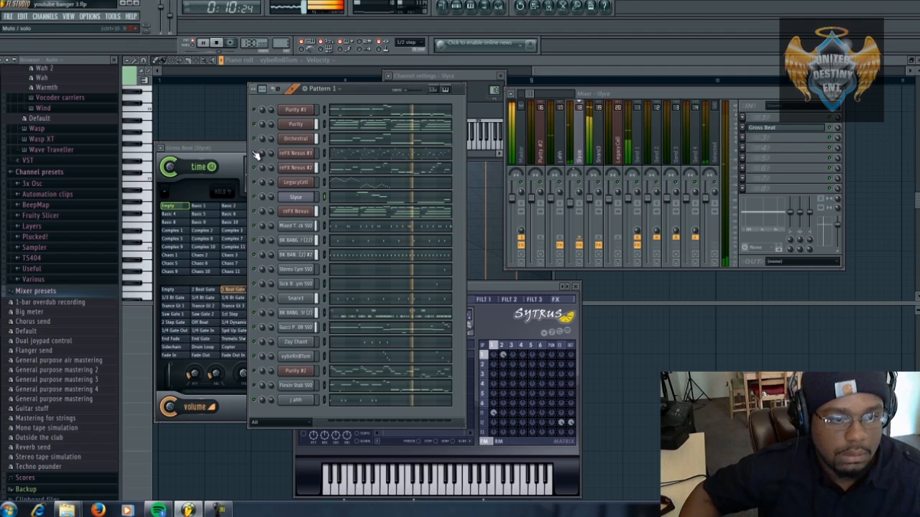
pyautogui.click(295, 155)
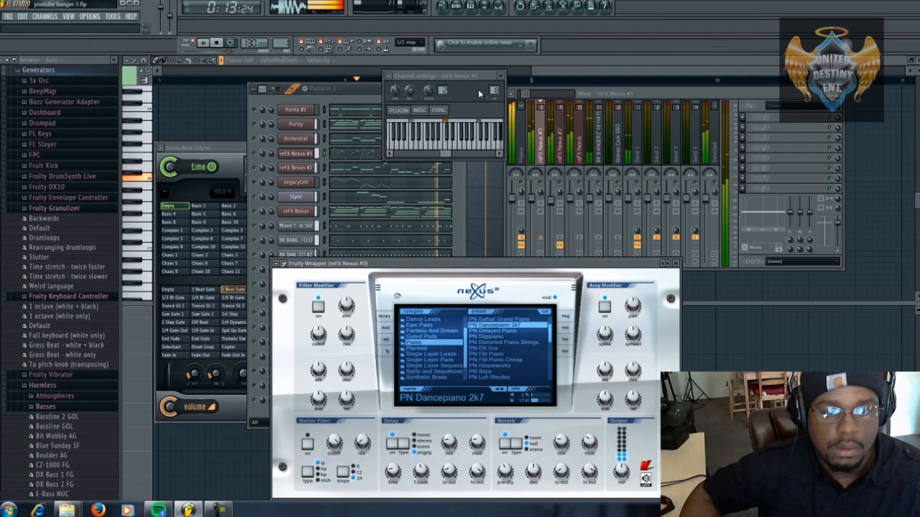
pyautogui.click(503, 76)
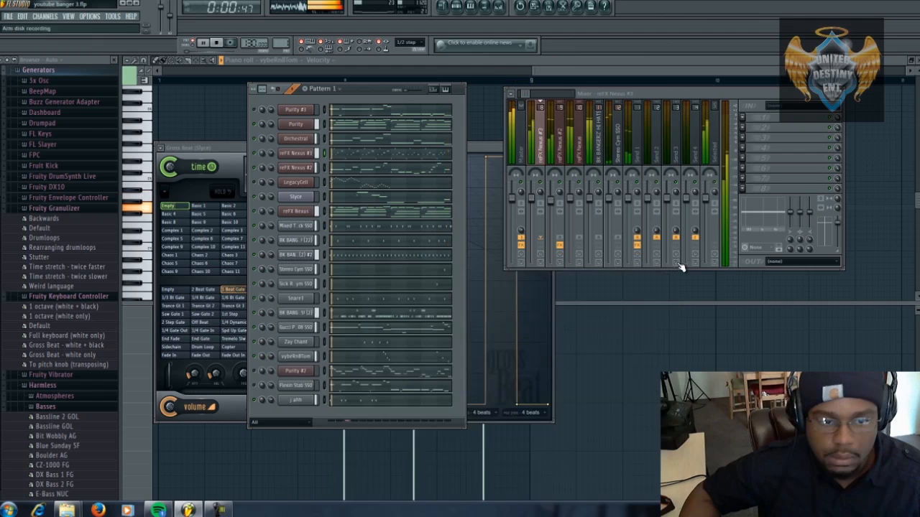
pyautogui.click(676, 264)
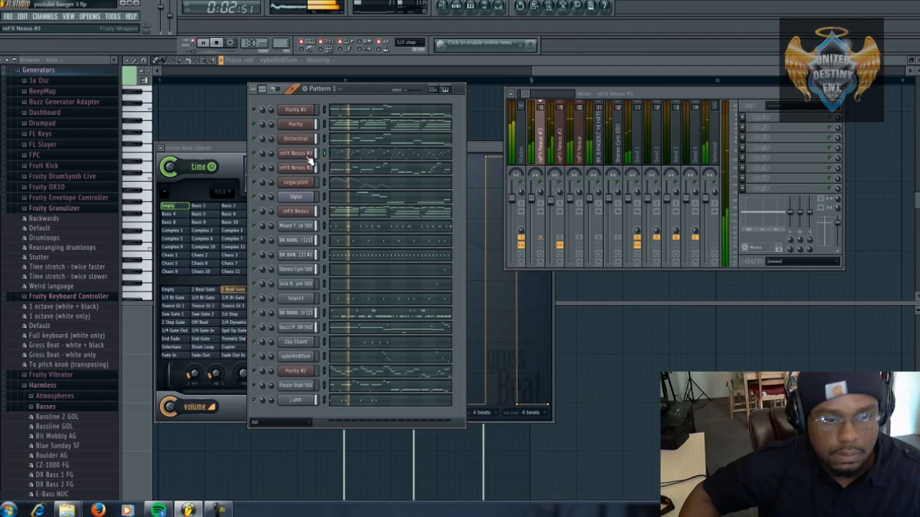
pyautogui.click(8, 16)
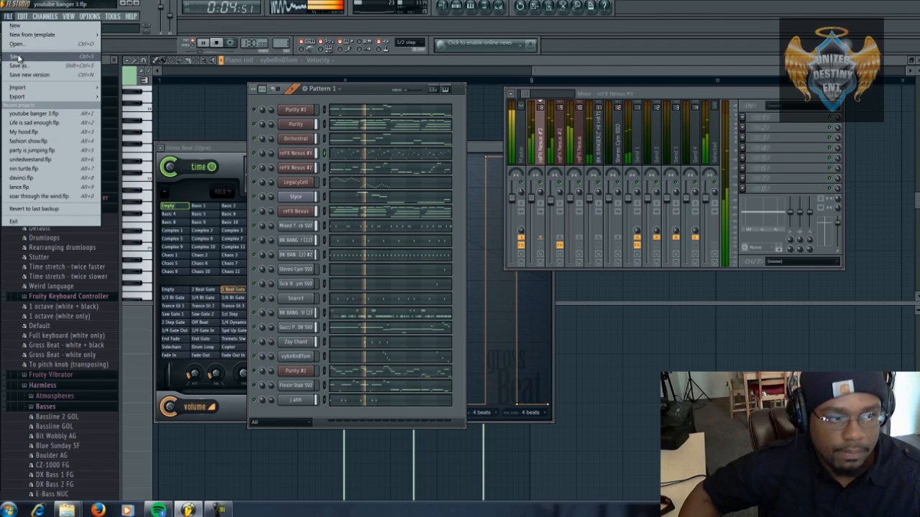
pyautogui.click(15, 58)
# Open the reFX Nexus #3 channel, add Fruity Parametric EQ 2 to its mixer track, and slightly boost band 4 at 632 Hz.
pyautogui.click(301, 153)
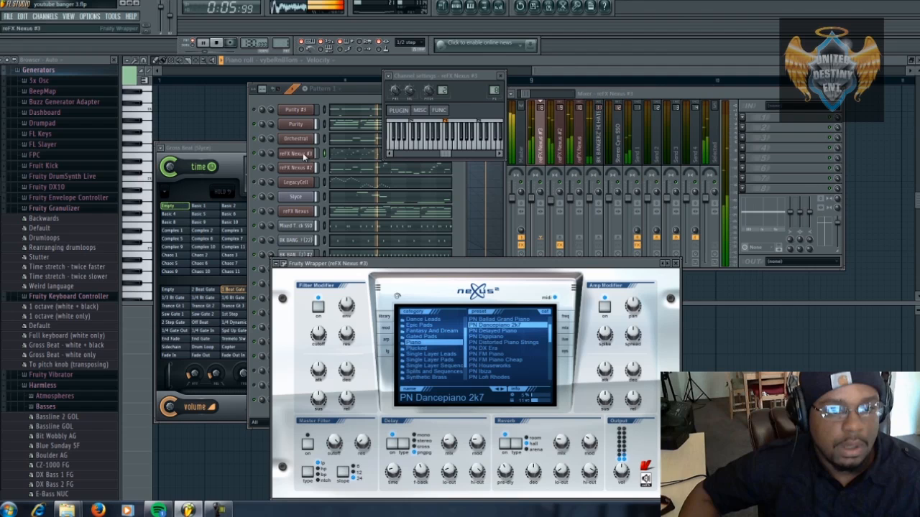
pyautogui.click(218, 44)
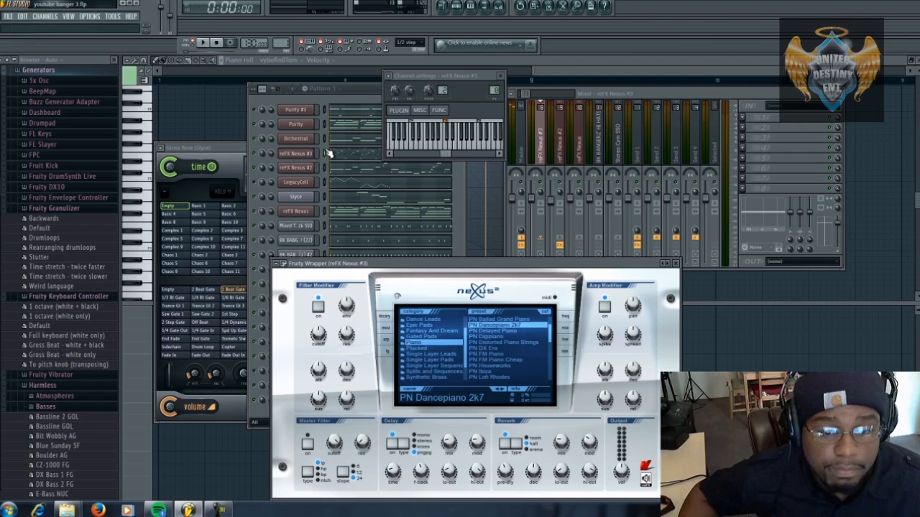
pyautogui.click(202, 44)
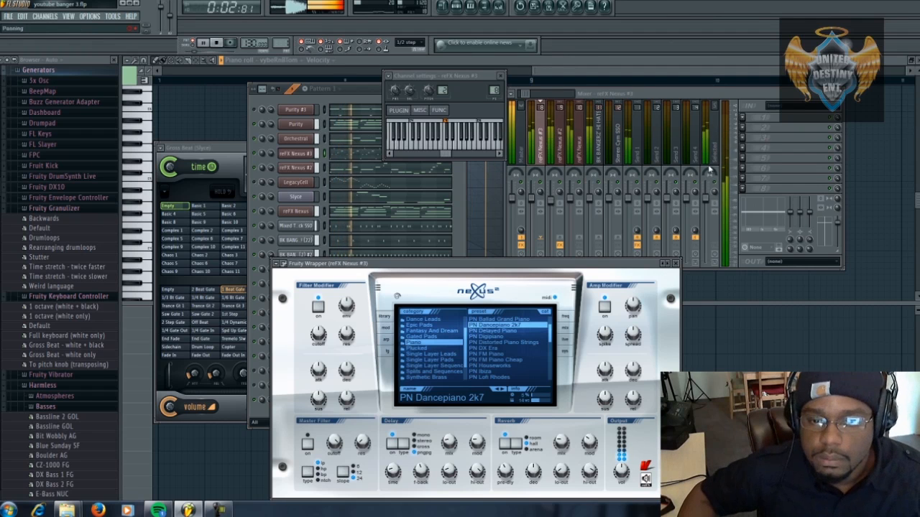
pyautogui.click(742, 128)
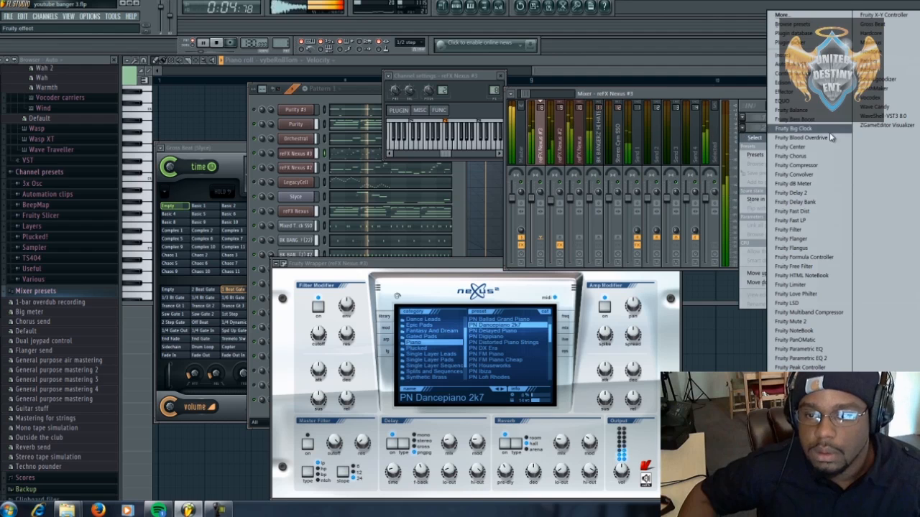
pyautogui.click(800, 358)
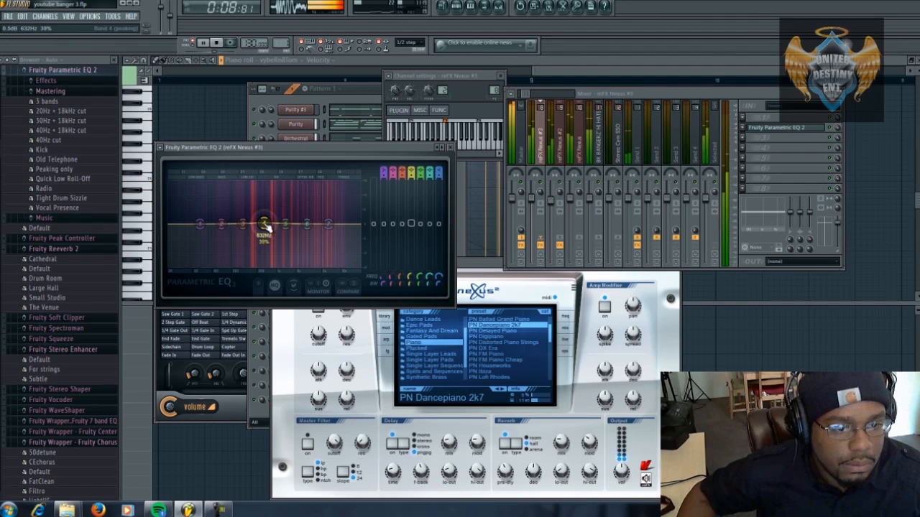
pyautogui.moveTo(264, 225); pyautogui.dragTo(265, 222)
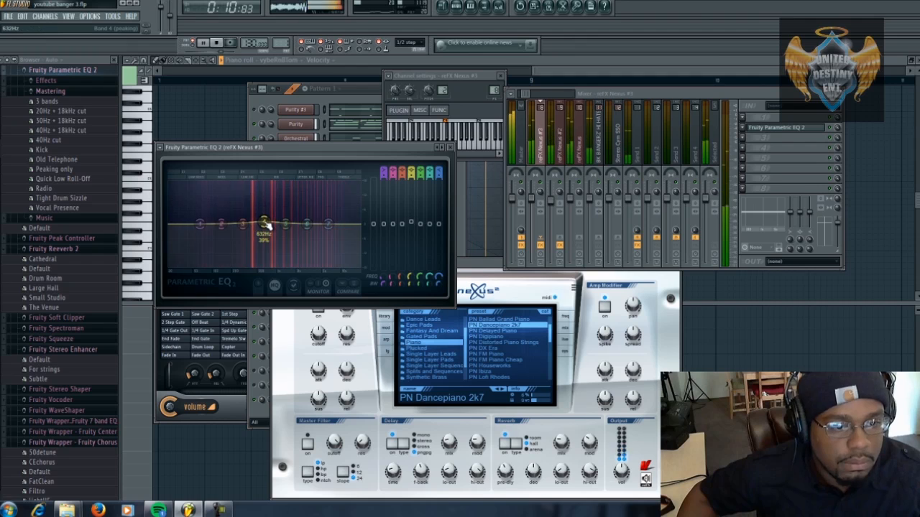
# Adjust the reFX Nexus #3 track's send level to Send 1 and close its EQ, channel settings and Nexus windows.
pyautogui.click(220, 43)
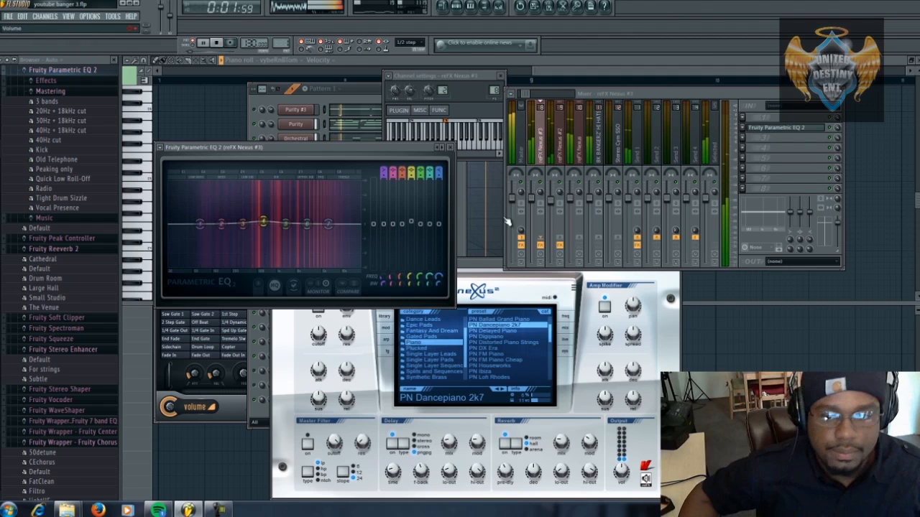
pyautogui.click(637, 235)
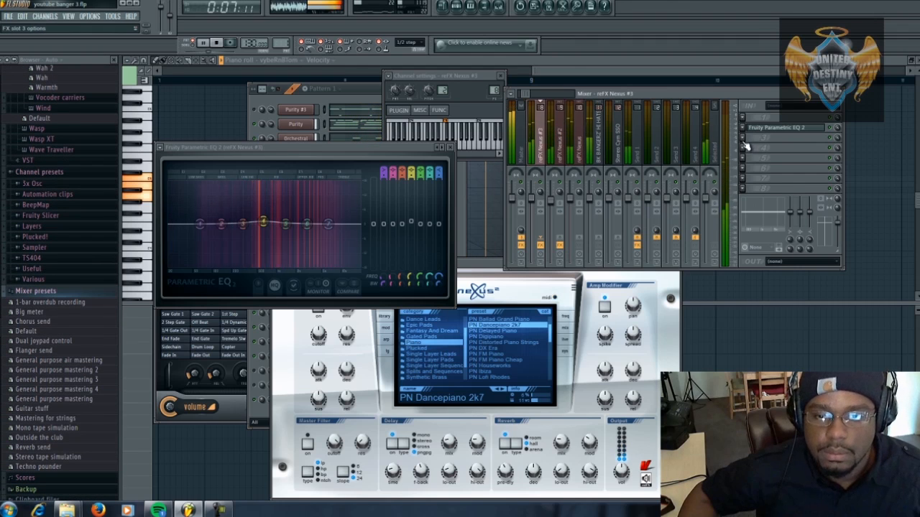
pyautogui.click(451, 148)
pyautogui.click(501, 76)
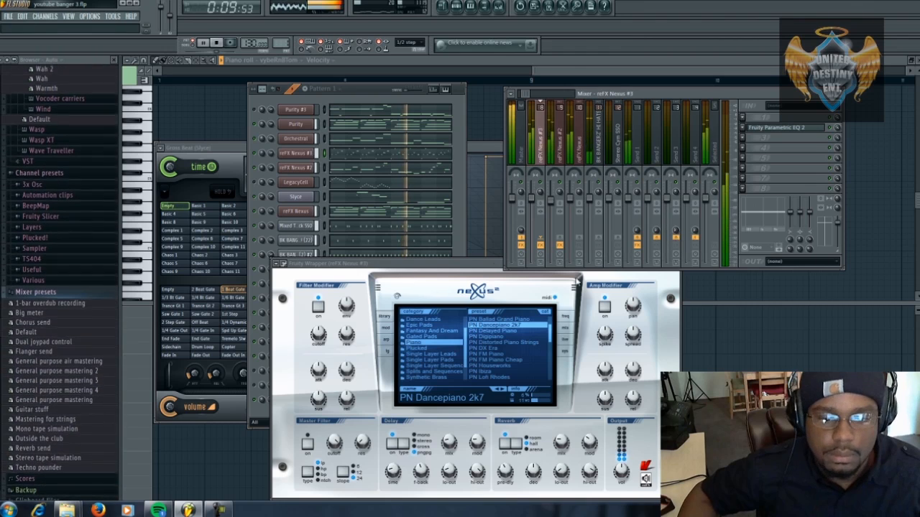
pyautogui.moveTo(674, 268); pyautogui.dragTo(552, 278)
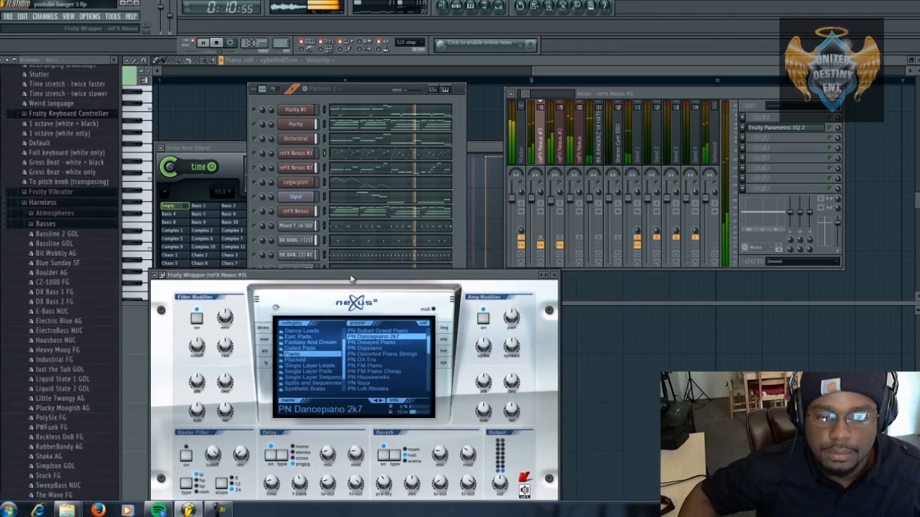
pyautogui.click(549, 276)
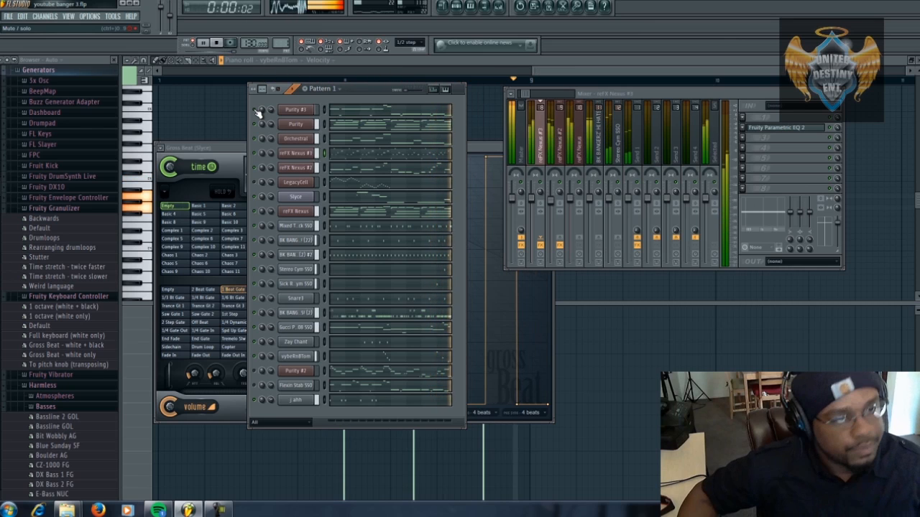
# Restart the pattern, open the Purity #2 channel, close its plugin window, and slightly raise its mixer track's level to Send 1.
pyautogui.click(216, 43)
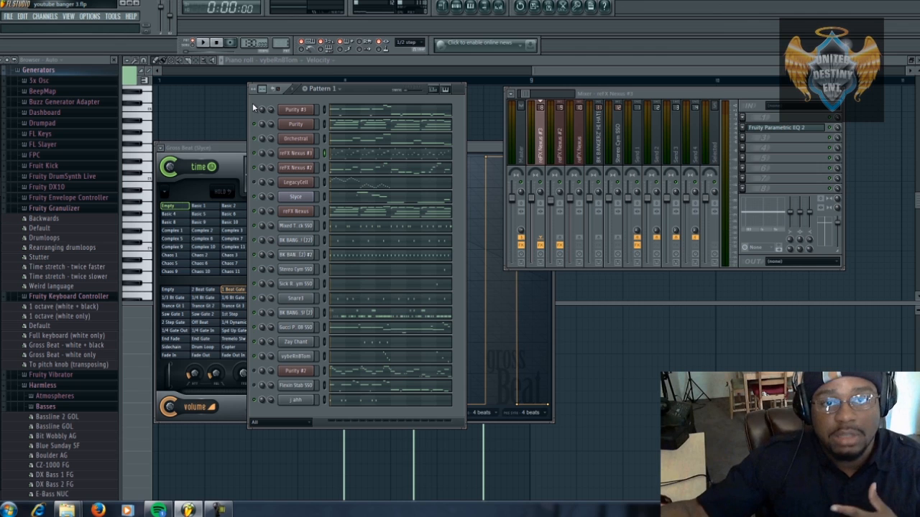
pyautogui.click(203, 43)
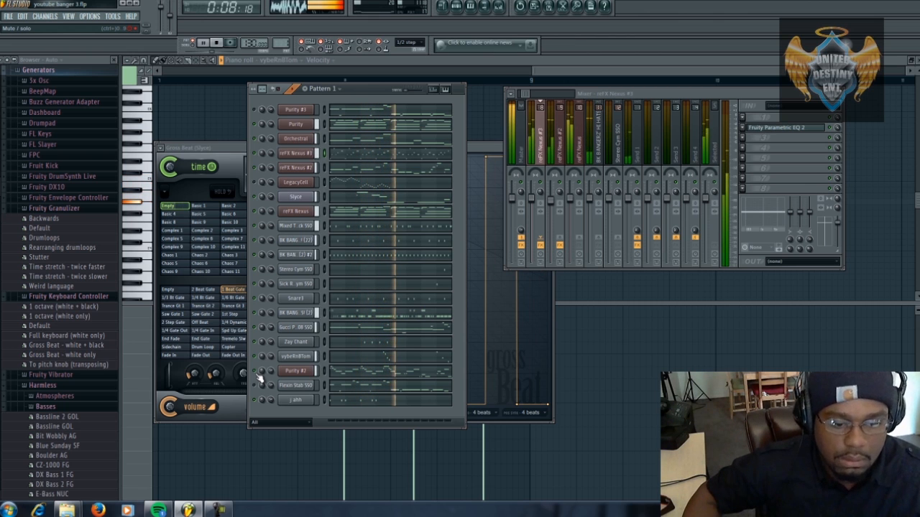
pyautogui.click(296, 372)
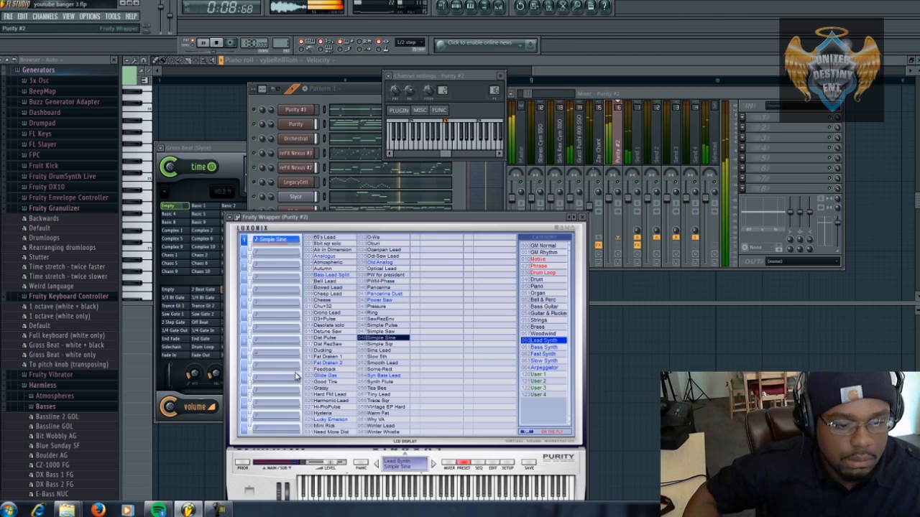
pyautogui.click(583, 218)
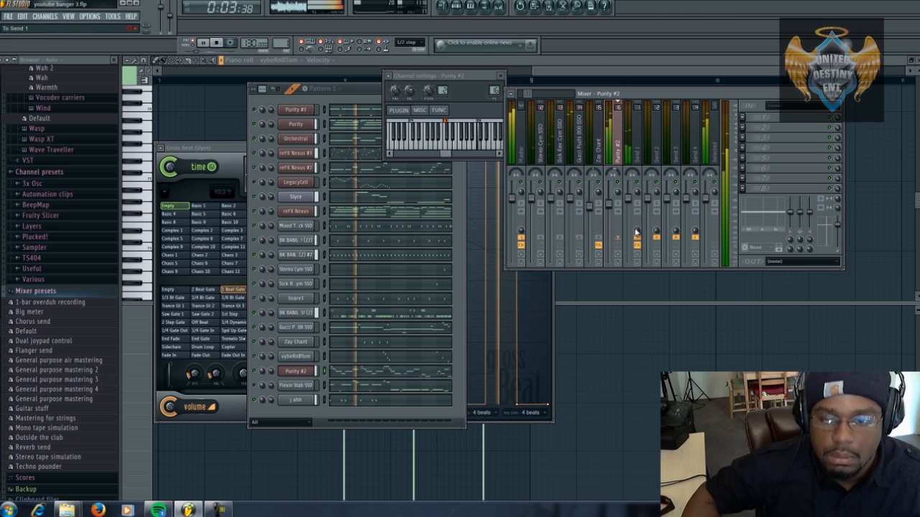
pyautogui.moveTo(636, 234); pyautogui.dragTo(636, 231)
# Open the Flexin Stab SSO channel and load the Waves CLA-2A Stereo compressor on Insert 4 with analog off.
pyautogui.click(255, 388)
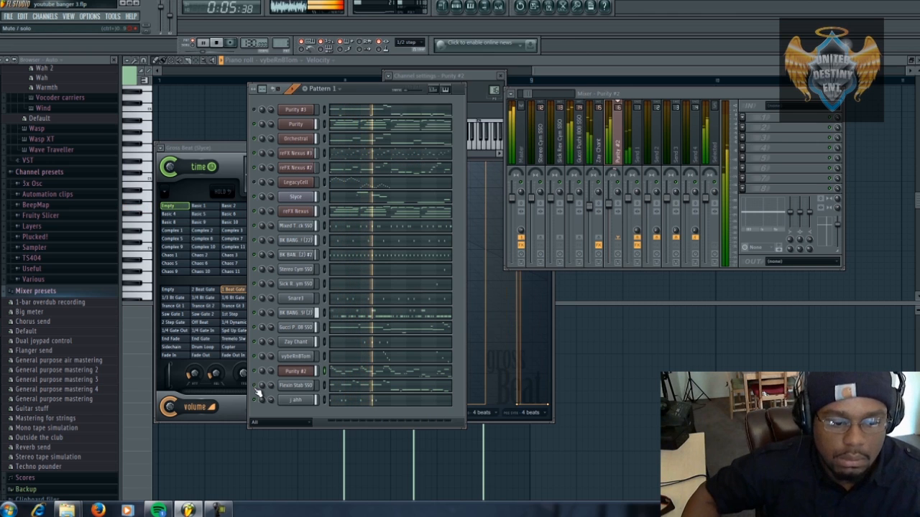
pyautogui.click(302, 389)
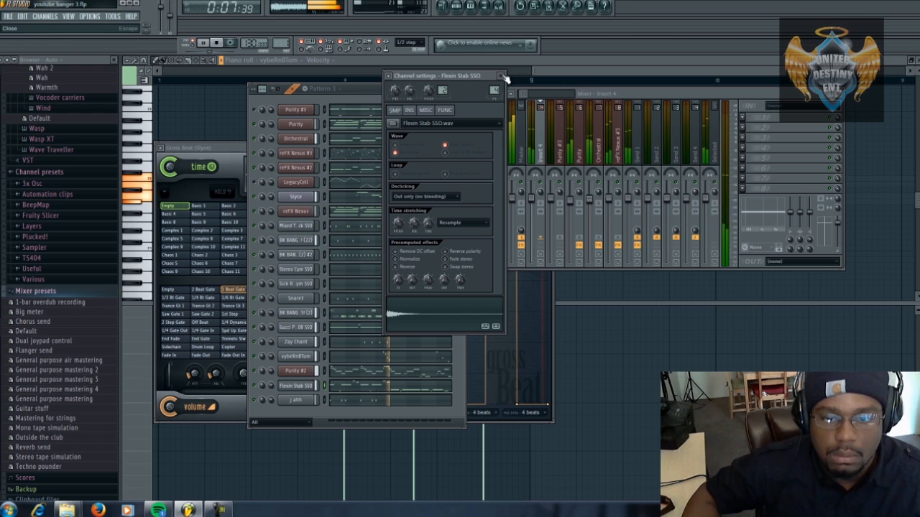
pyautogui.click(503, 76)
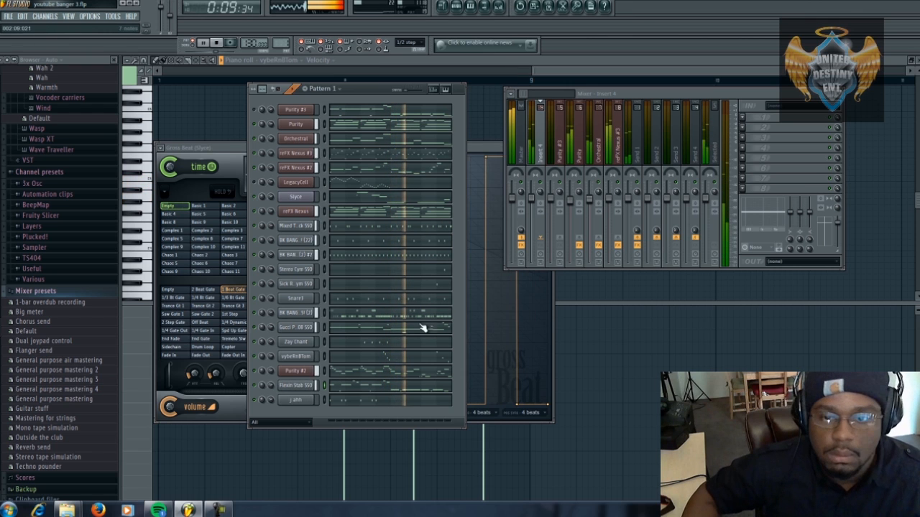
pyautogui.click(751, 128)
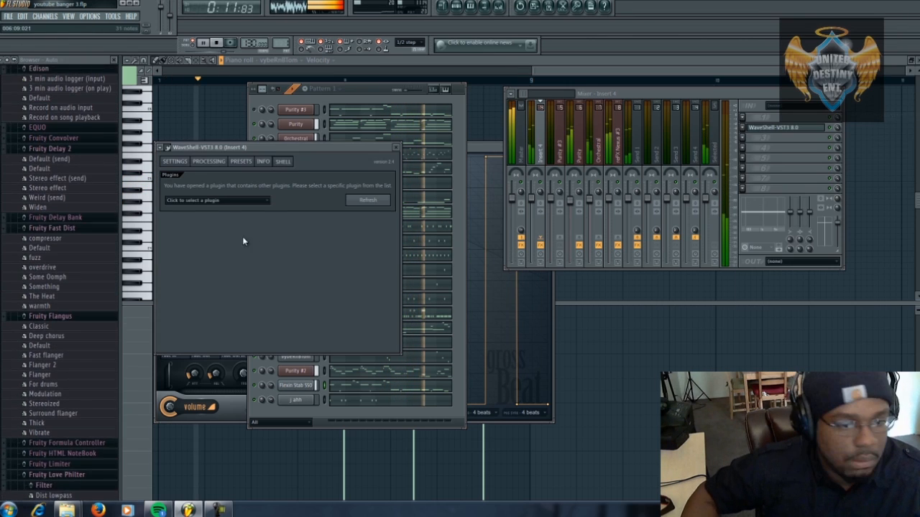
pyautogui.click(231, 199)
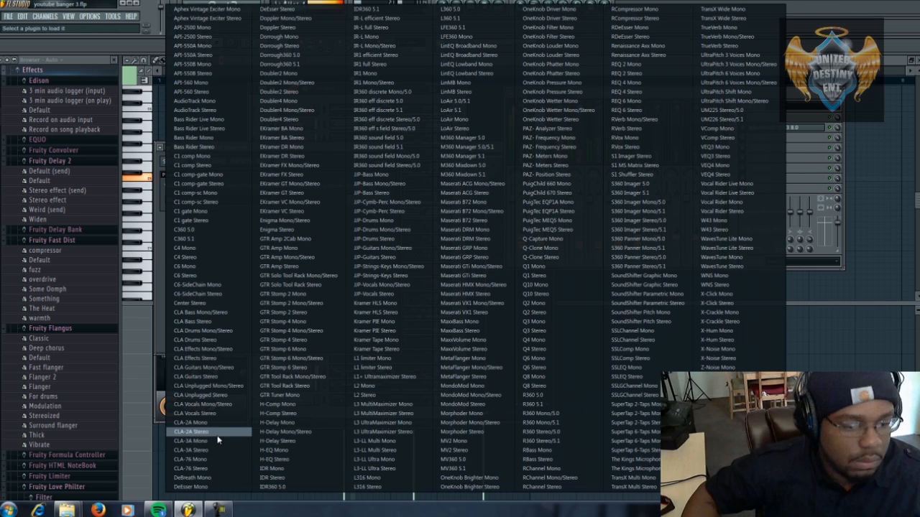
pyautogui.click(193, 432)
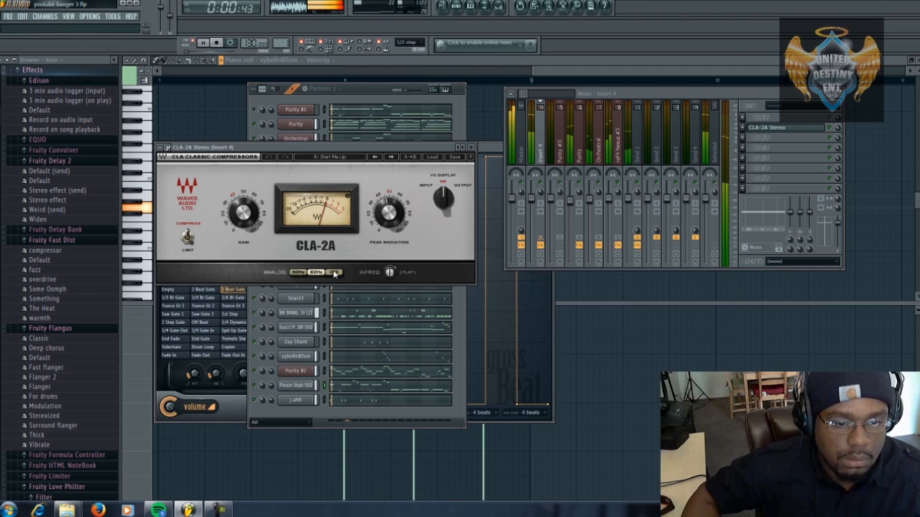
pyautogui.moveTo(390, 272); pyautogui.dragTo(382, 247)
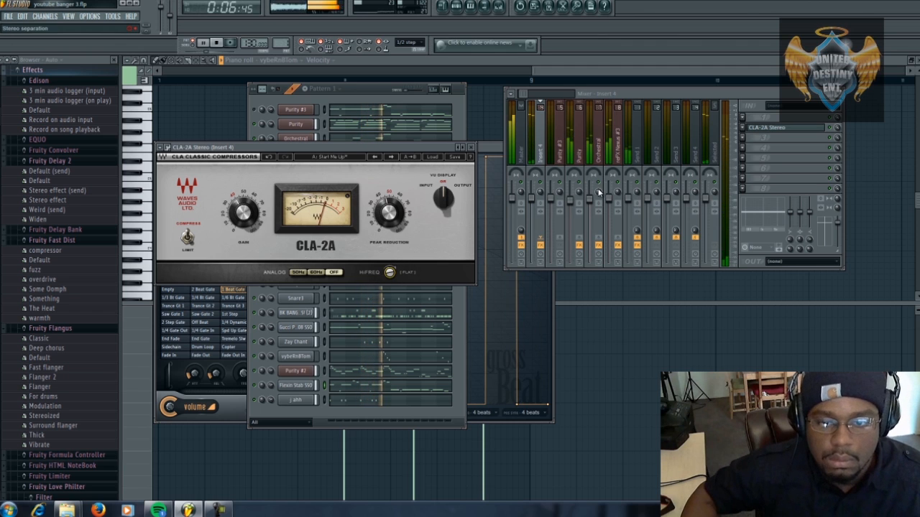
# Lower the Flexin Stab's Insert 4 fader to about -2.0 dB, close its channel settings, and save the project.
pyautogui.click(295, 386)
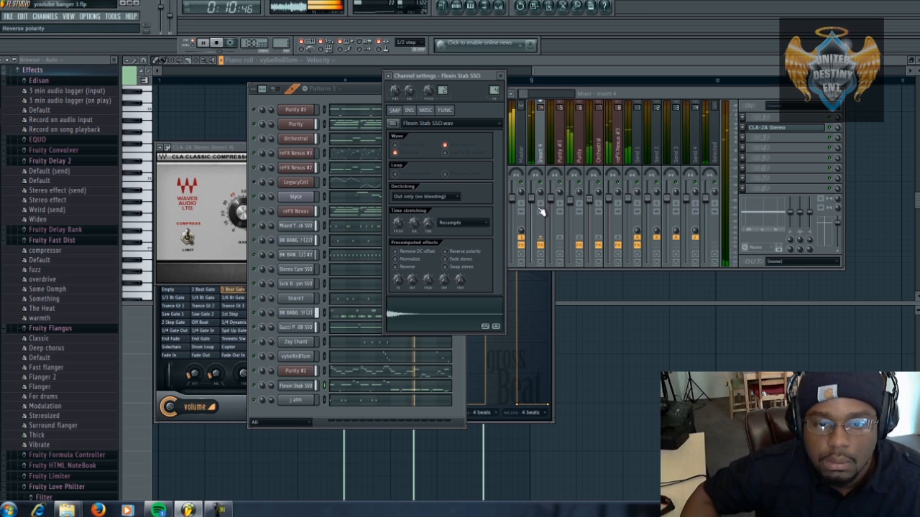
pyautogui.moveTo(533, 203); pyautogui.dragTo(533, 208)
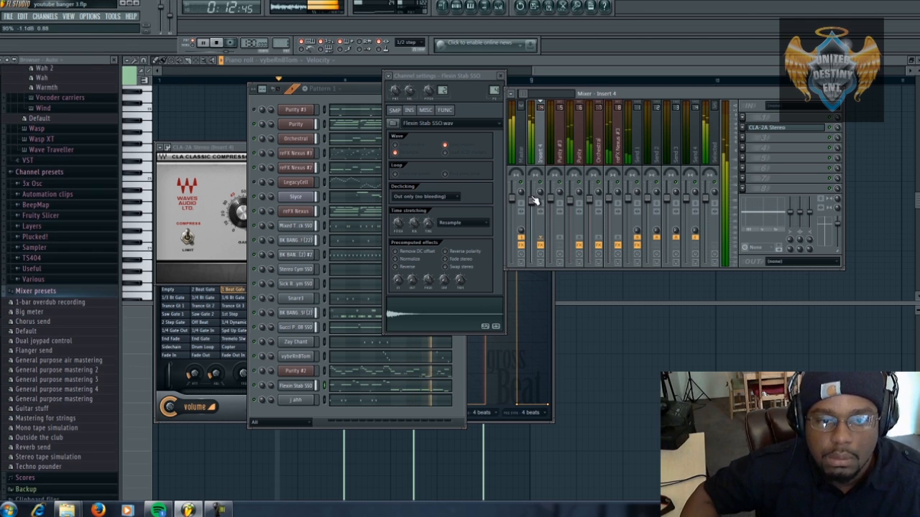
pyautogui.click(501, 76)
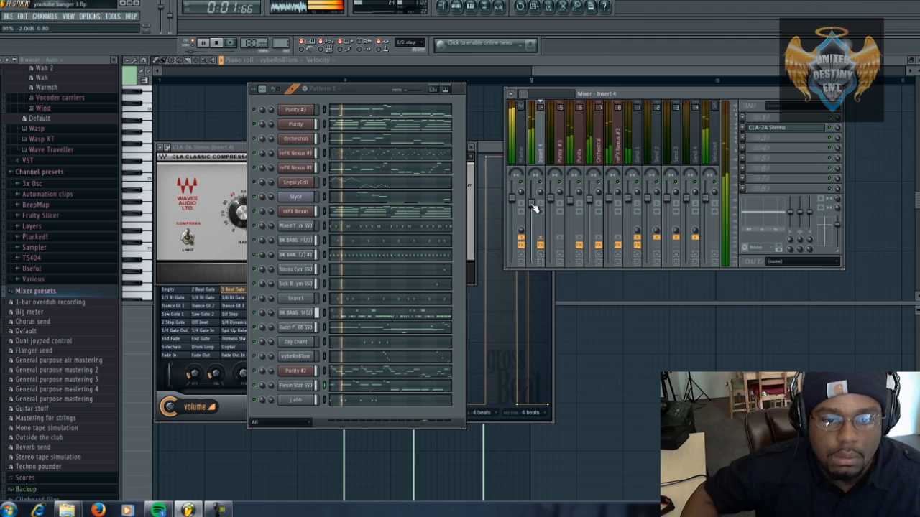
pyautogui.click(9, 17)
pyautogui.click(32, 59)
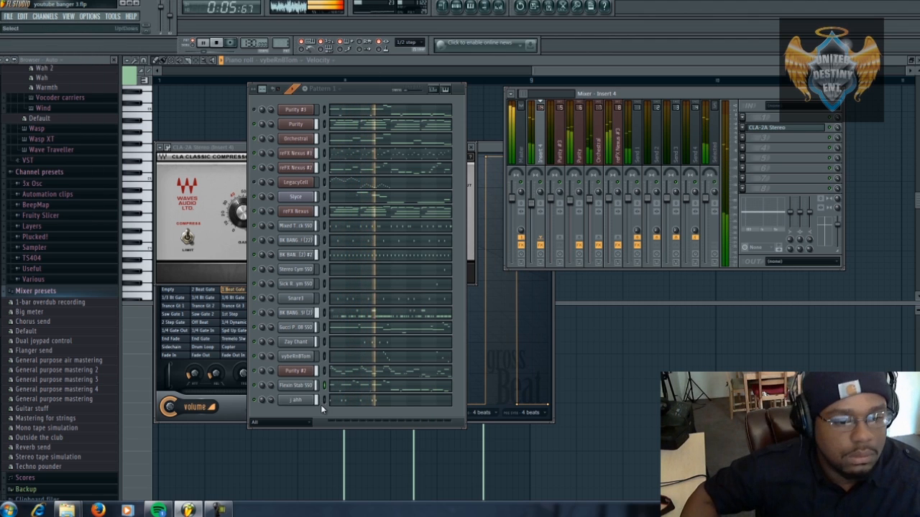
# Solo the Zay Chant channel, switch the drum and percussion channels on to audition them together, and stop playback.
pyautogui.rightClick(254, 343)
pyautogui.click(259, 350)
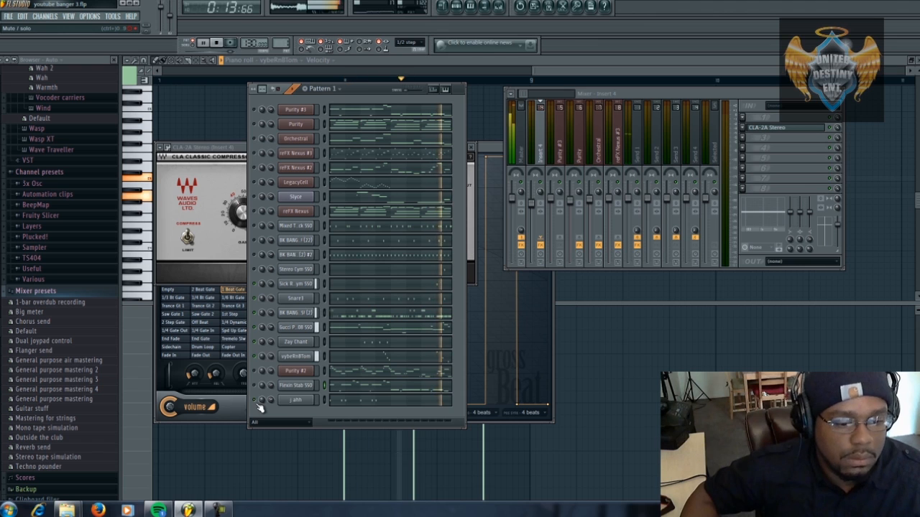
pyautogui.click(255, 269)
pyautogui.click(254, 255)
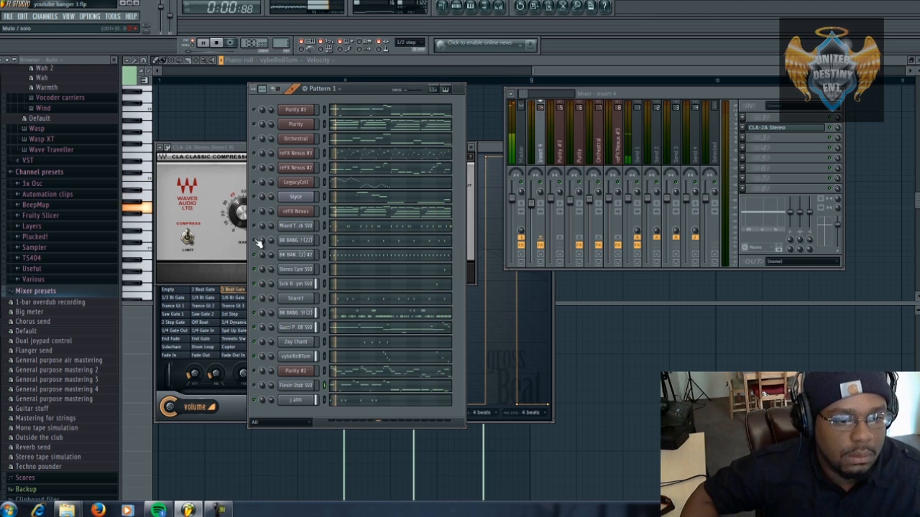
pyautogui.click(254, 241)
pyautogui.click(255, 227)
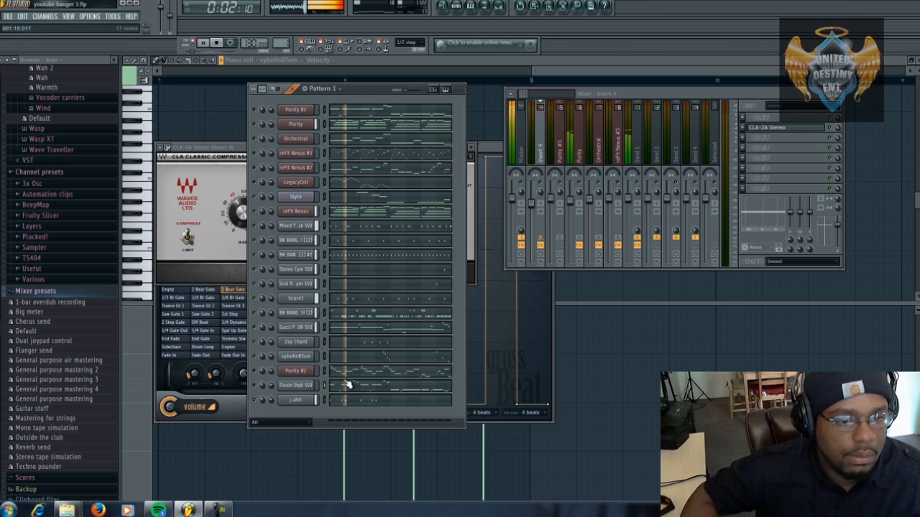
pyautogui.click(4, 17)
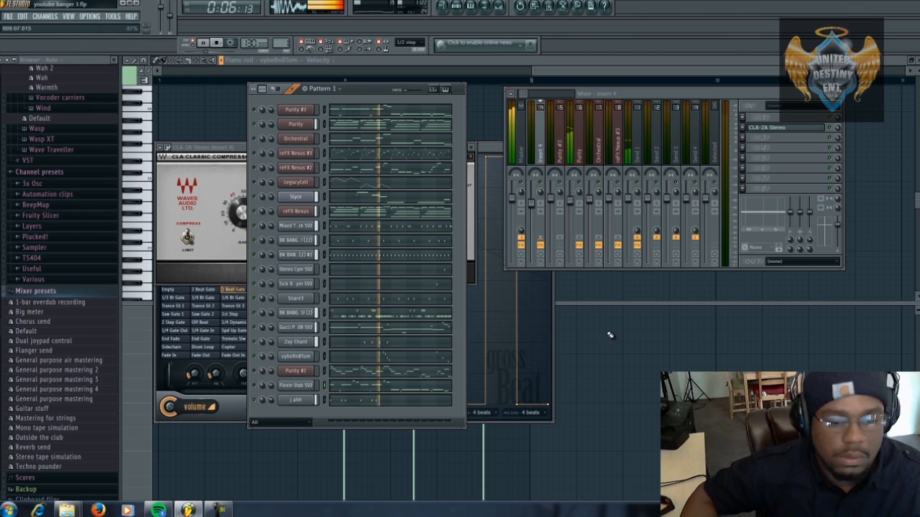
pyautogui.click(216, 44)
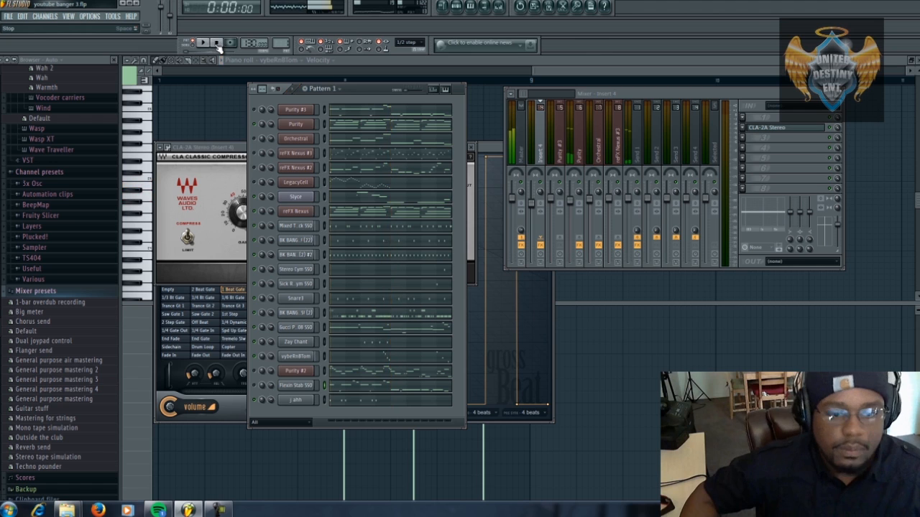